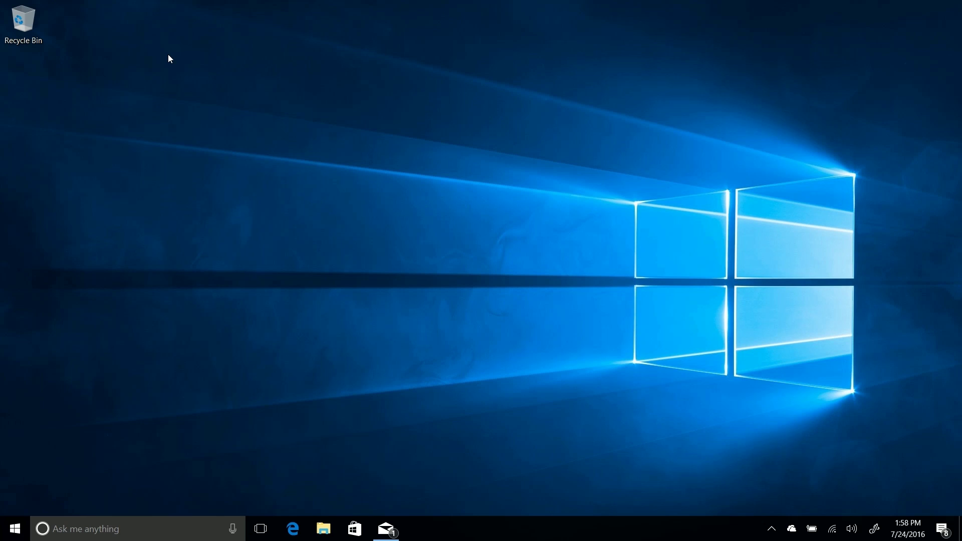
- Open the Start menu showing the Most used app list and live tiles
key("super")
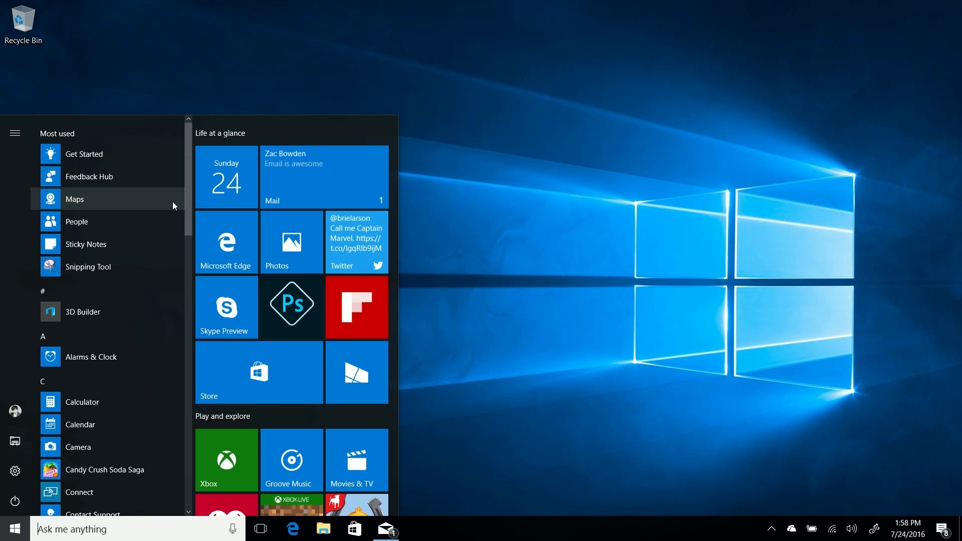
- Scroll the Start app list and jump to apps starting with S via the letter index
scroll(106, 386, "down", 10)
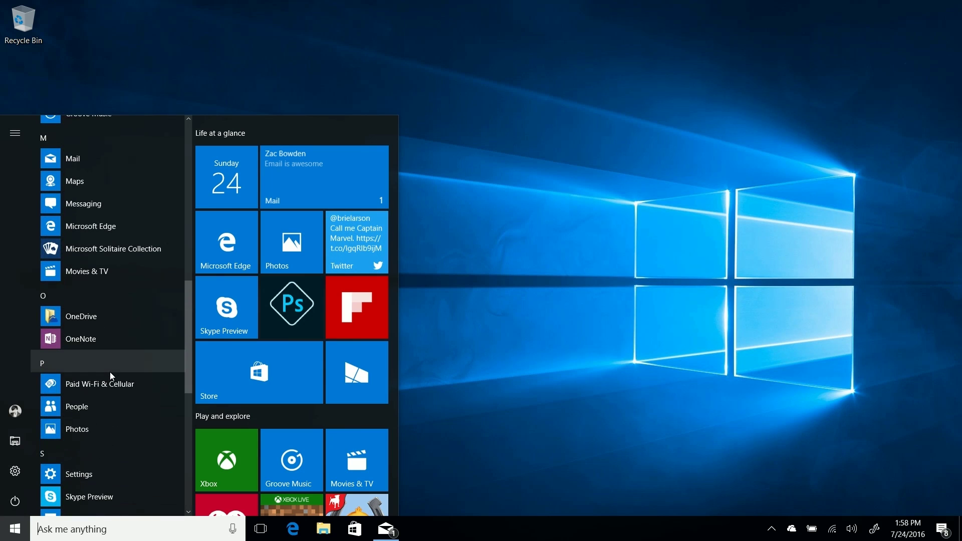
left_click(59, 296)
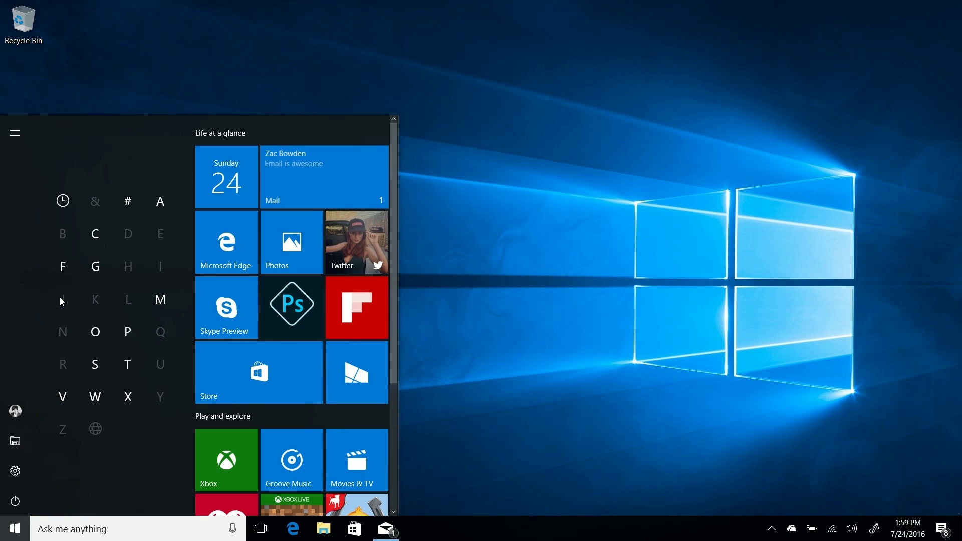
left_click(108, 372)
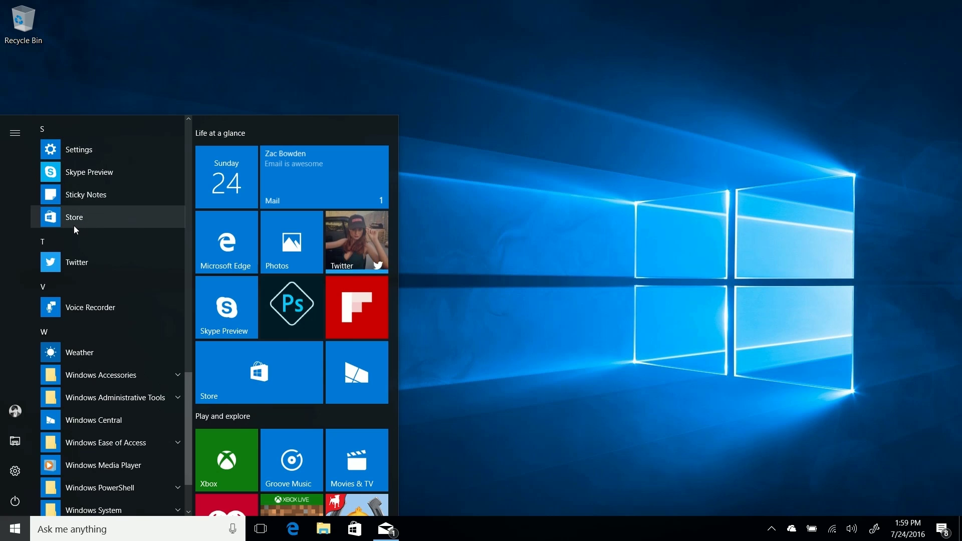
- Expand the Start side panel to show names, view the account options, then open Settings
left_click(15, 133)
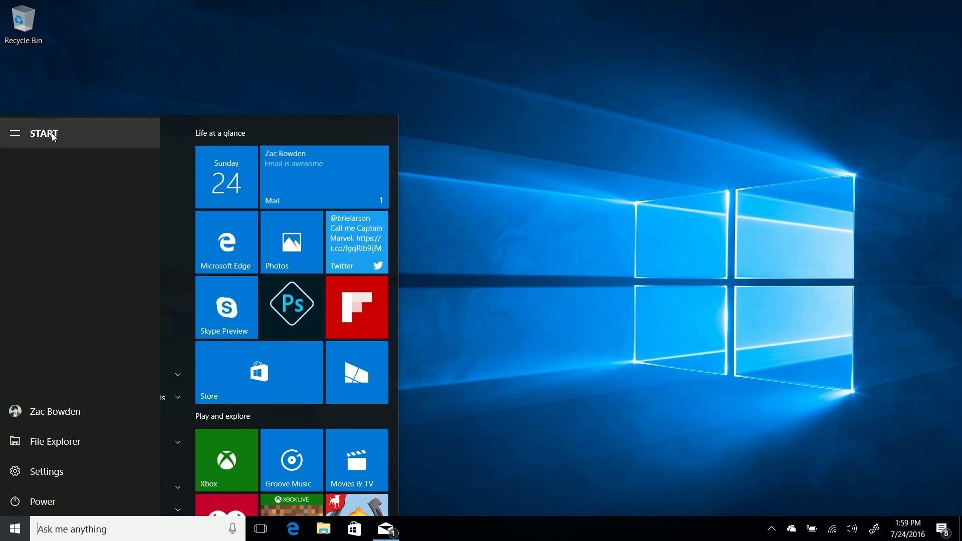
left_click(28, 137)
left_click(15, 132)
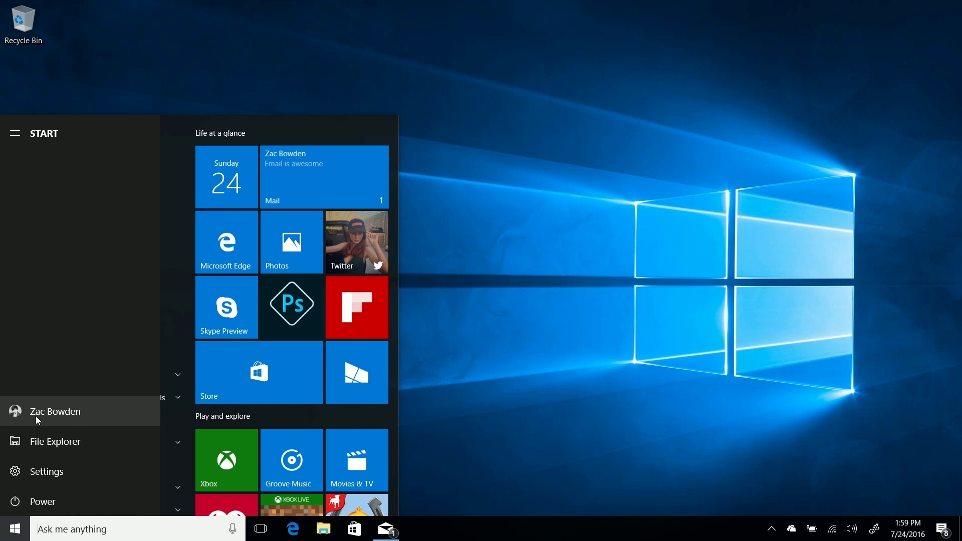
left_click(78, 409)
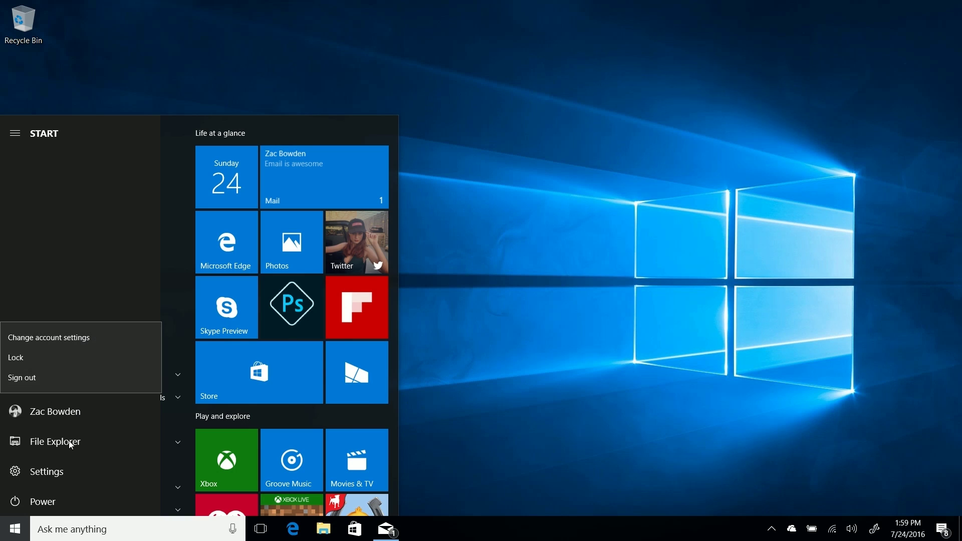
left_click(68, 298)
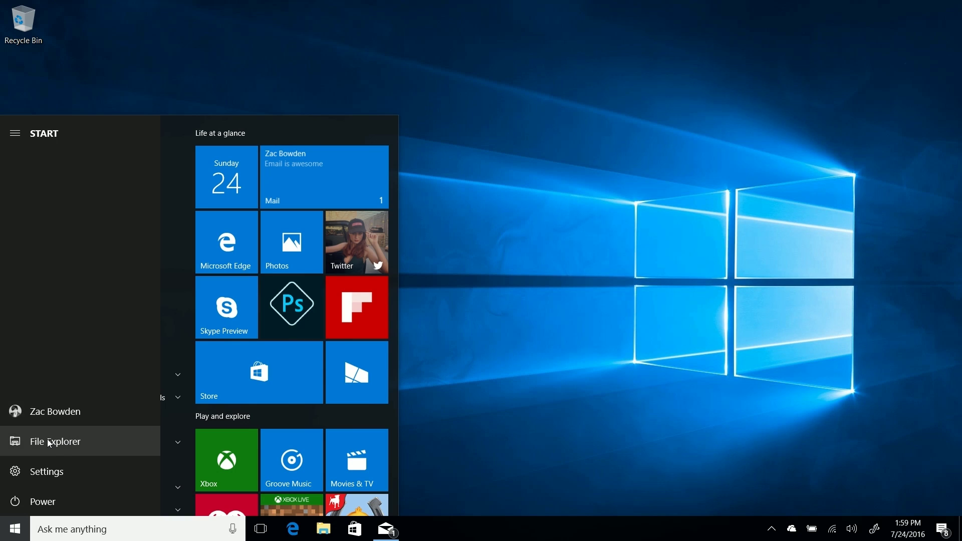
left_click(60, 476)
- Go to Personalization > Start and open Choose which folders appear on Start
left_click(584, 189)
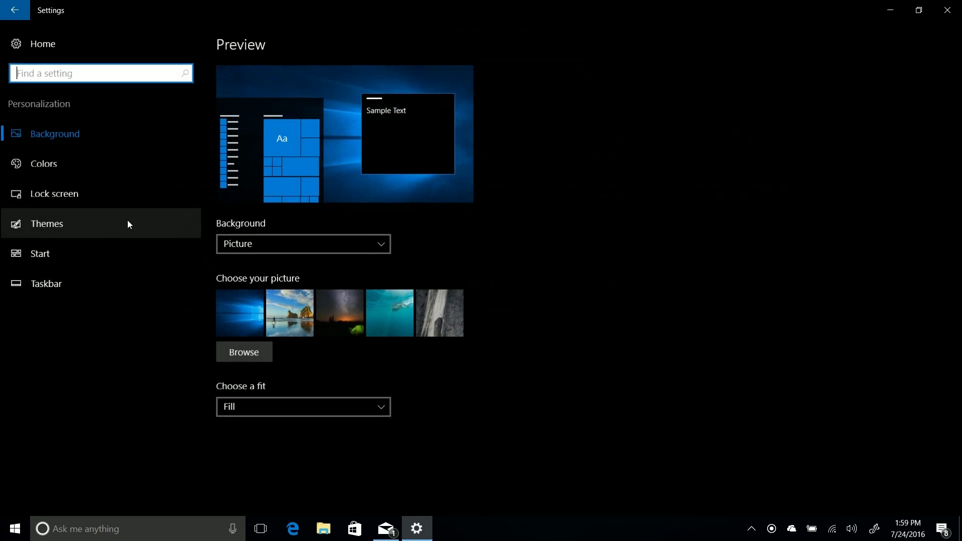
left_click(80, 275)
left_click(46, 246)
left_click(243, 490)
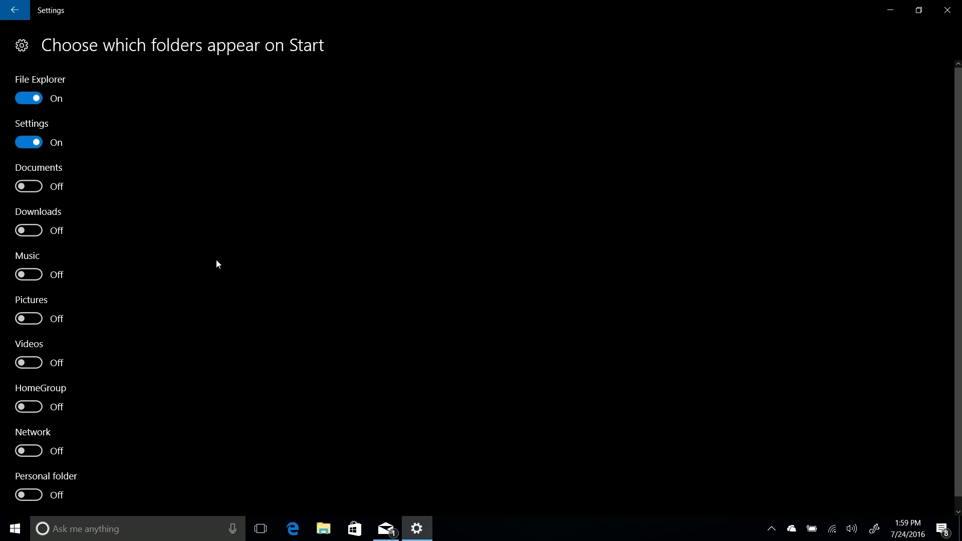
- Turn on the Downloads and Personal folder shortcuts and check them in Start
left_click(15, 528)
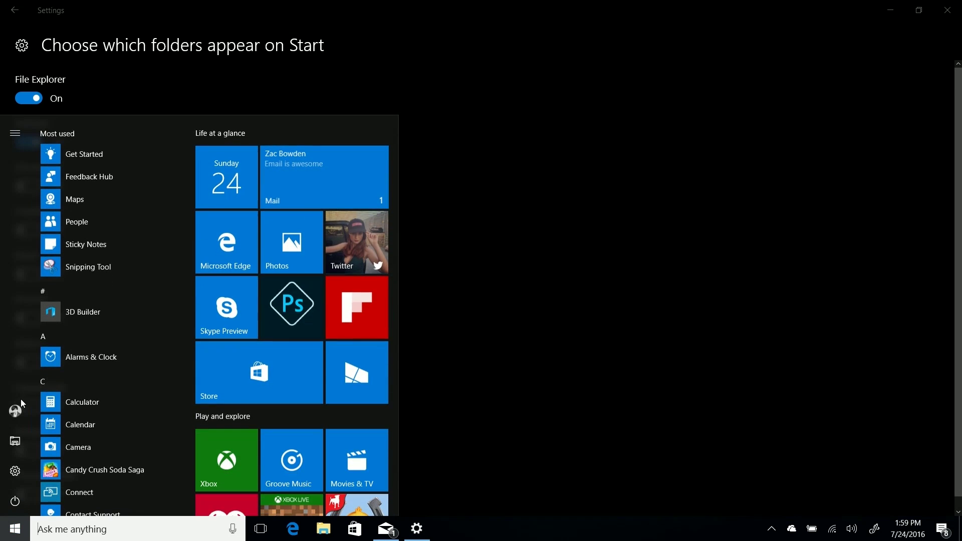
left_click(15, 529)
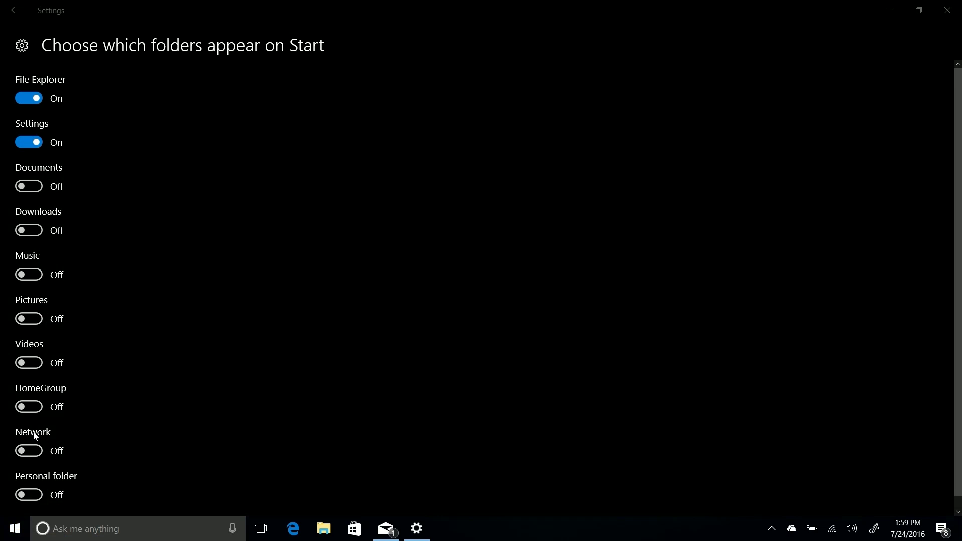
left_click(22, 230)
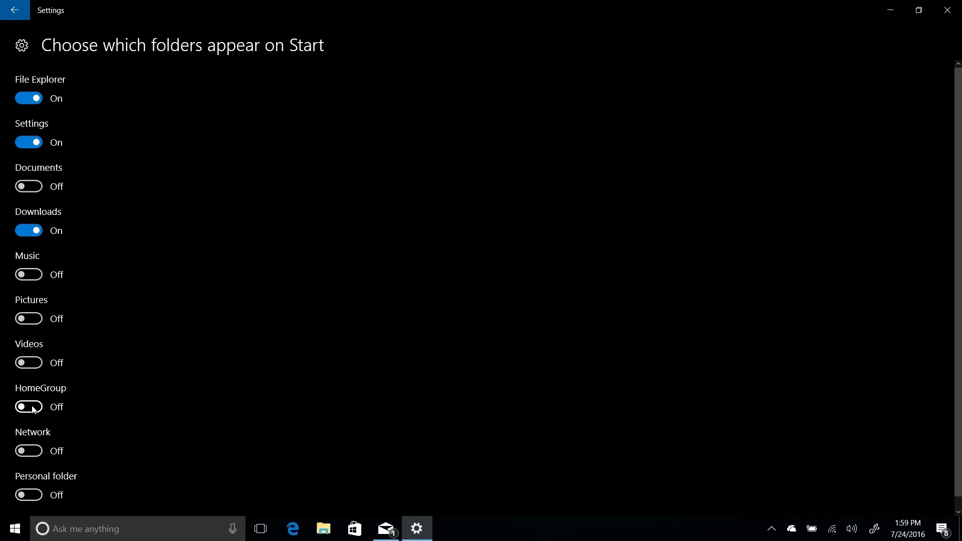
left_click(28, 495)
left_click(15, 529)
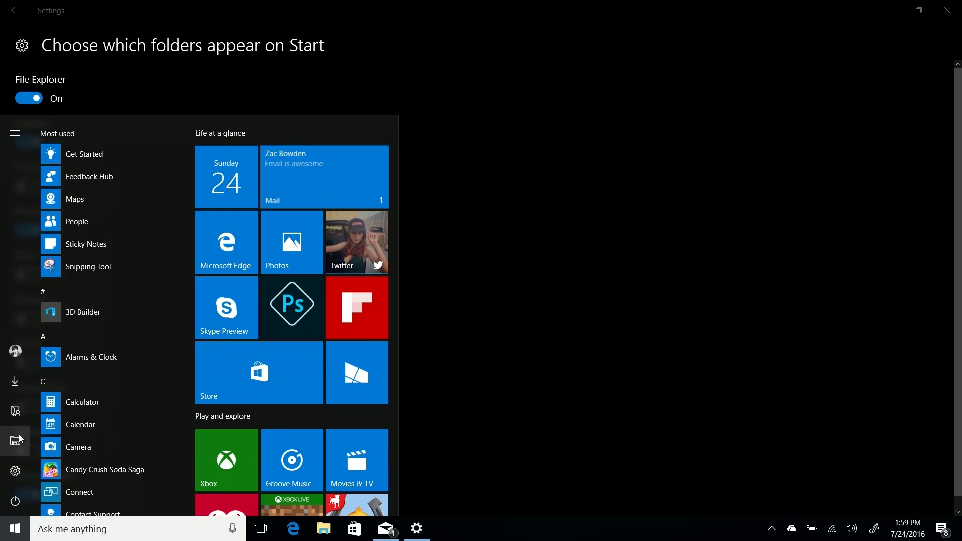
left_click(641, 340)
- Remove the Personal folder, keep Downloads On, and open Downloads from Start
left_click(35, 493)
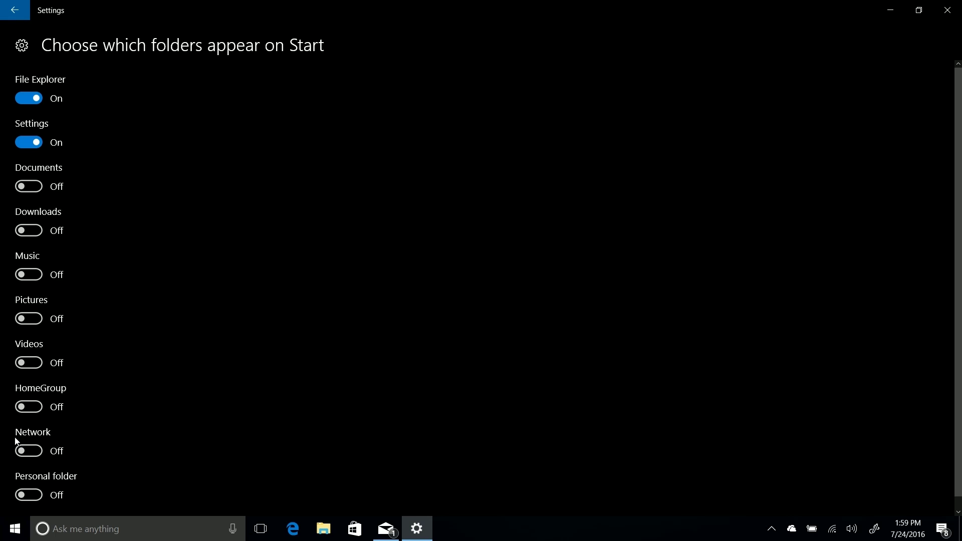
left_click(15, 529)
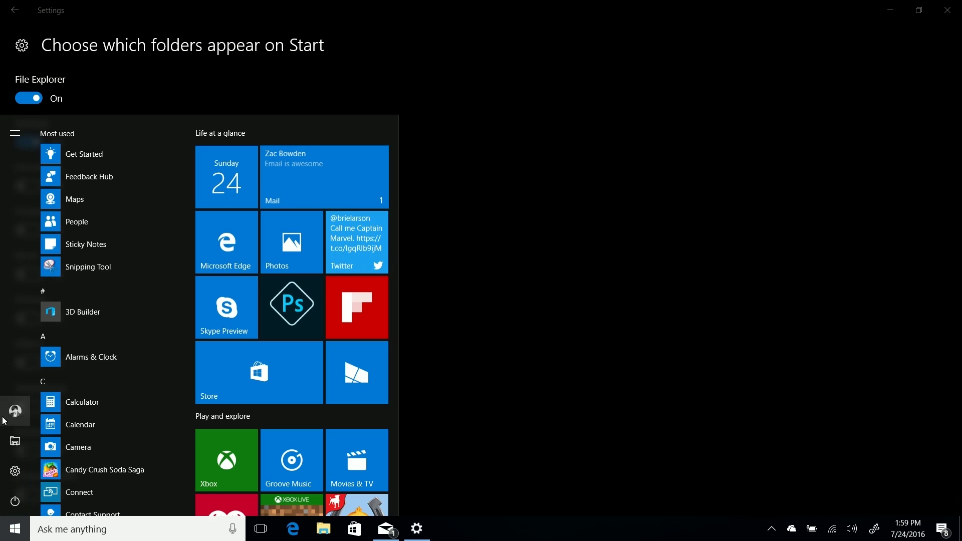
left_click(475, 209)
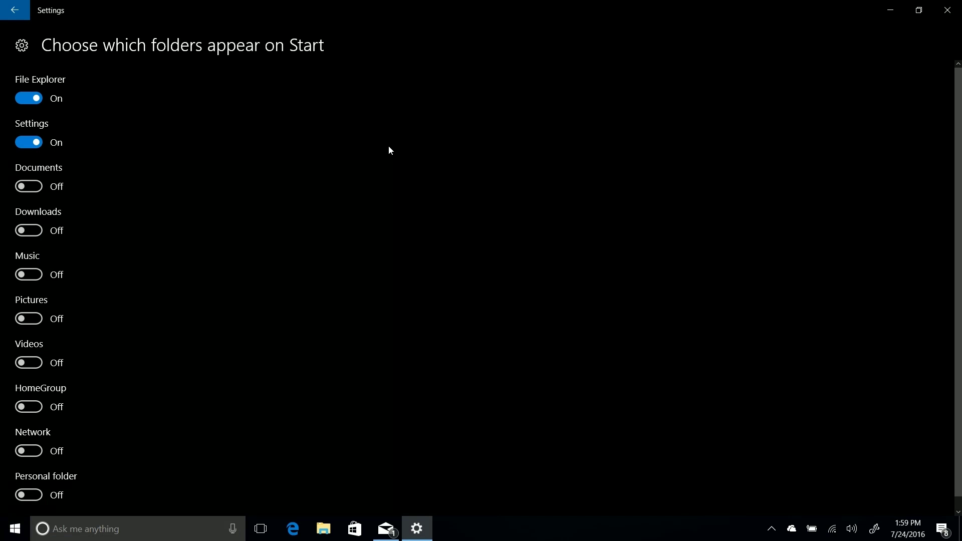
left_click(28, 234)
left_click(15, 528)
left_click(17, 412)
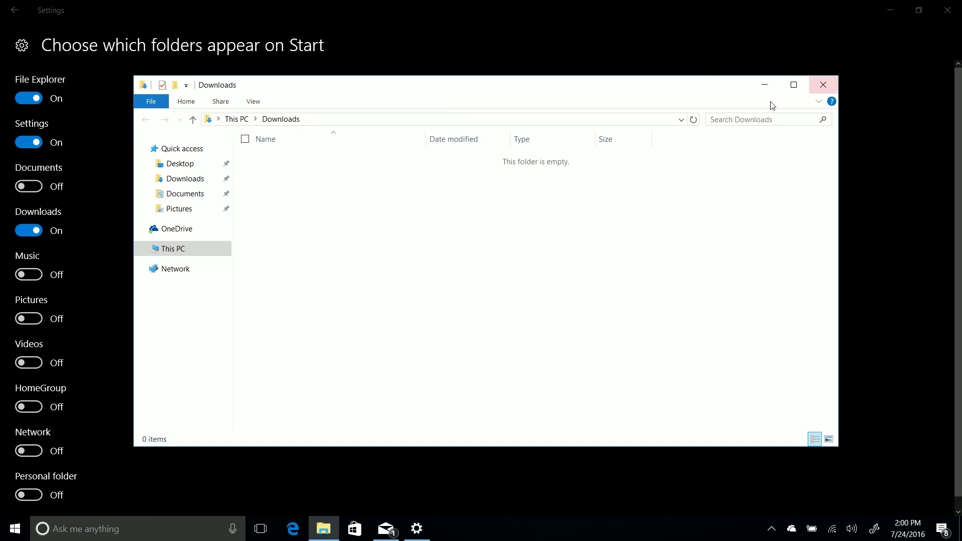
- Close the Downloads File Explorer window and the Settings window
left_click(823, 85)
left_click(947, 10)
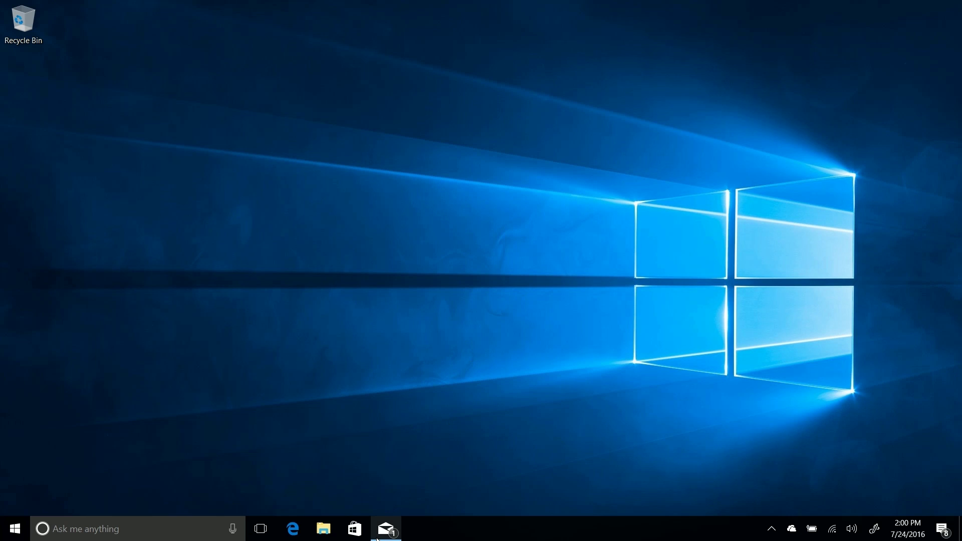
- Glance at Start and the Action Center notifications, then open the Mail inbox from the taskbar
mouse_move(382, 535)
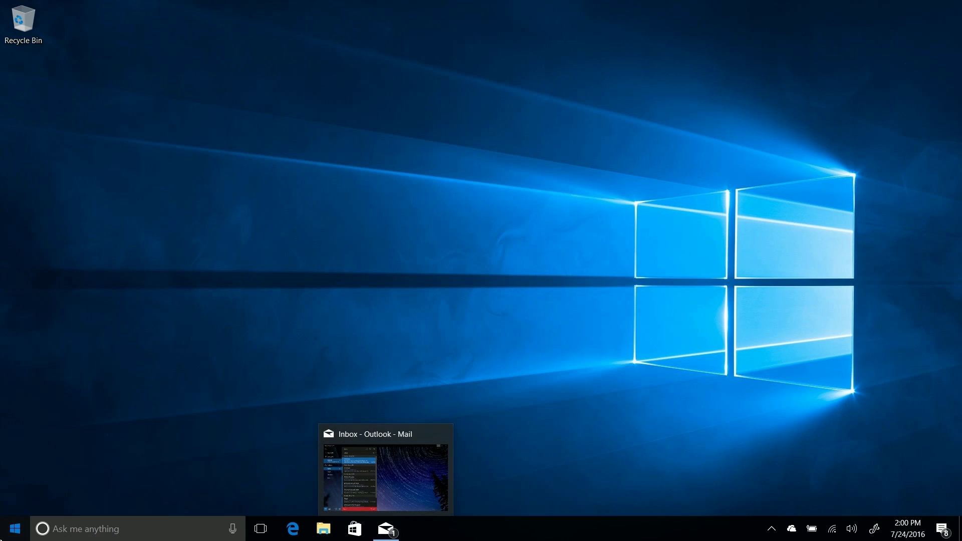
key("super")
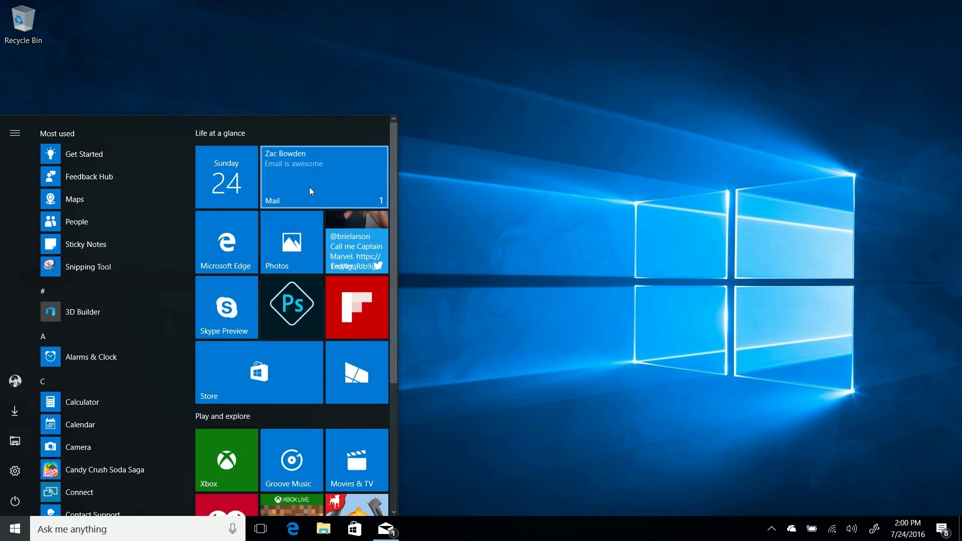
left_click(594, 223)
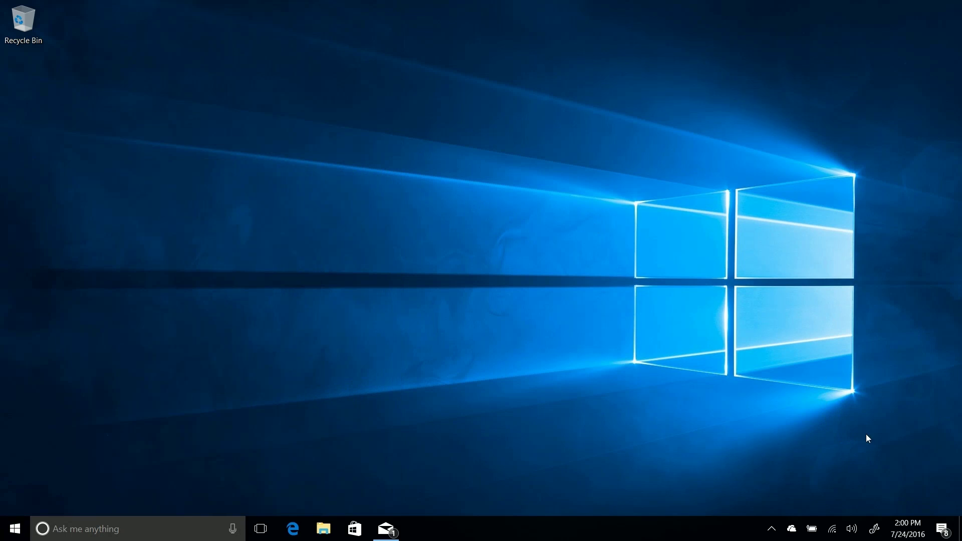
left_click(942, 528)
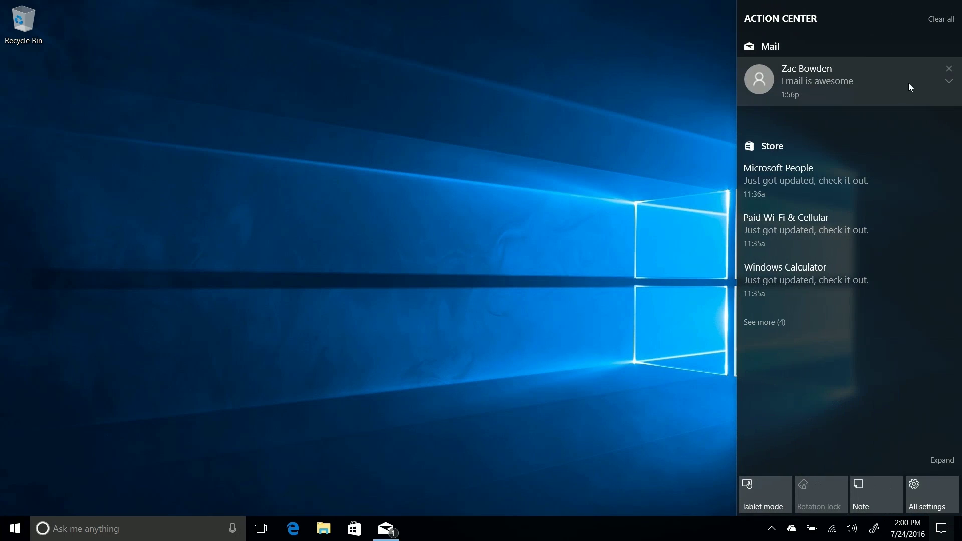
left_click(440, 360)
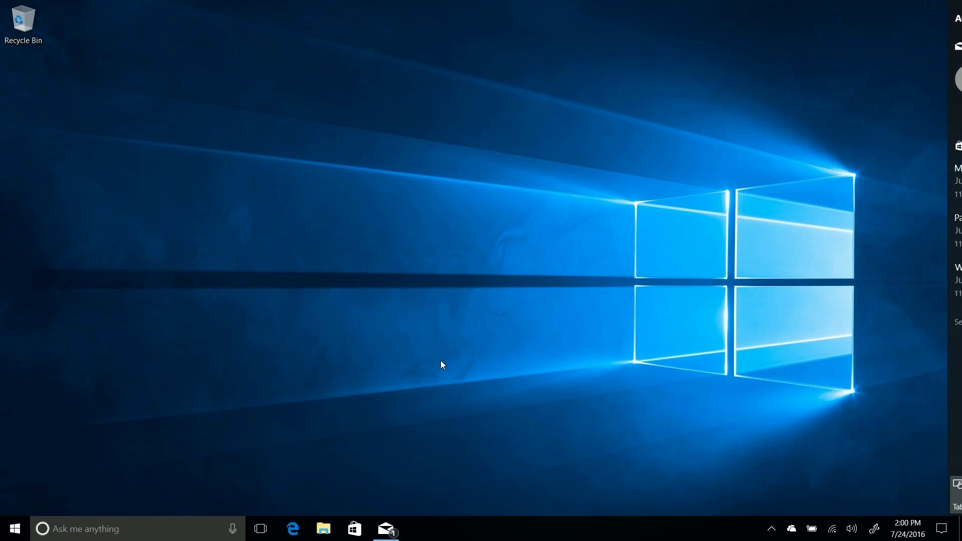
left_click(389, 534)
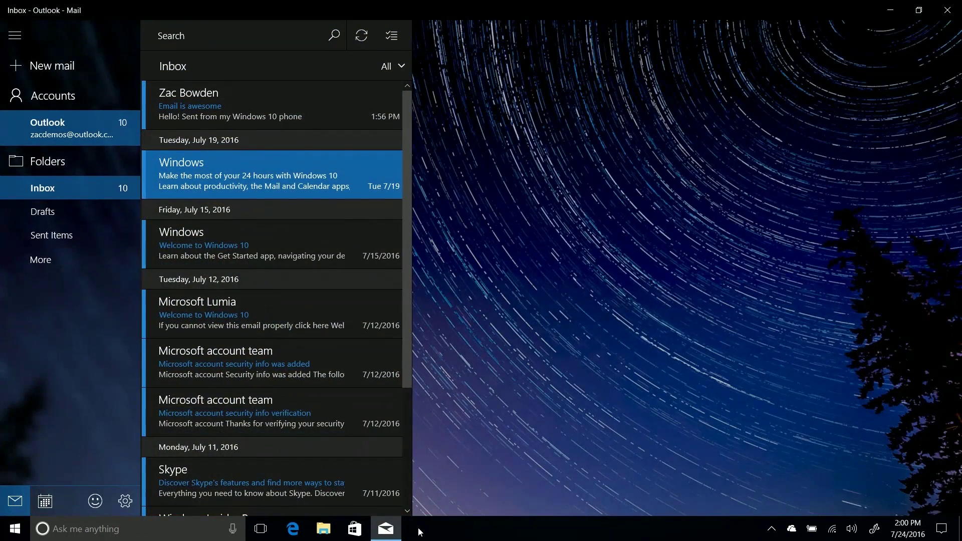
- Read the newest email and check its notification and the Mail tile in Start
left_click(305, 116)
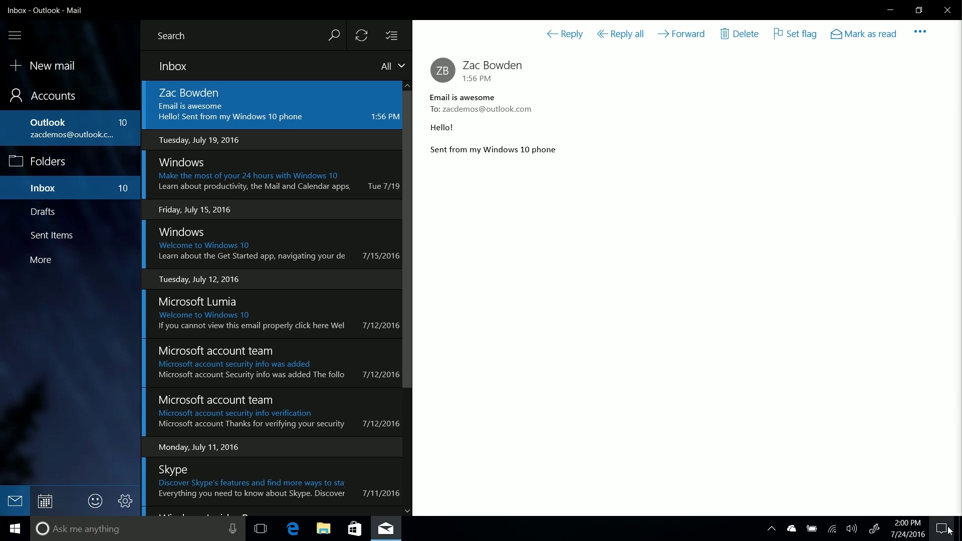
left_click(948, 529)
left_click_drag(768, 77, 774, 55)
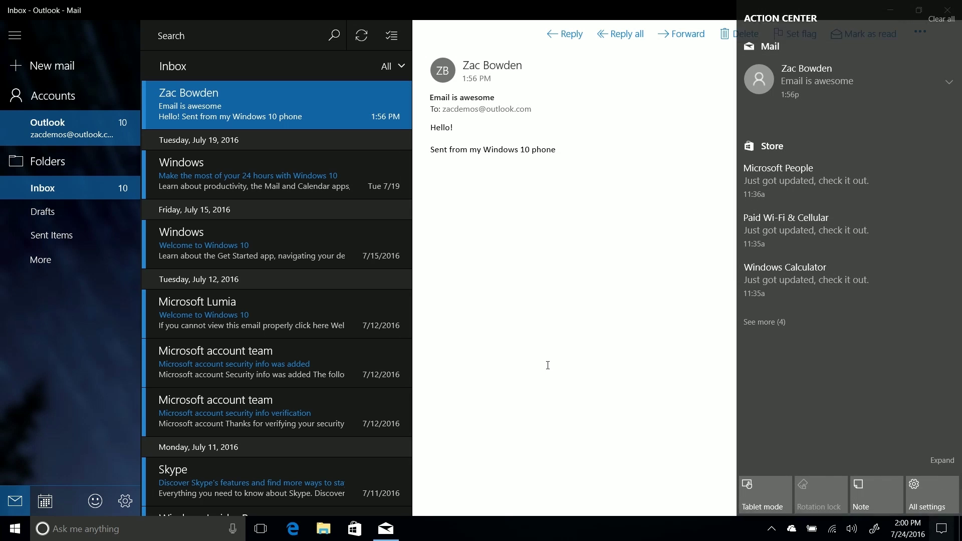
left_click(14, 529)
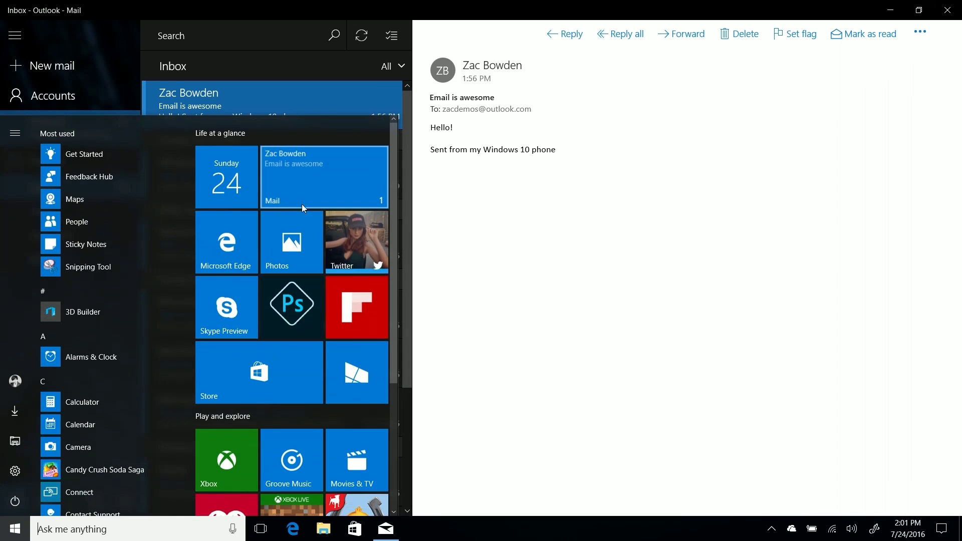
left_click(446, 197)
- Read the 'Make the most of your 24 hours' email, then close Mail
left_click(285, 159)
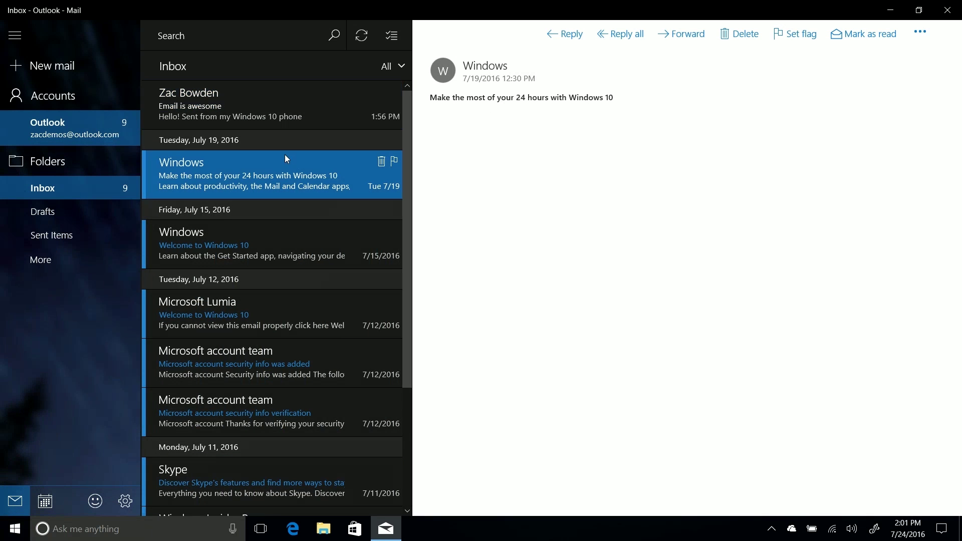
key("alt+F4")
key("super")
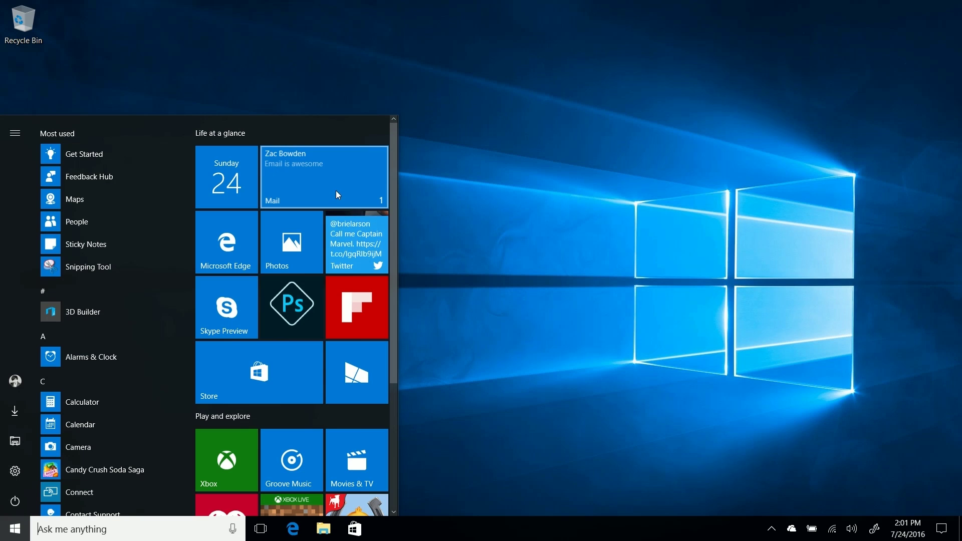
left_click(671, 293)
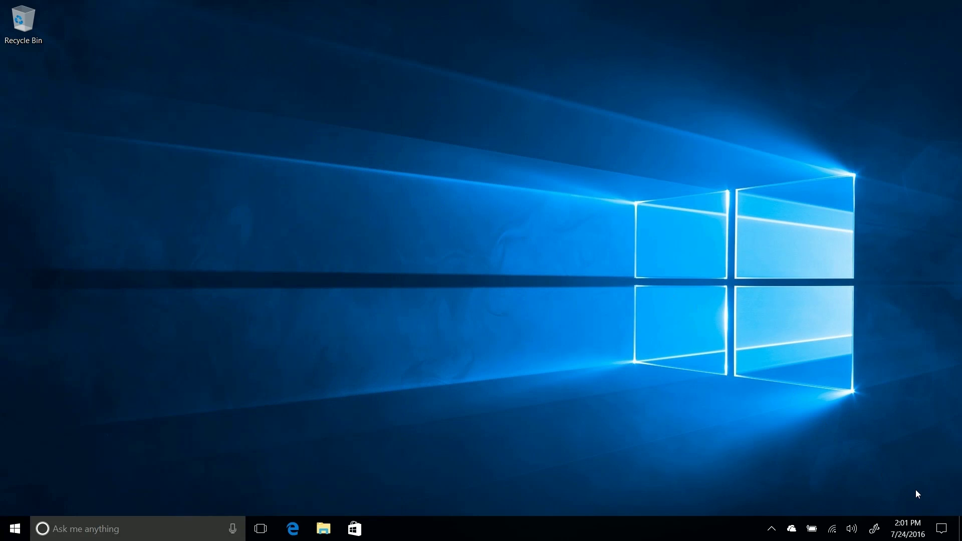
left_click(941, 528)
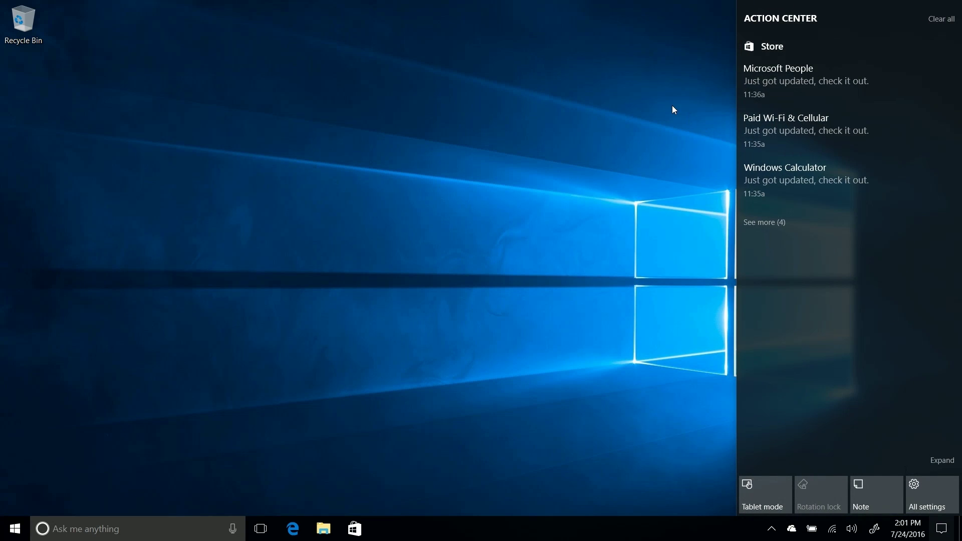
left_click(673, 109)
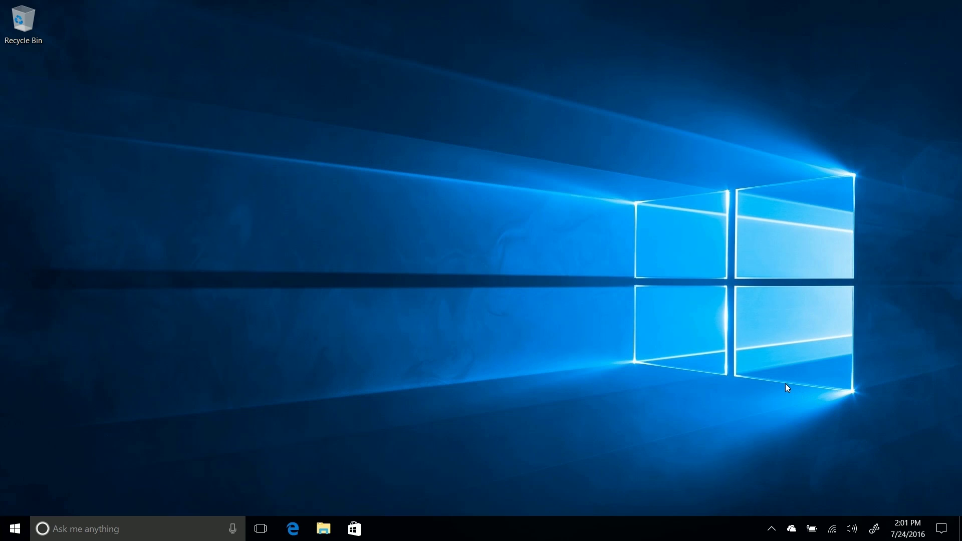
left_click(940, 527)
left_click(553, 325)
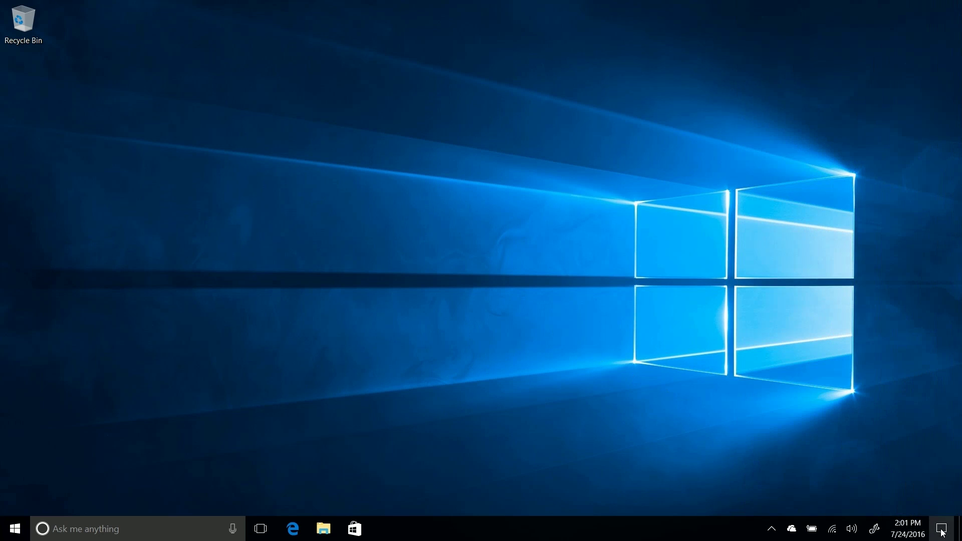
left_click(940, 528)
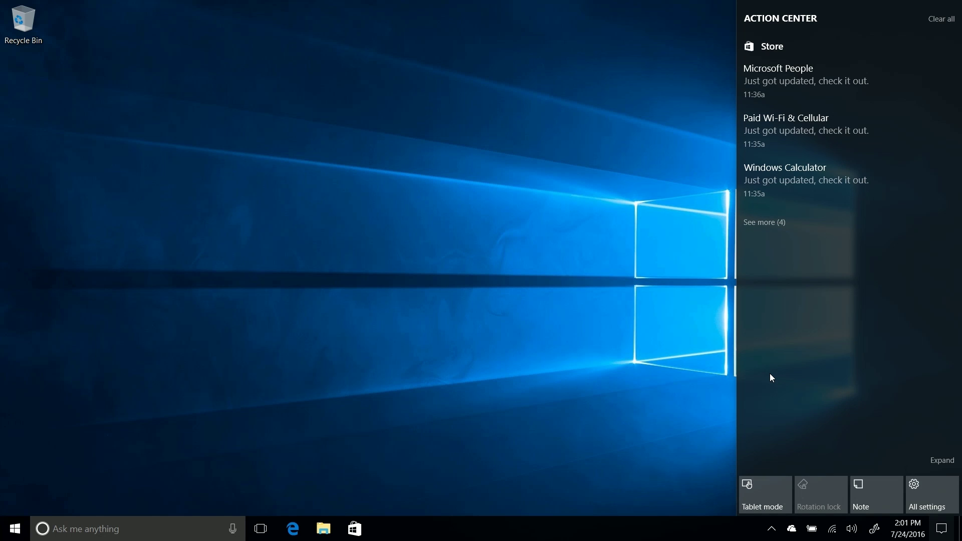
left_click(634, 325)
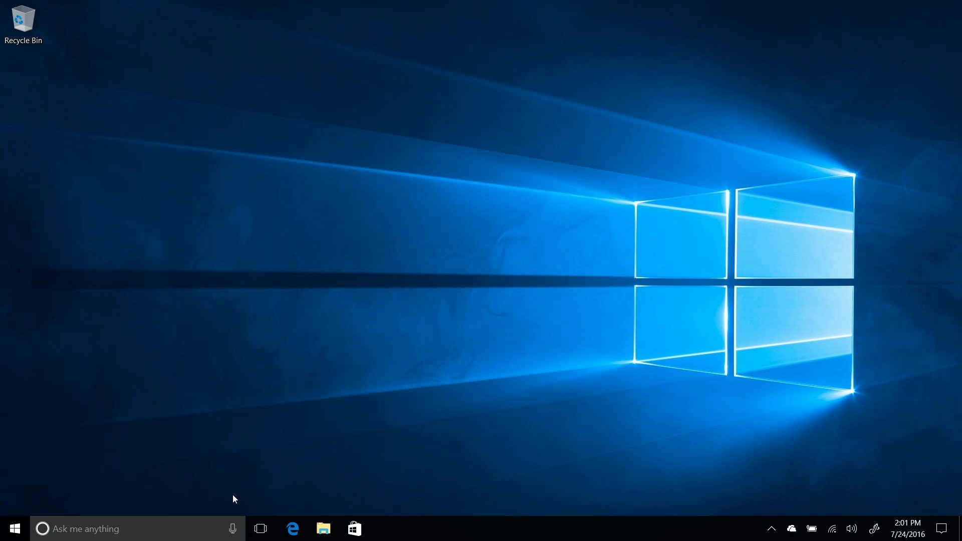
- Launch the Store, search 'gro' and open the Groove Music Pass page
left_click(355, 532)
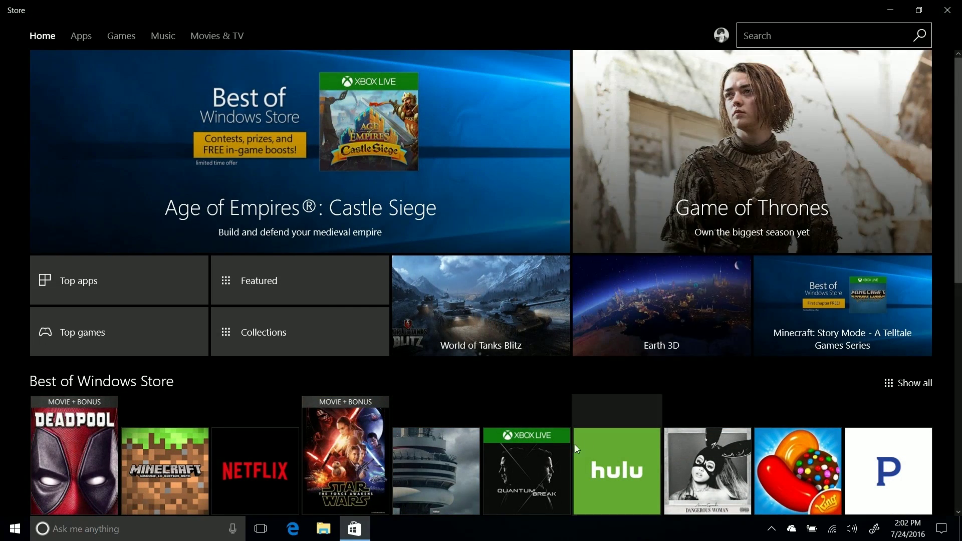
scroll(573, 415, "down", 8)
scroll(572, 414, "up", 8)
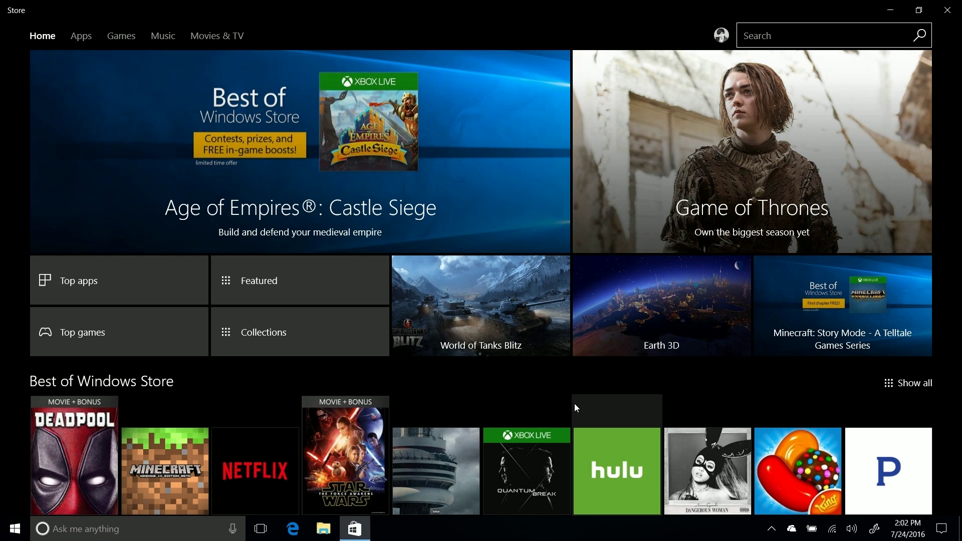
left_click(776, 31)
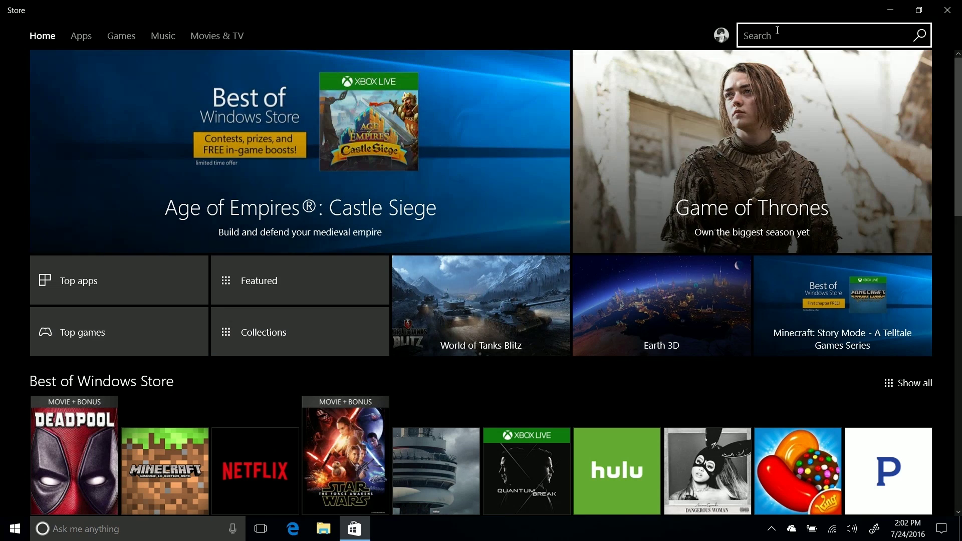
type("gro")
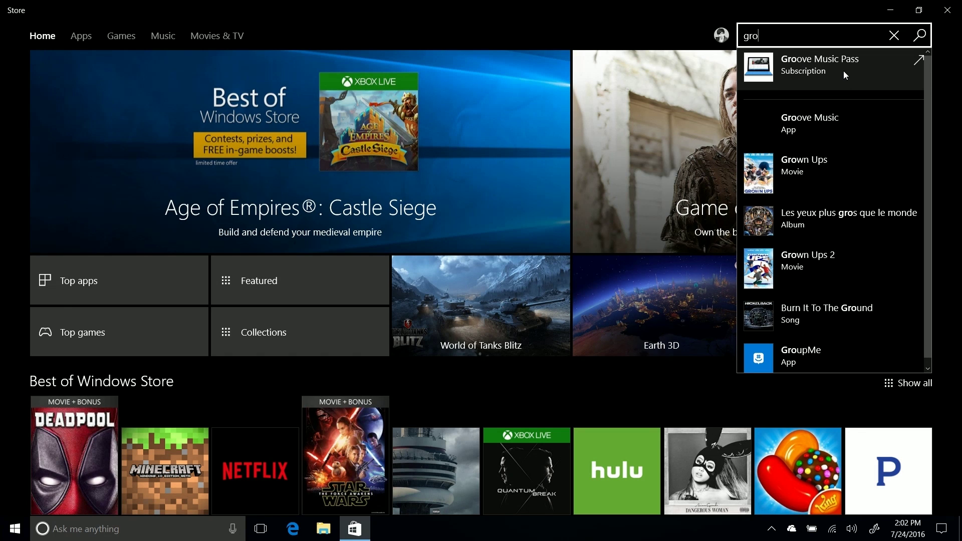
left_click(843, 71)
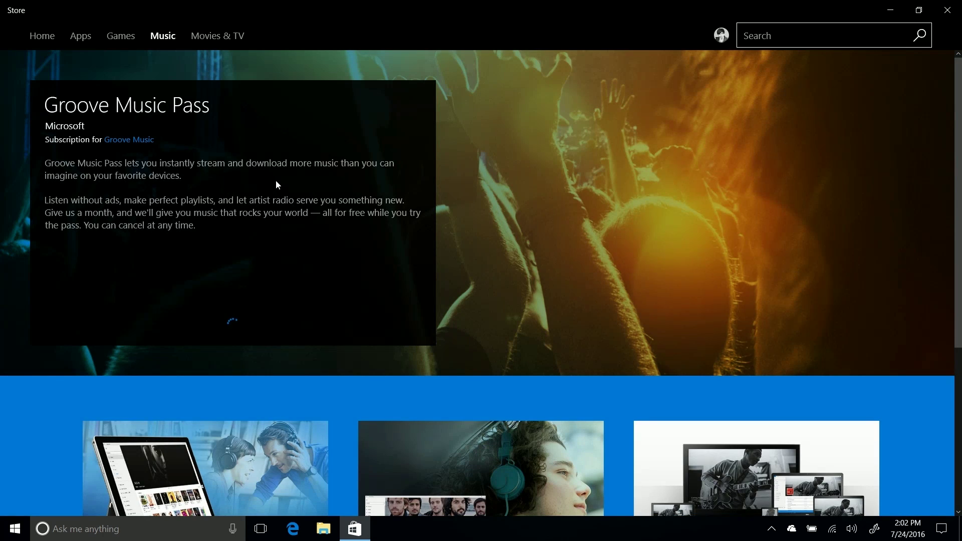
- Search 'office', view Office 365 in the browser, then return to the Store's Apps section
left_click(766, 30)
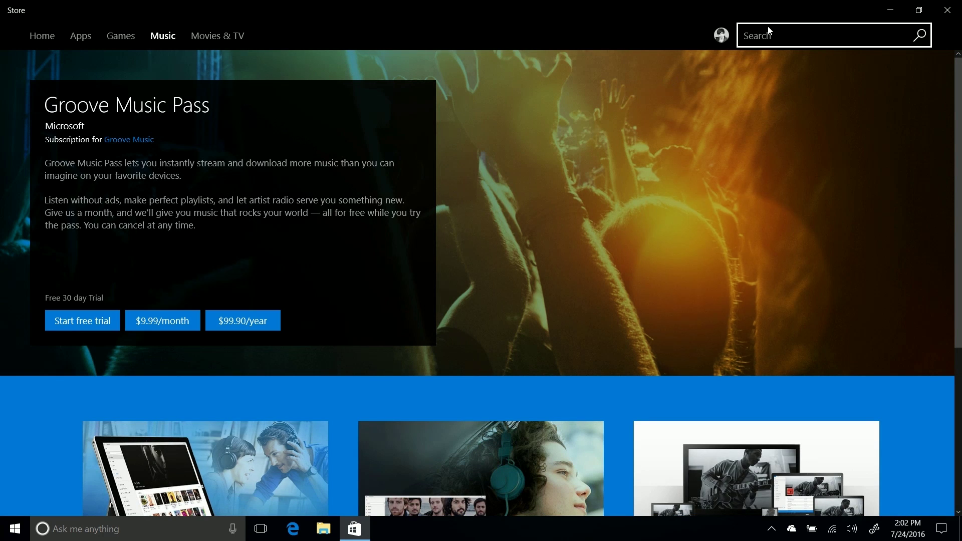
type("office")
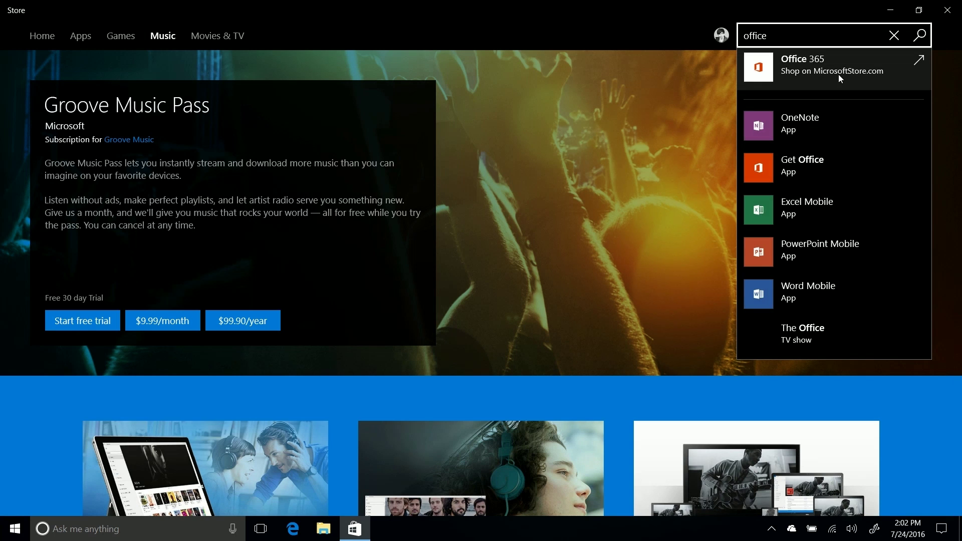
left_click(864, 84)
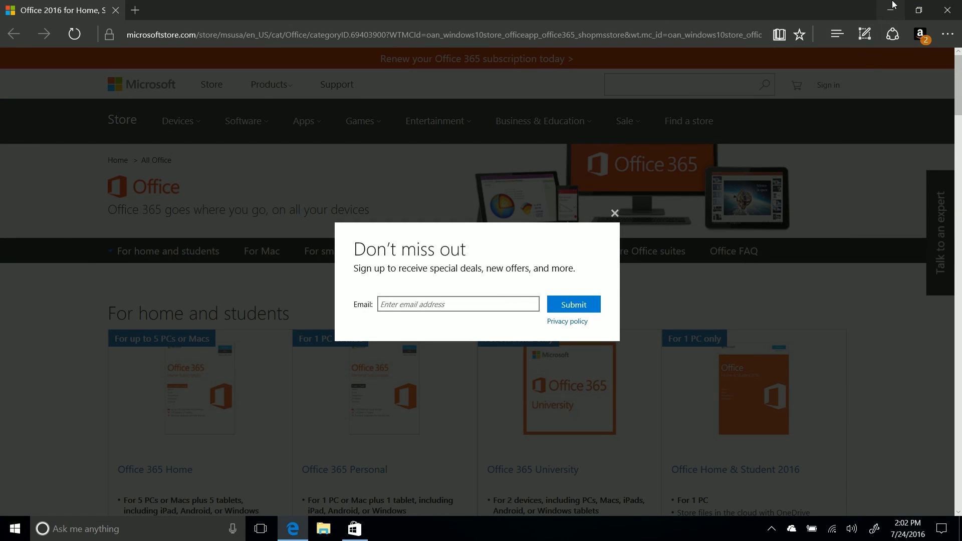
left_click(890, 10)
left_click(84, 36)
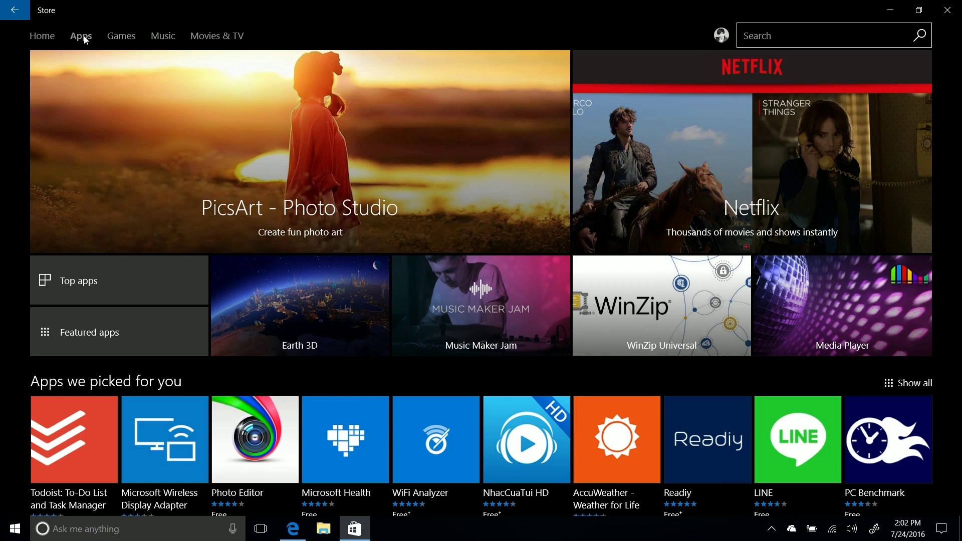
left_click(757, 34)
type("s")
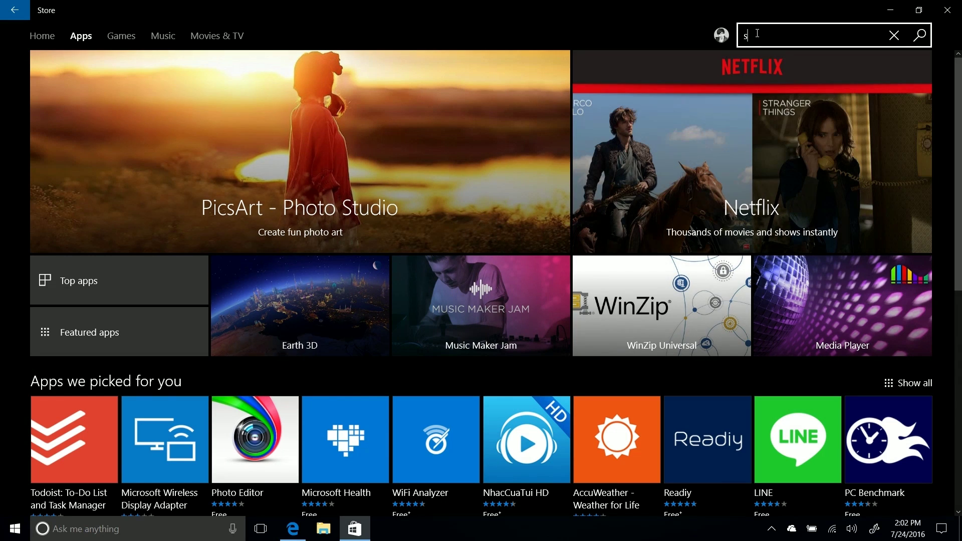
type("urf")
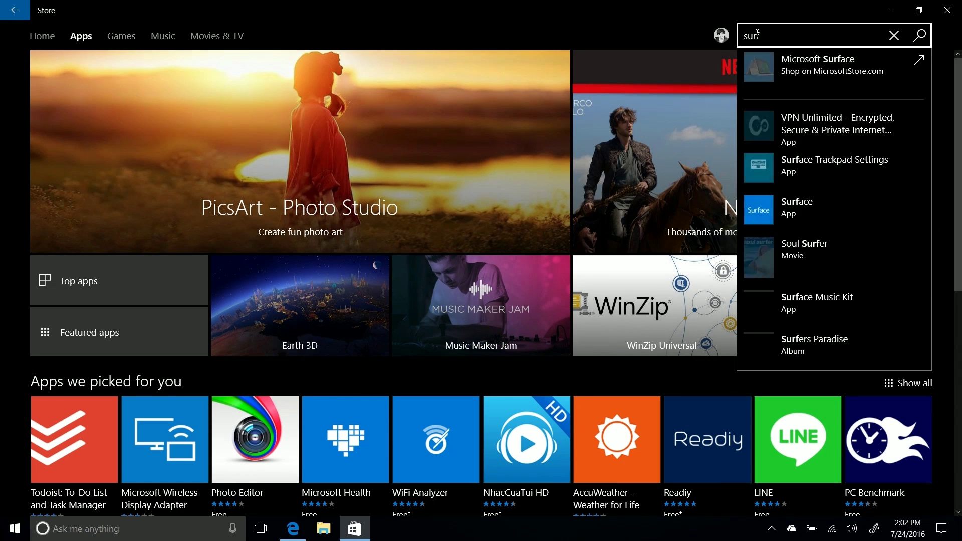
left_click(832, 65)
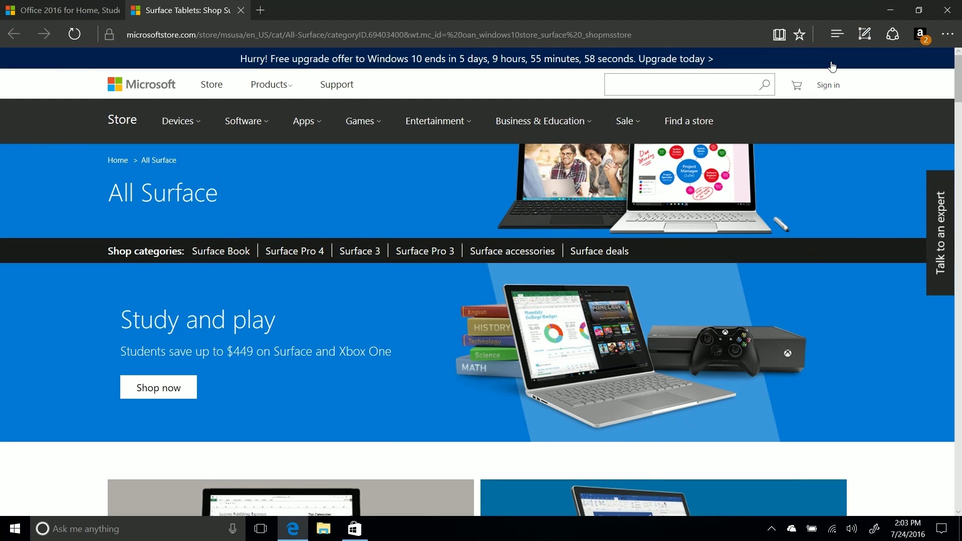
left_click(890, 10)
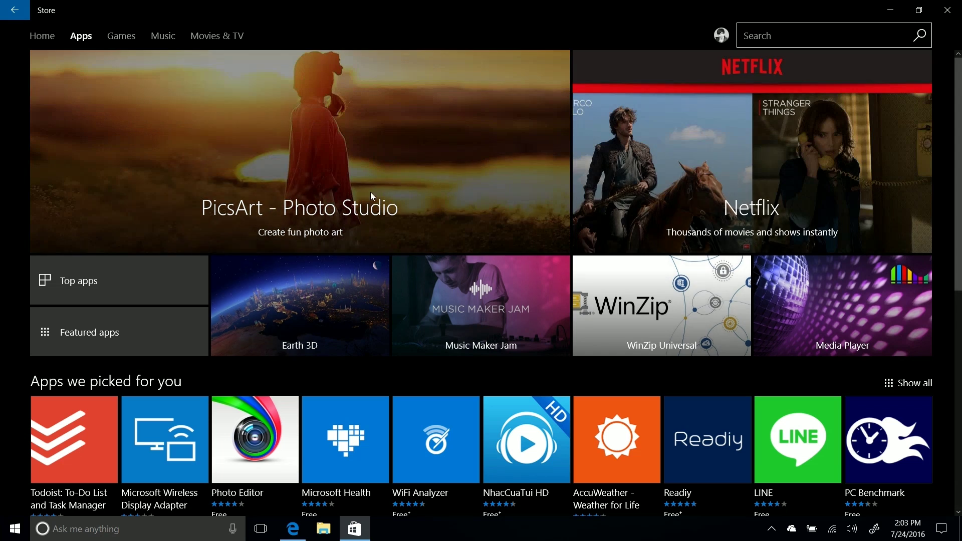
- Open the Microsoft Health app page, scroll through it, and start a new Store search
left_click(333, 425)
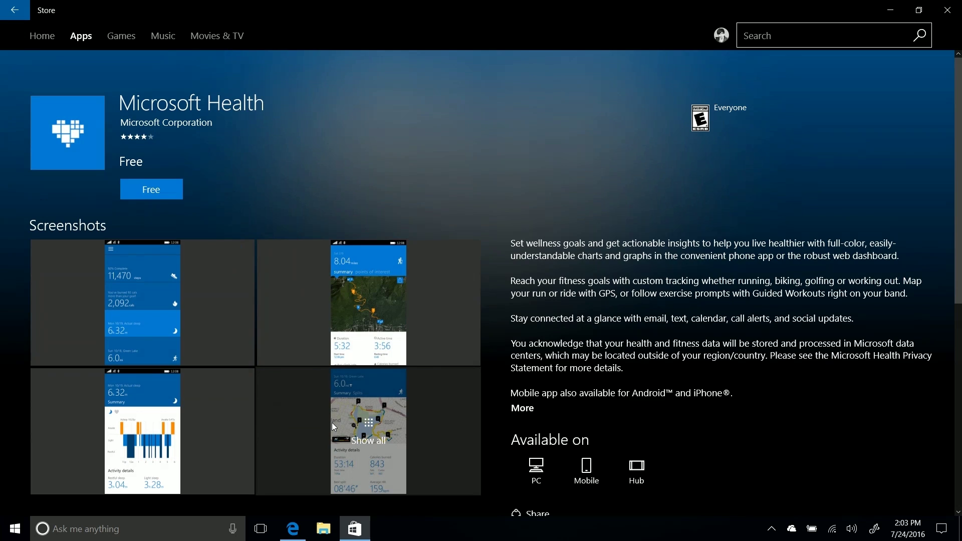
scroll(666, 378, "down", 2)
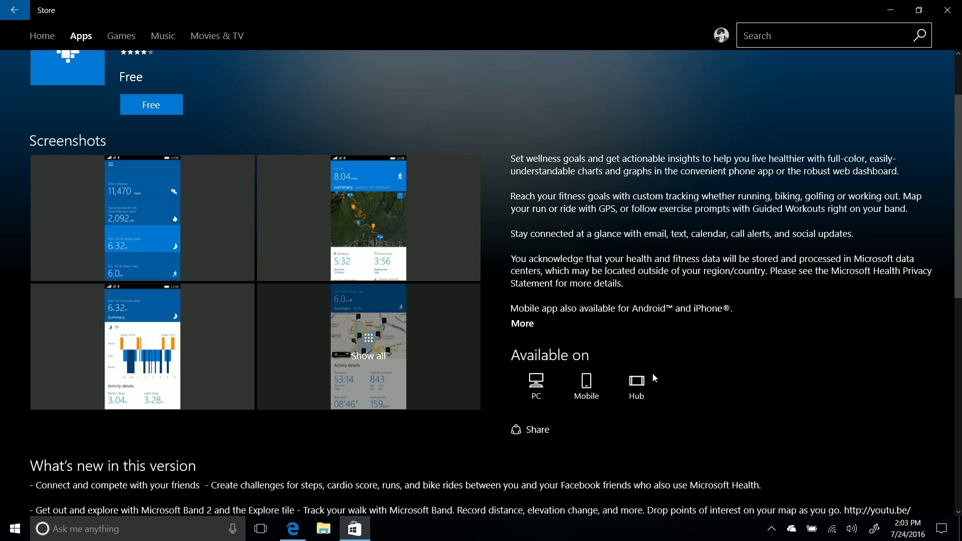
scroll(654, 380, "down", 2)
left_click(769, 32)
- Search 'groov', open Groove Music, and scroll through its features, requirements and reviews
type("groov")
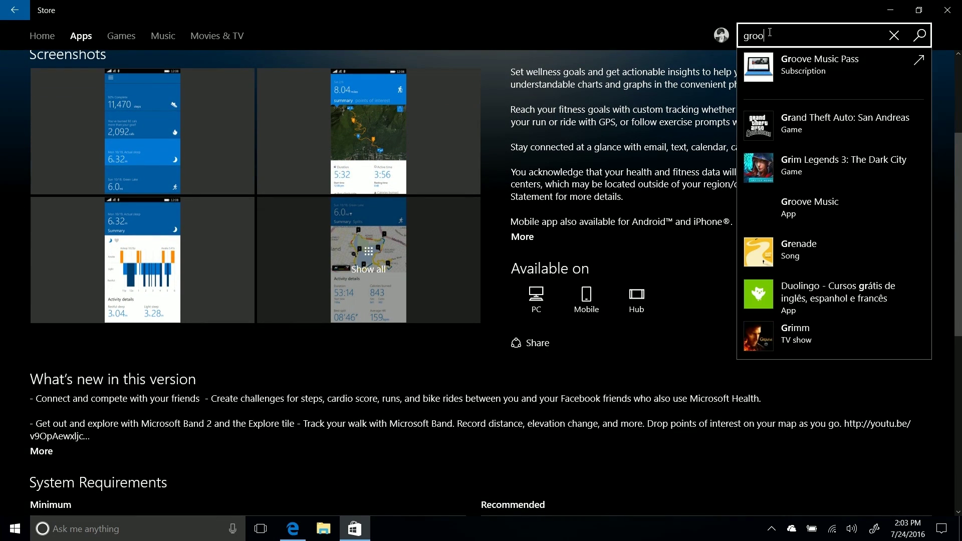
left_click(815, 119)
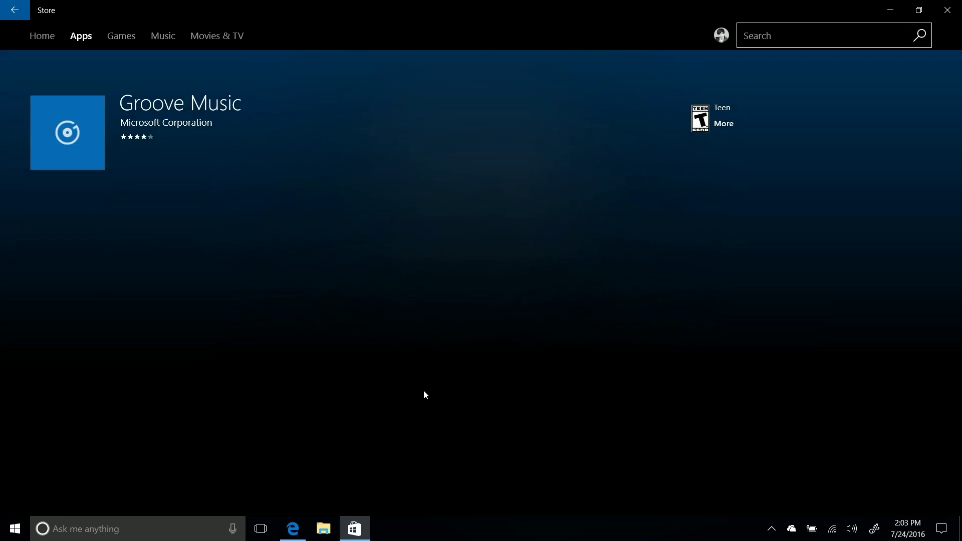
scroll(421, 378, "down", 1)
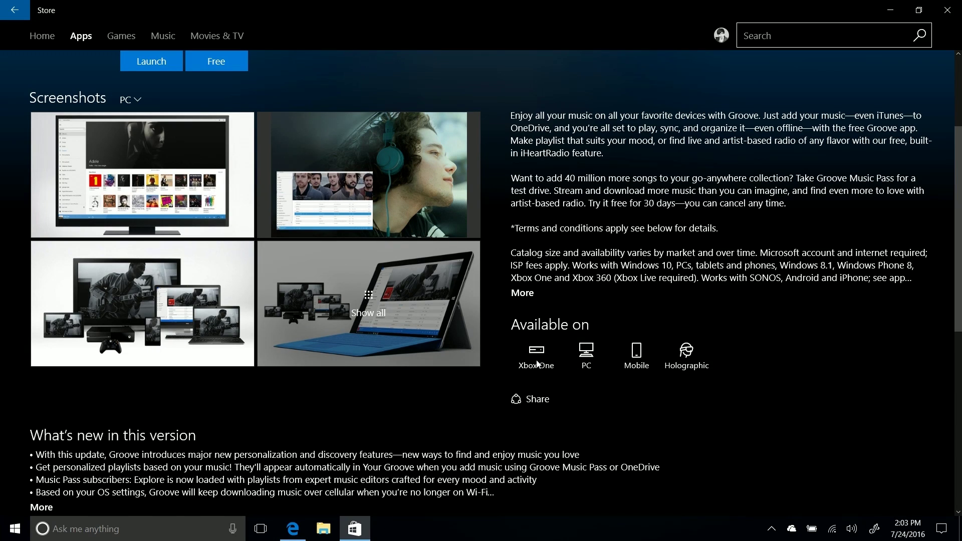
scroll(538, 341, "down", 7)
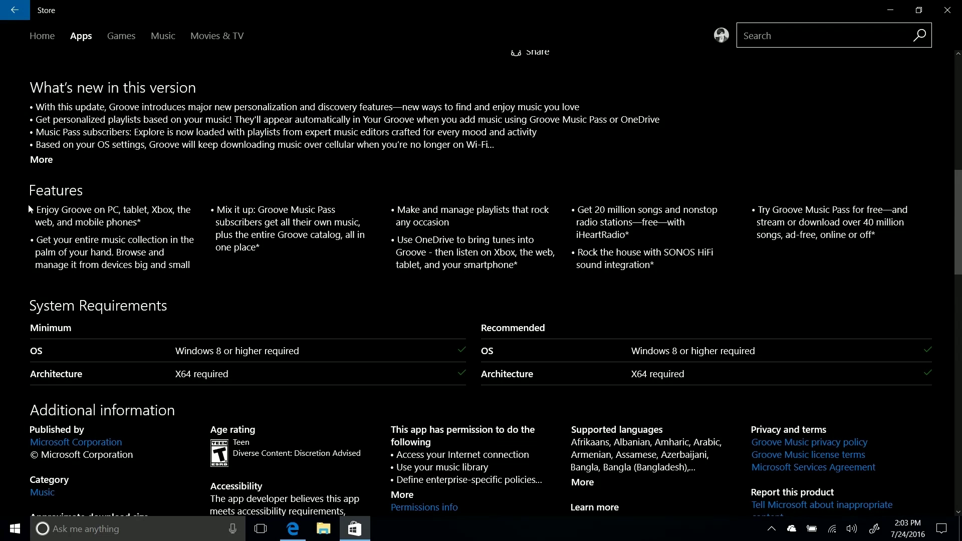
scroll(168, 358, "down", 3)
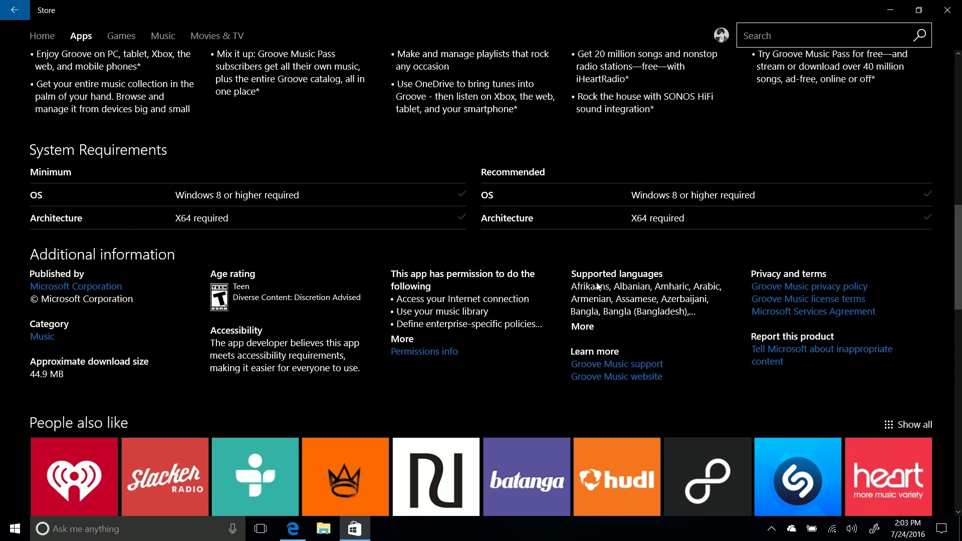
scroll(597, 286, "down", 10)
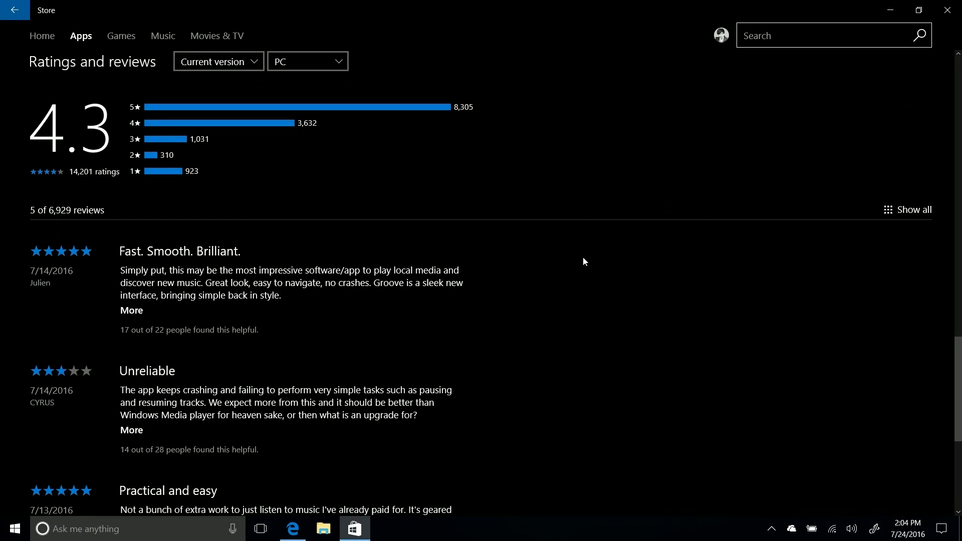
scroll(586, 222, "down", 5)
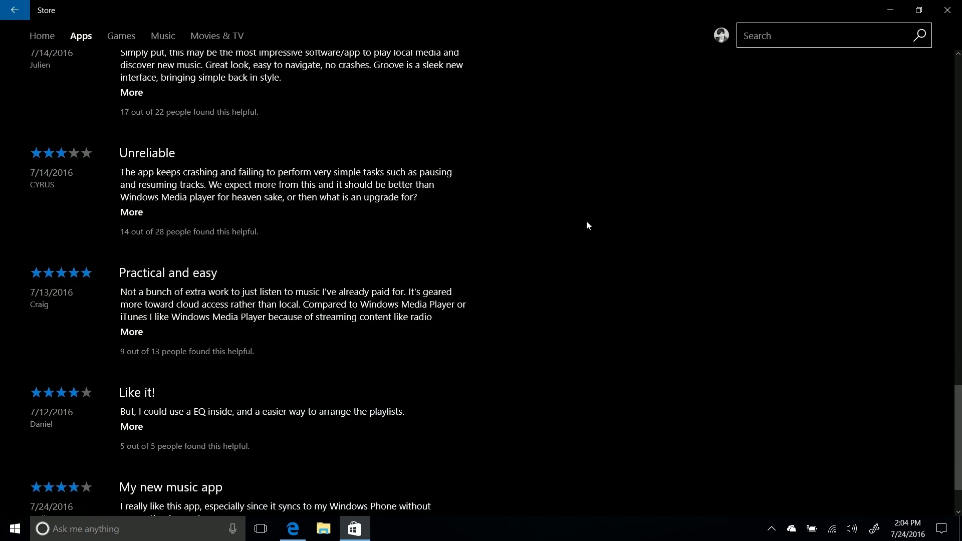
scroll(587, 222, "up", 5)
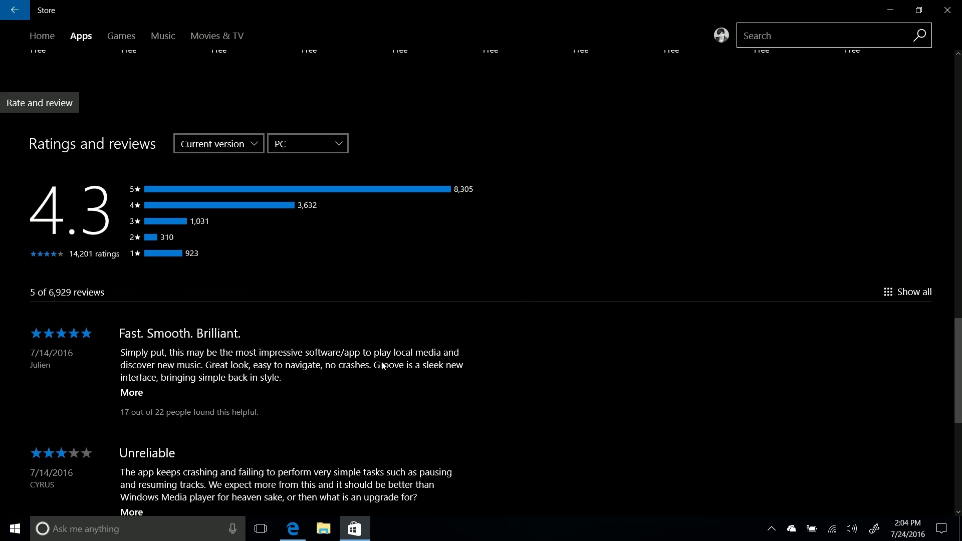
scroll(485, 314, "down", 5)
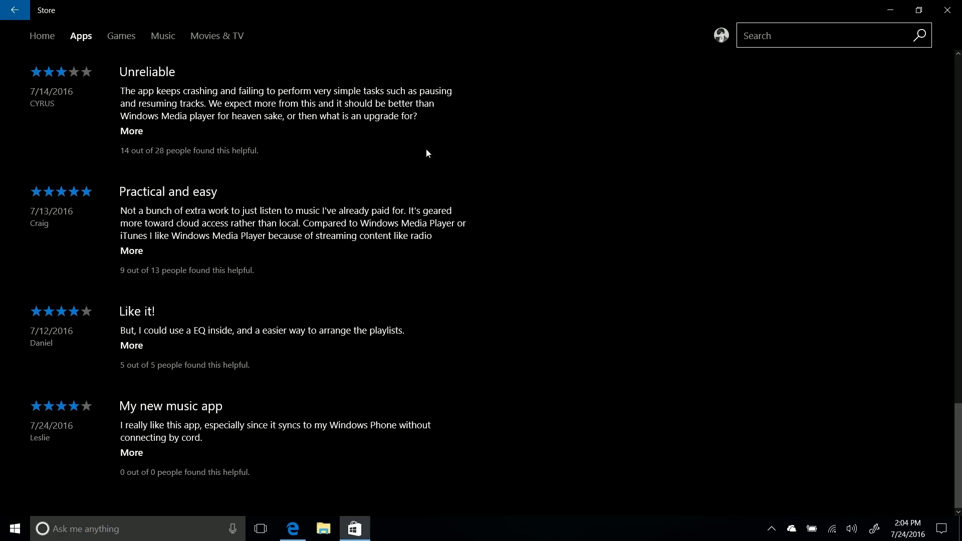
scroll(419, 175, "up", 8)
scroll(425, 170, "up", 10)
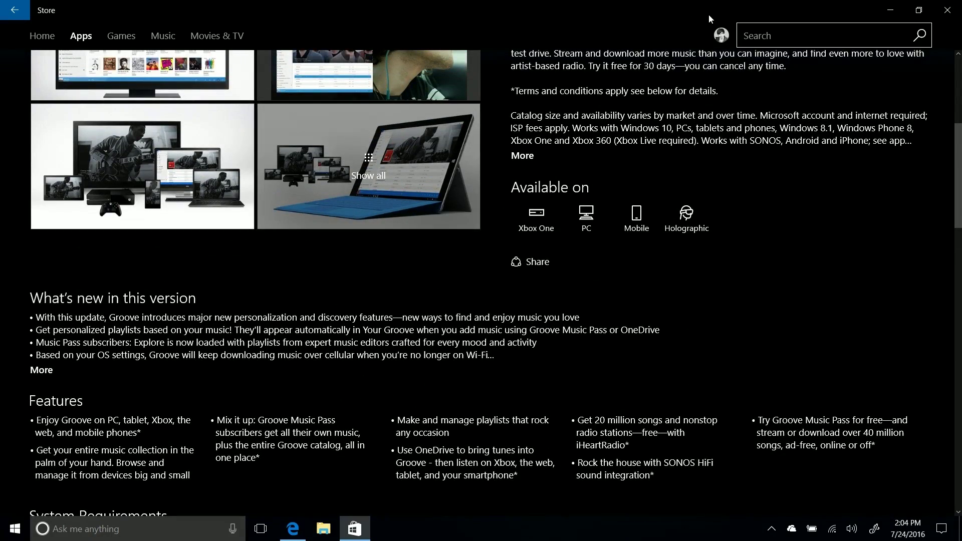
- Open Downloads and updates from the account menu, then the Skype Preview page
left_click(721, 35)
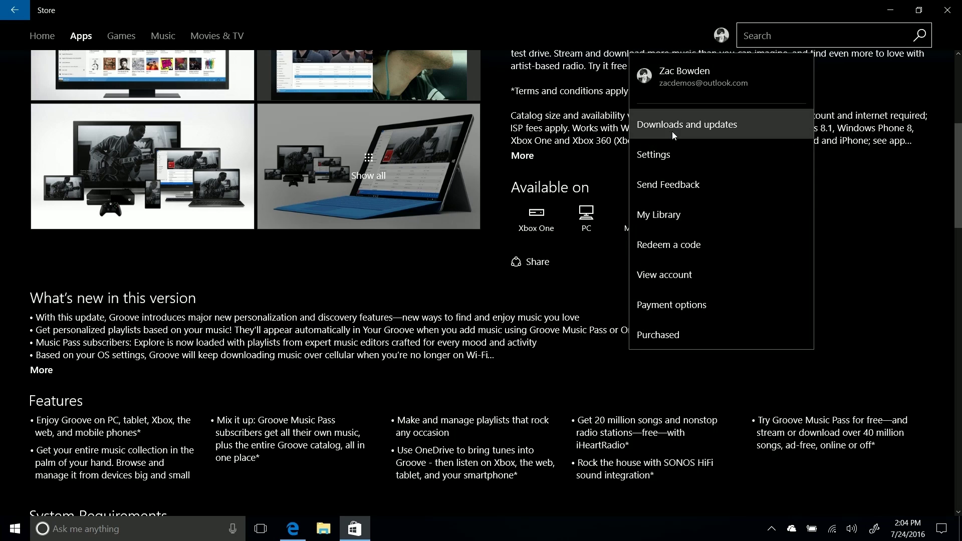
left_click(672, 128)
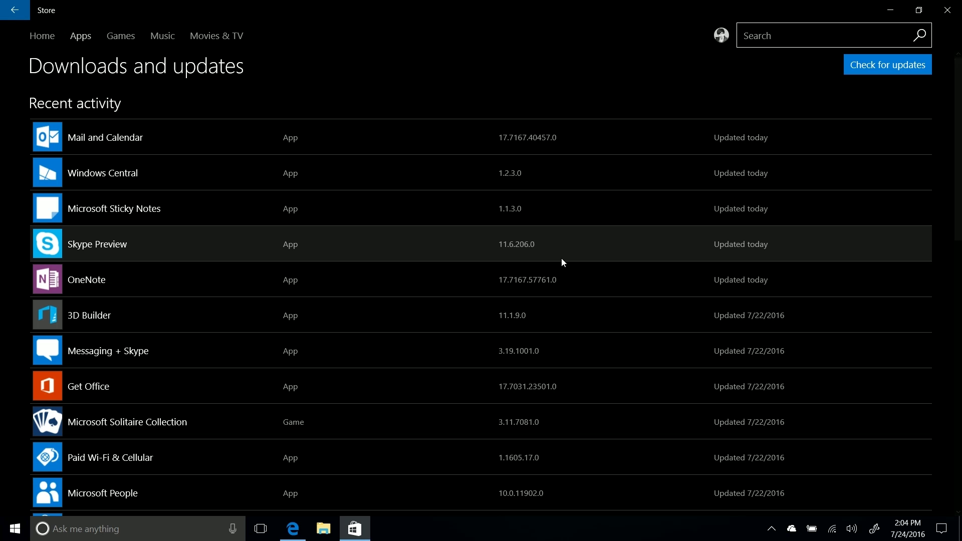
left_click(562, 261)
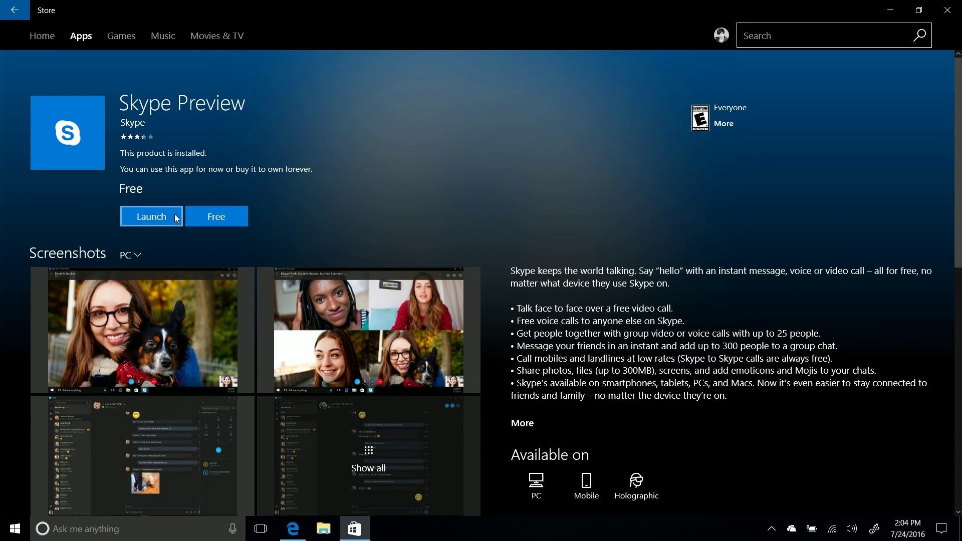
- Launch Skype Preview, send 'Hello' in the recent conversation, and close Skype
left_click(174, 214)
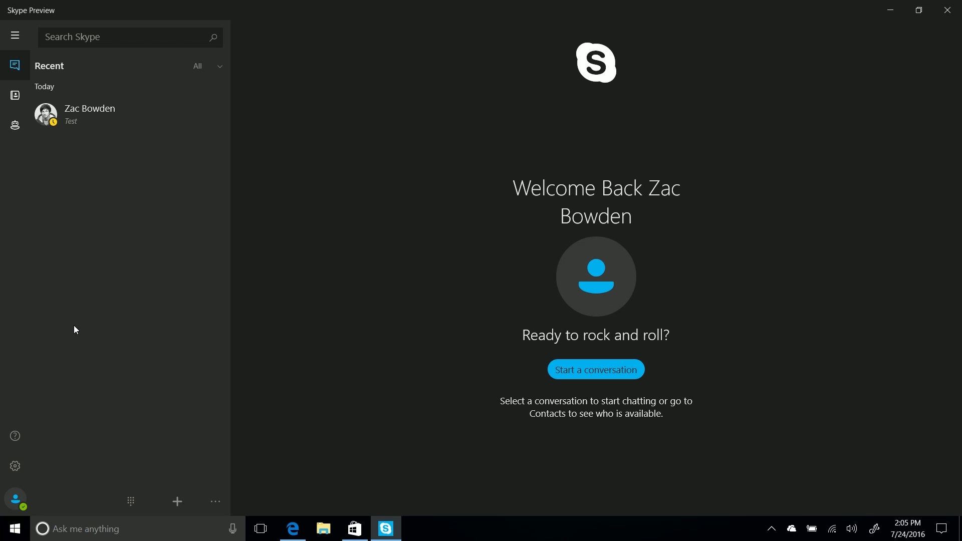
left_click(97, 104)
left_click(414, 497)
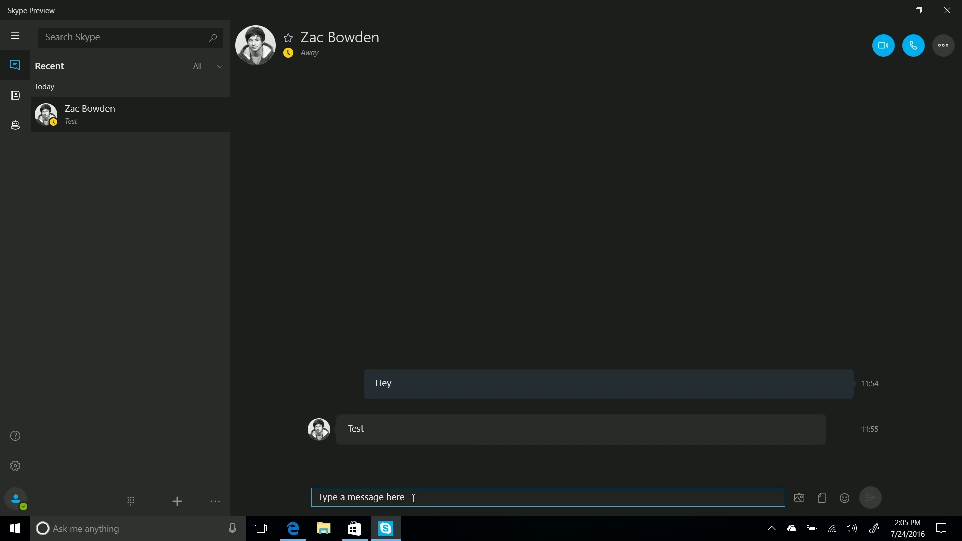
type("Hello")
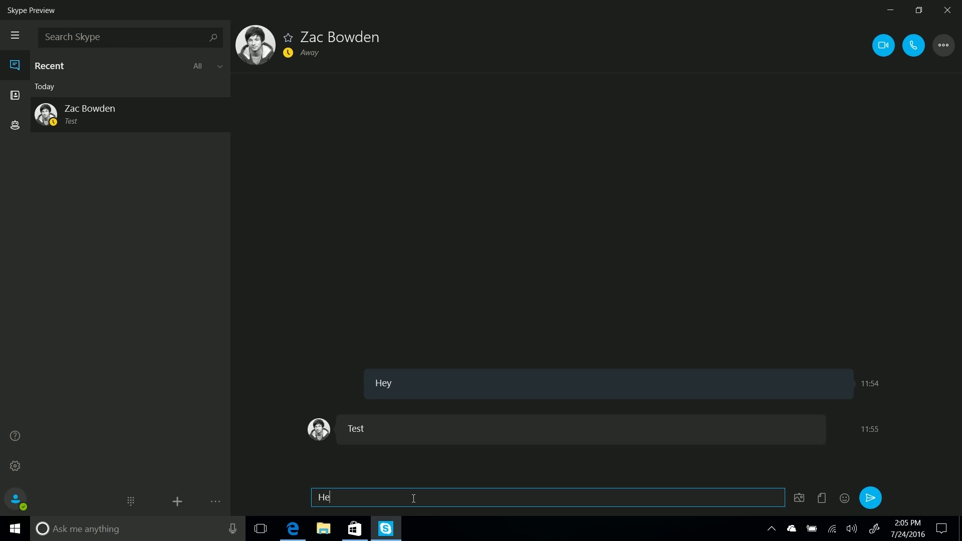
key("Return")
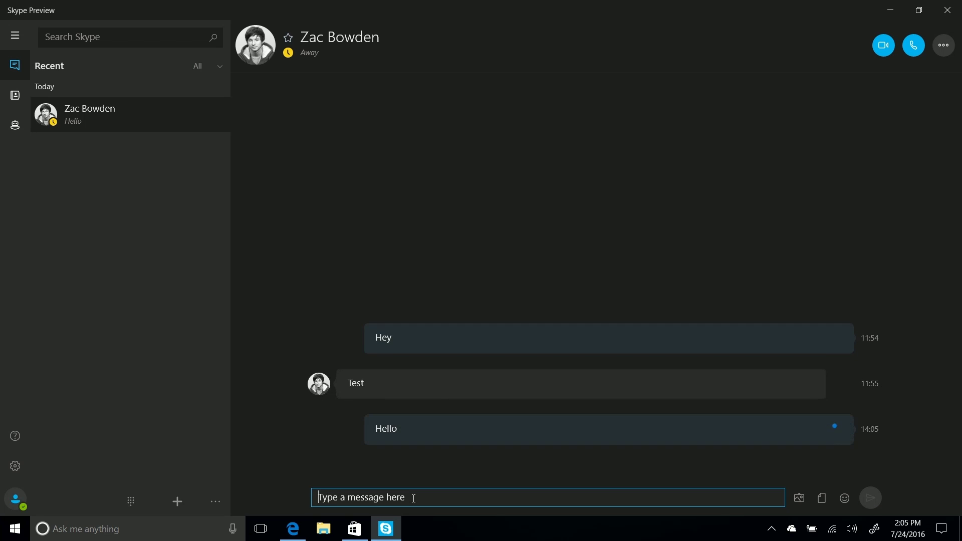
left_click(947, 6)
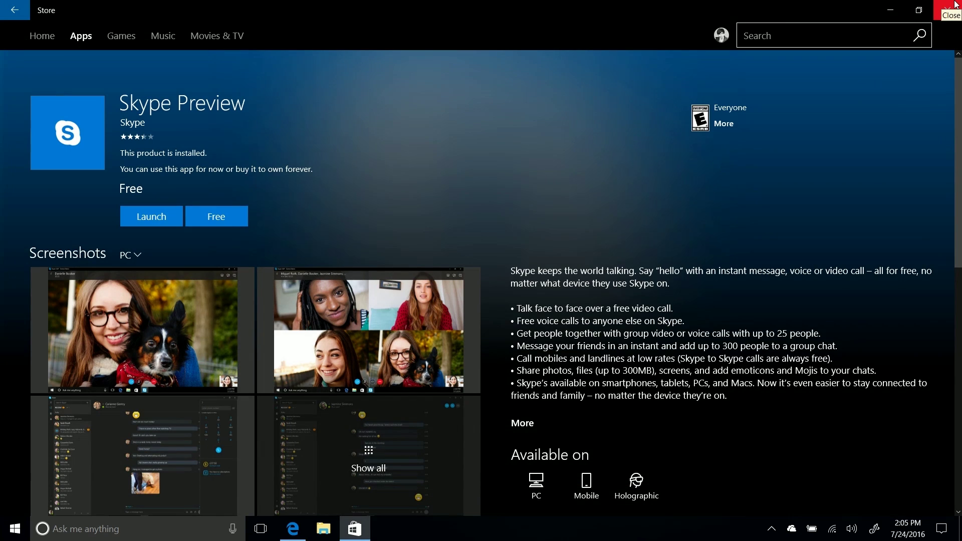
- Close the Store and expand the Skype notification in Action Center
left_click(954, 5)
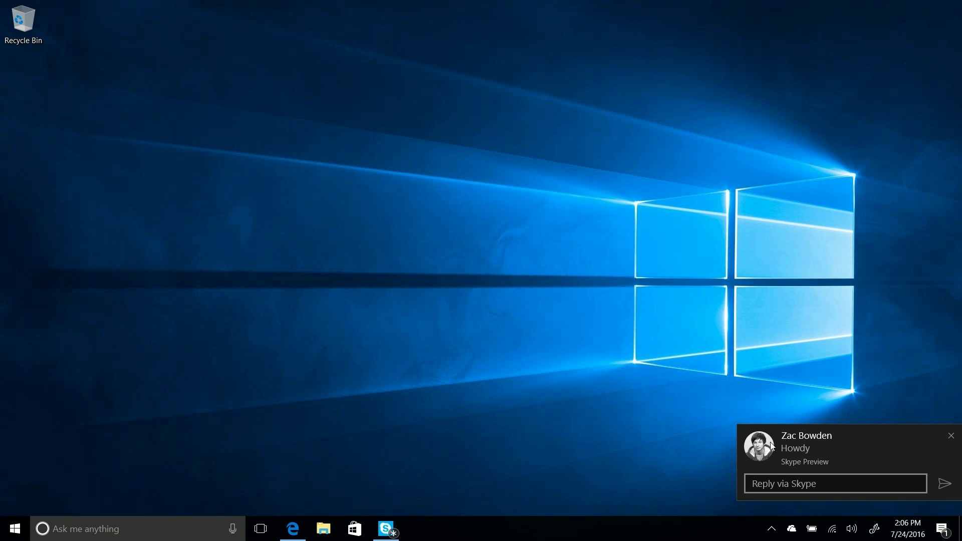
left_click(941, 529)
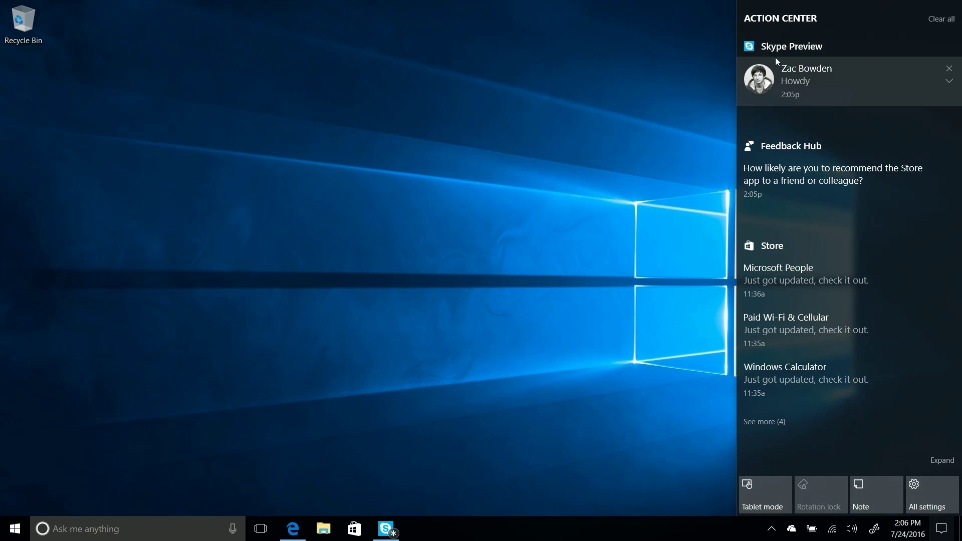
left_click(948, 82)
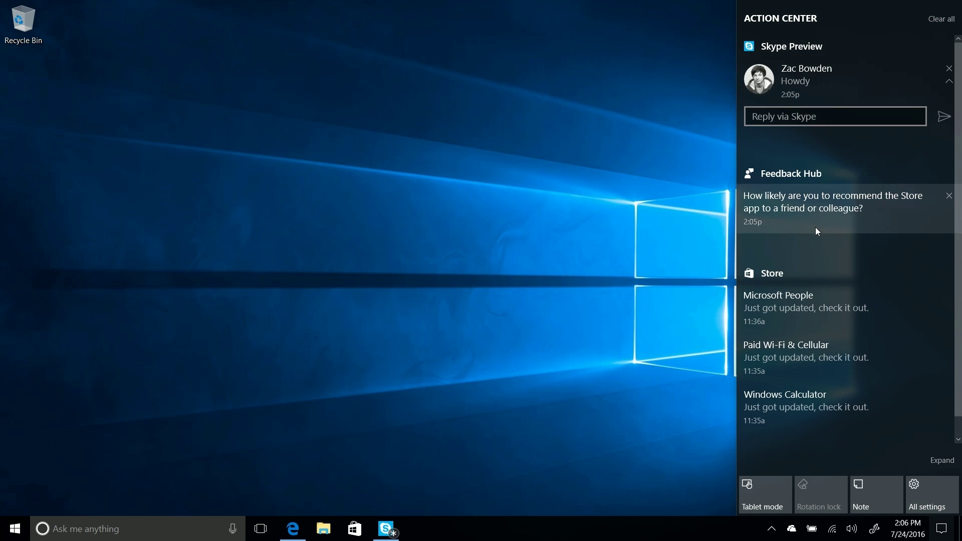
scroll(809, 201, "down", 1)
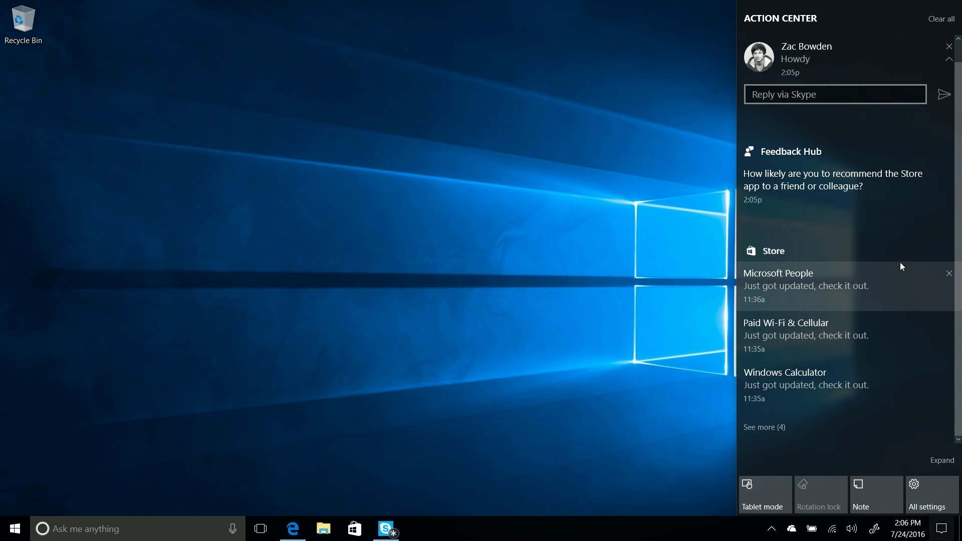
- Dismiss the Store notifications, open and close the Feedback Hub survey, and close Action Center
left_click(809, 251)
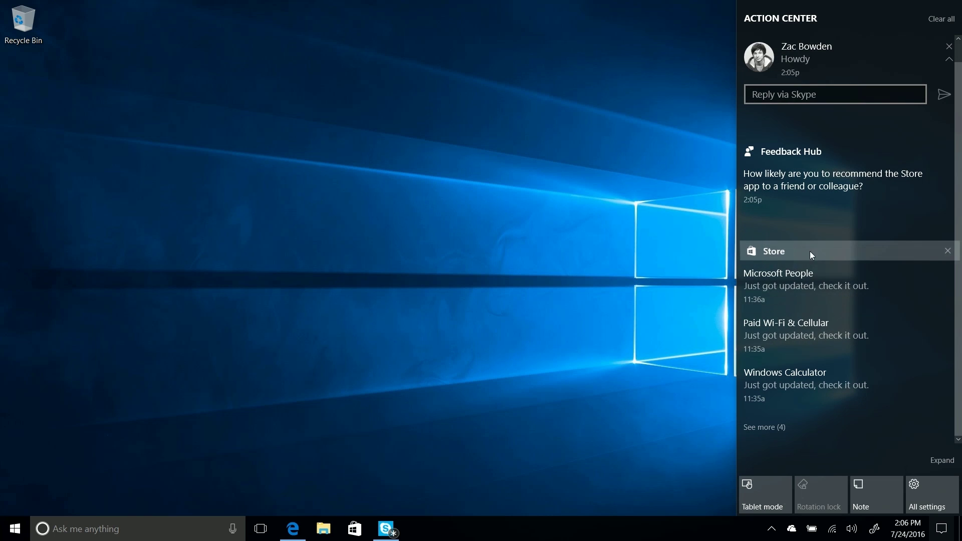
left_click(947, 251)
left_click(812, 178)
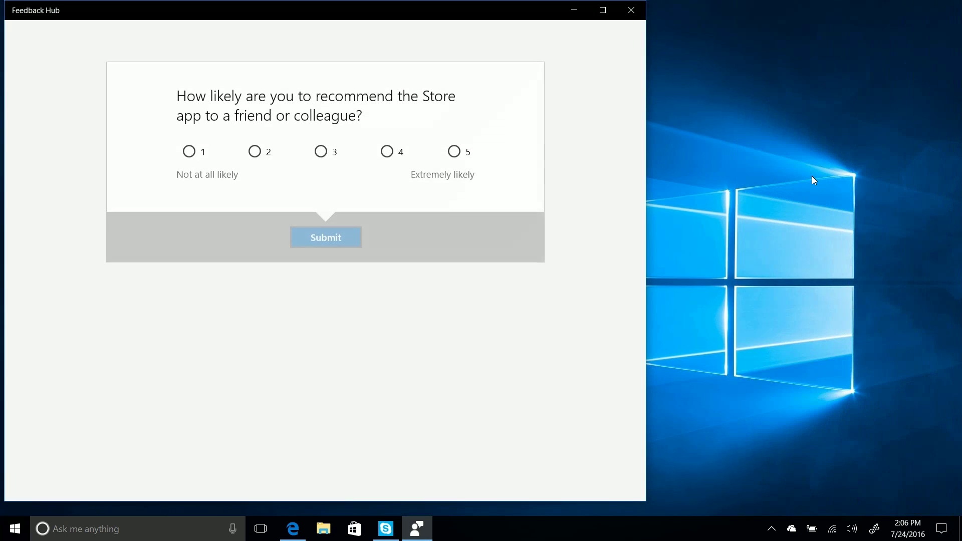
left_click(619, 19)
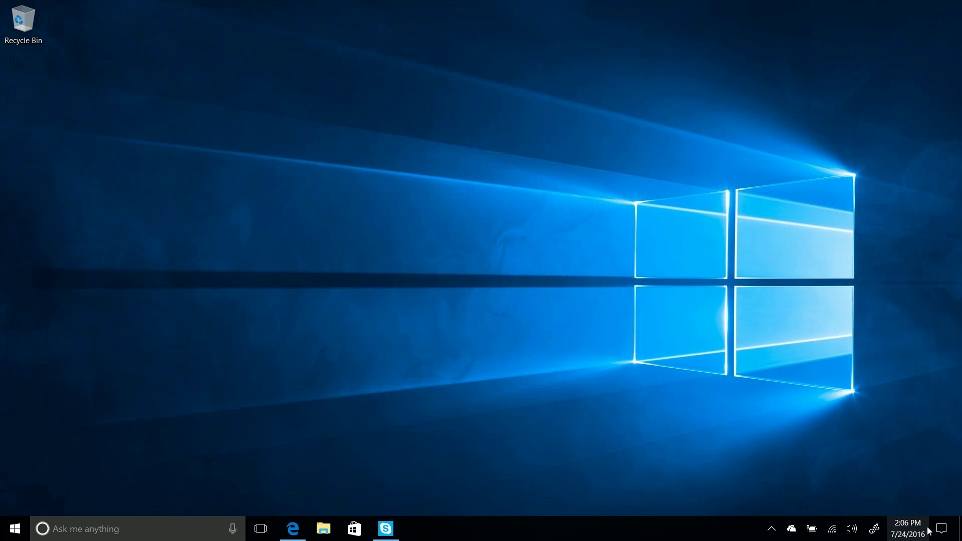
left_click(941, 528)
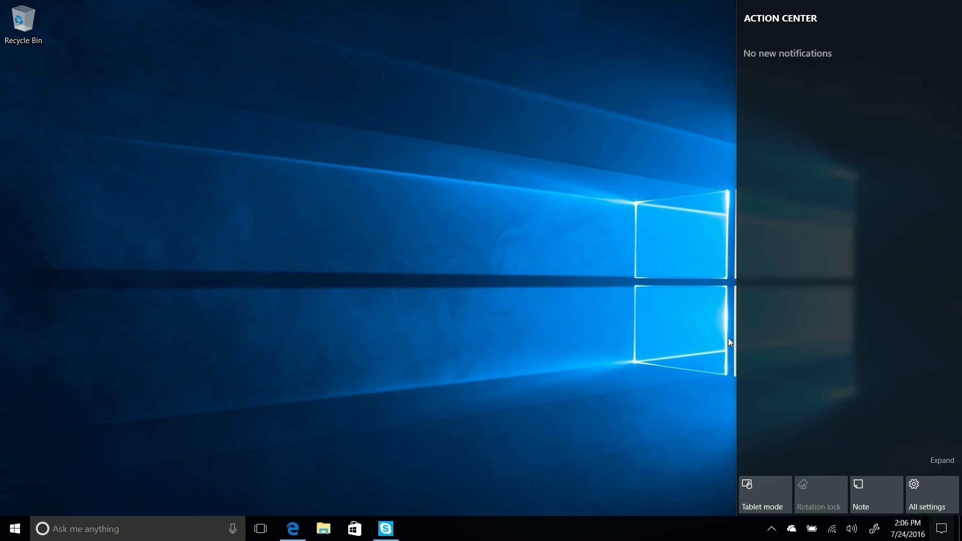
left_click(462, 179)
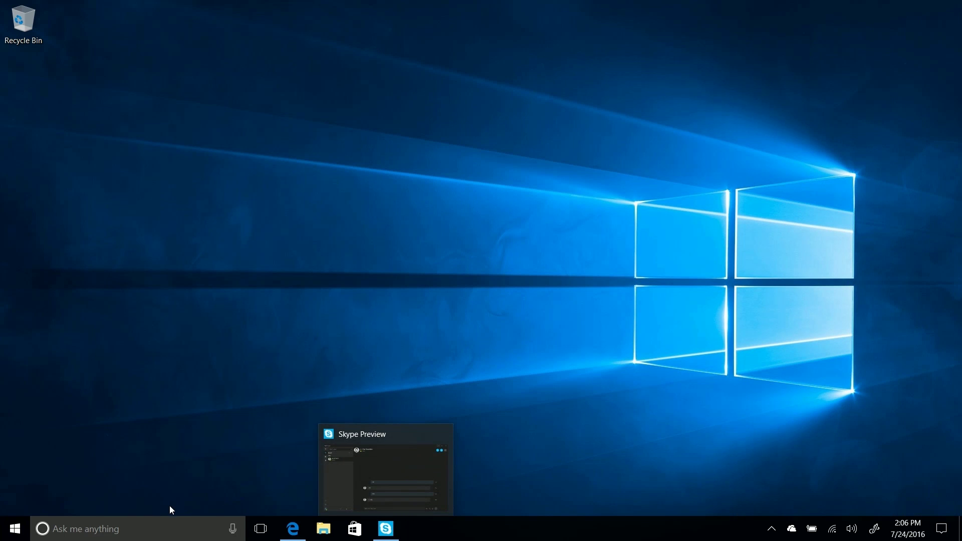
- Open Cortana from the taskbar's Ask me anything box
left_click(115, 537)
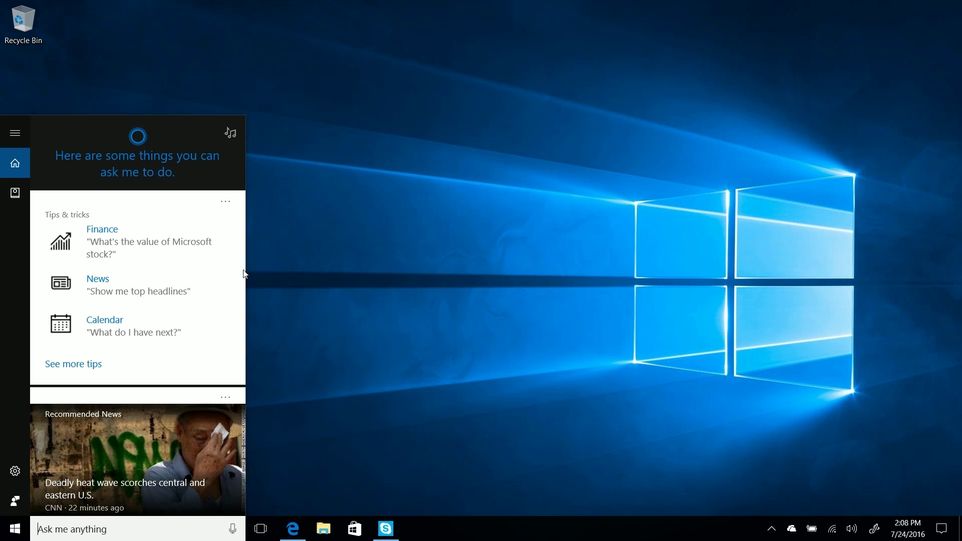
- Dictate a 'Wash the car' reminder to Cortana and attach the My_CAR photo from the library
left_click(236, 534)
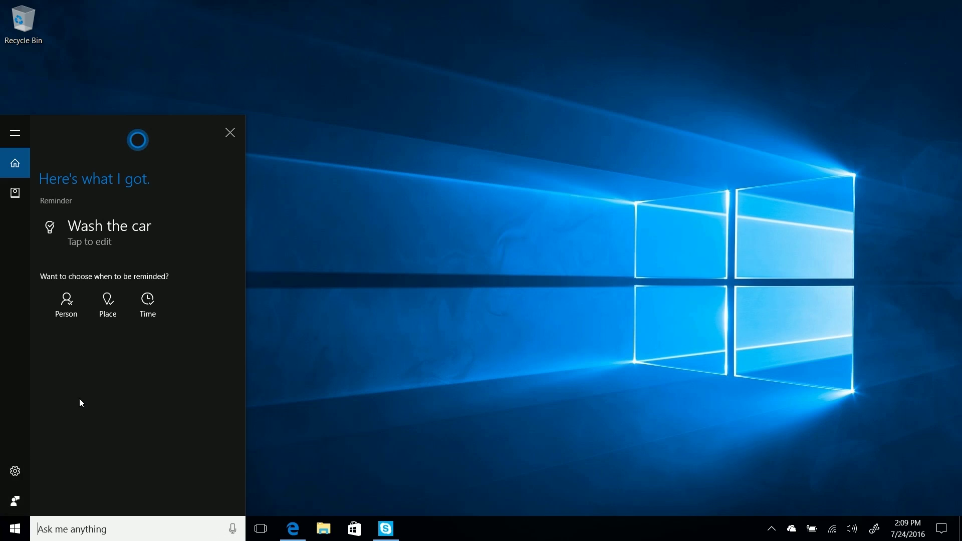
left_click(110, 226)
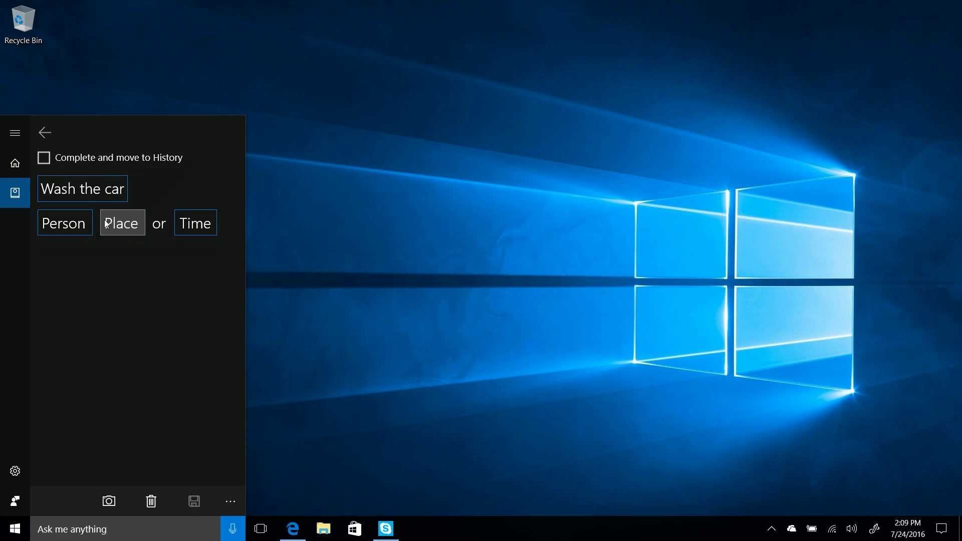
left_click(119, 504)
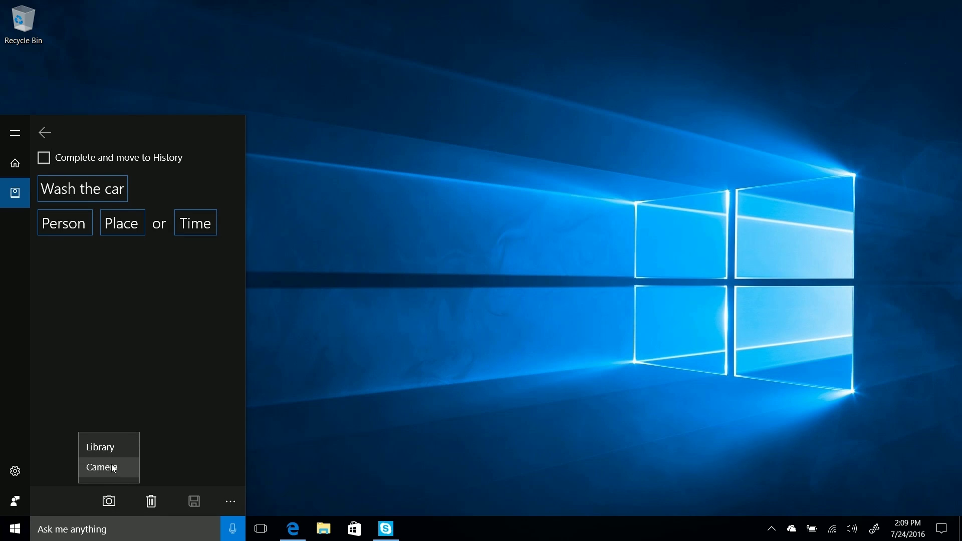
left_click(100, 446)
left_click(289, 224)
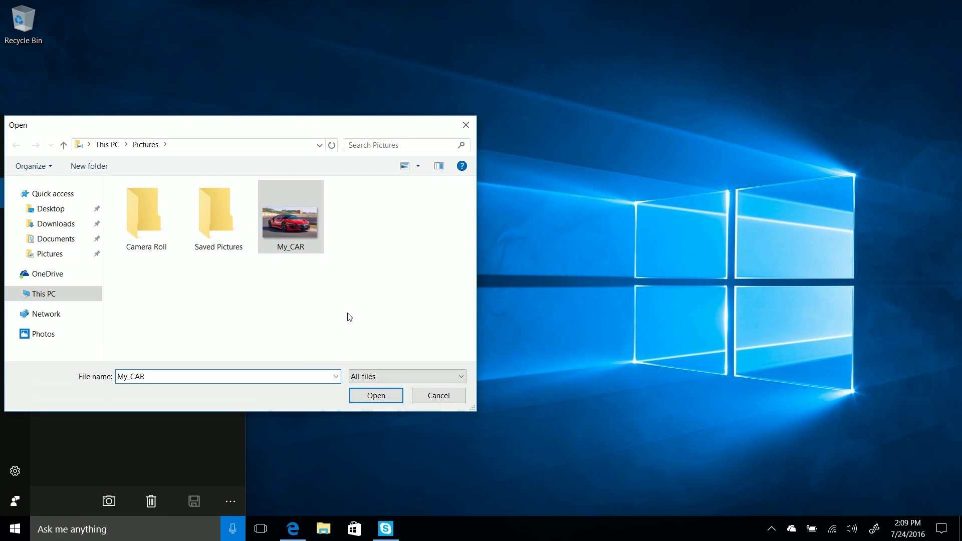
left_click(373, 391)
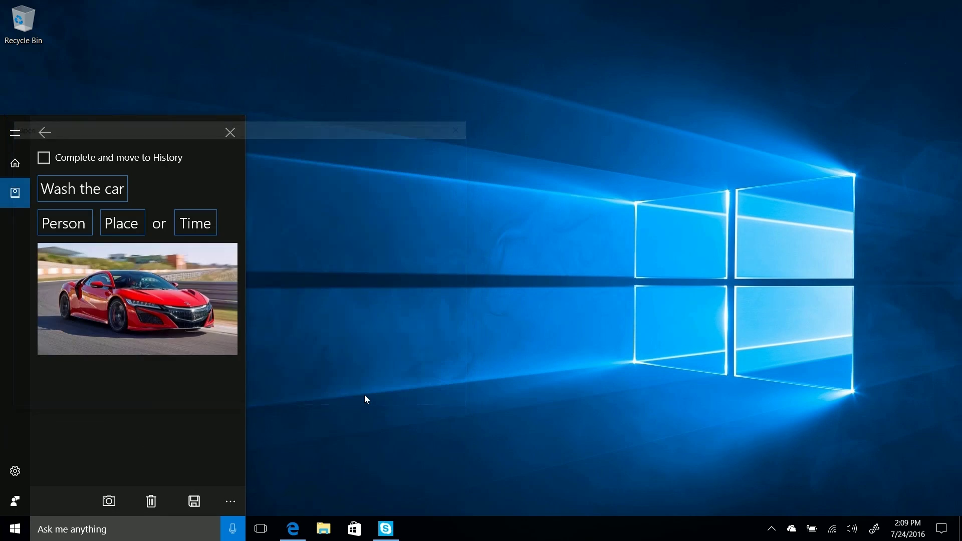
- Set the reminder's custom time to 2:10 PM
left_click(191, 223)
left_click(196, 190)
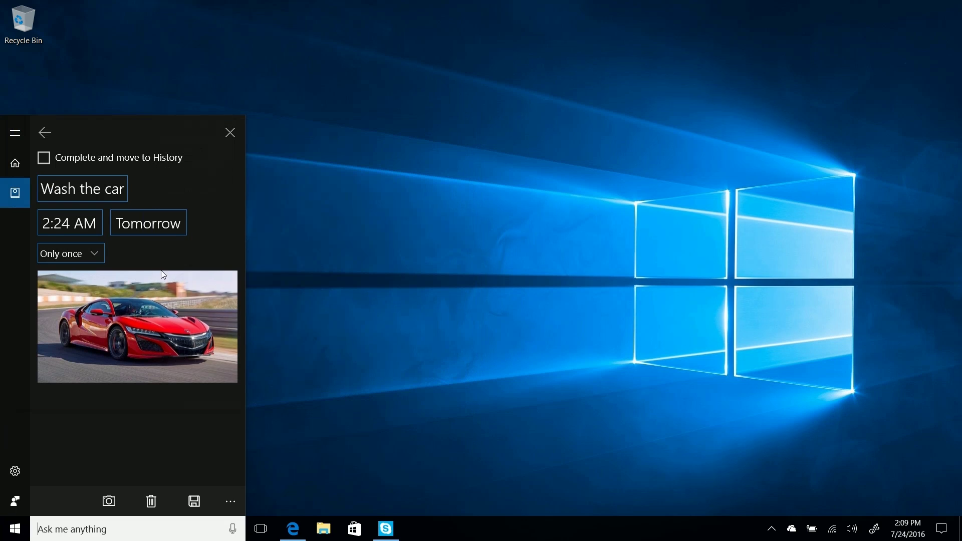
left_click(86, 225)
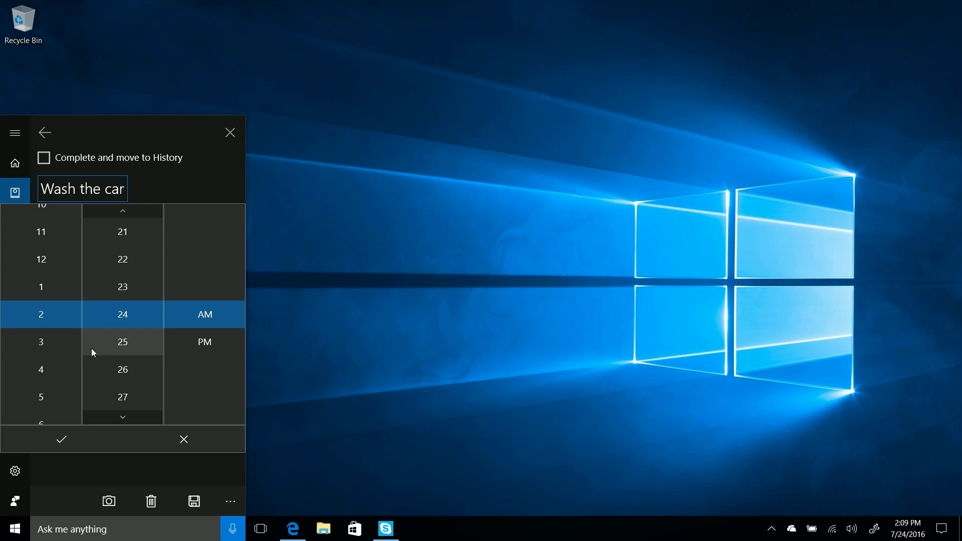
left_click(137, 345)
scroll(139, 332, "up", 10)
scroll(140, 333, "up", 5)
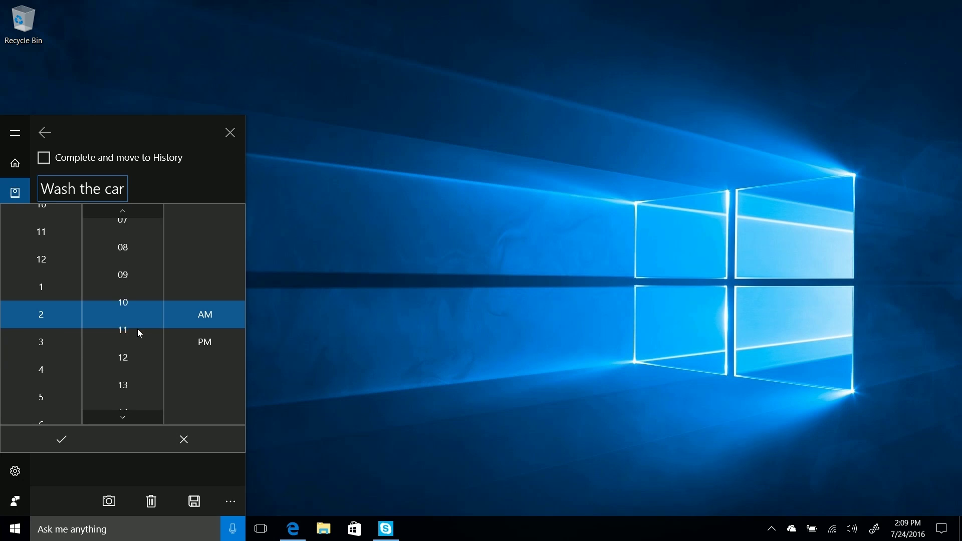
left_click(208, 342)
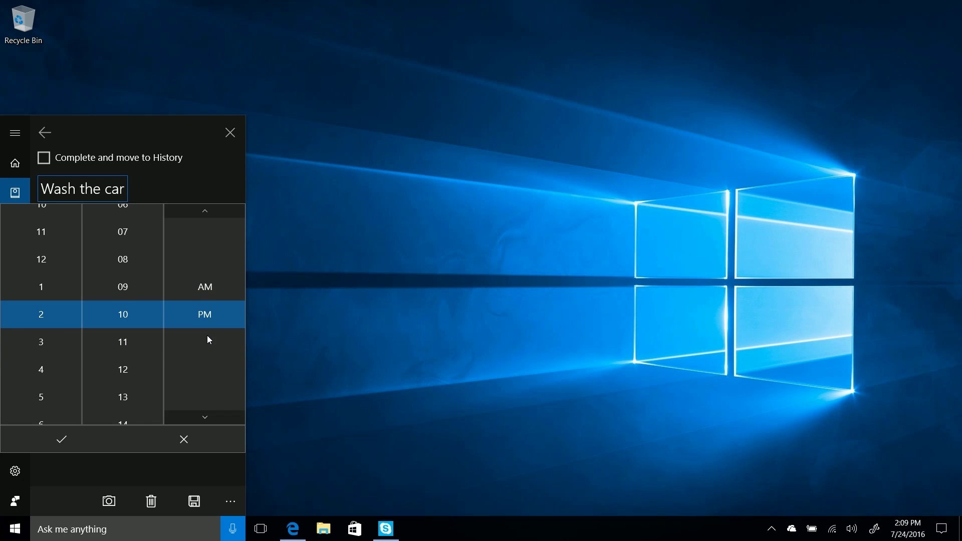
left_click(65, 439)
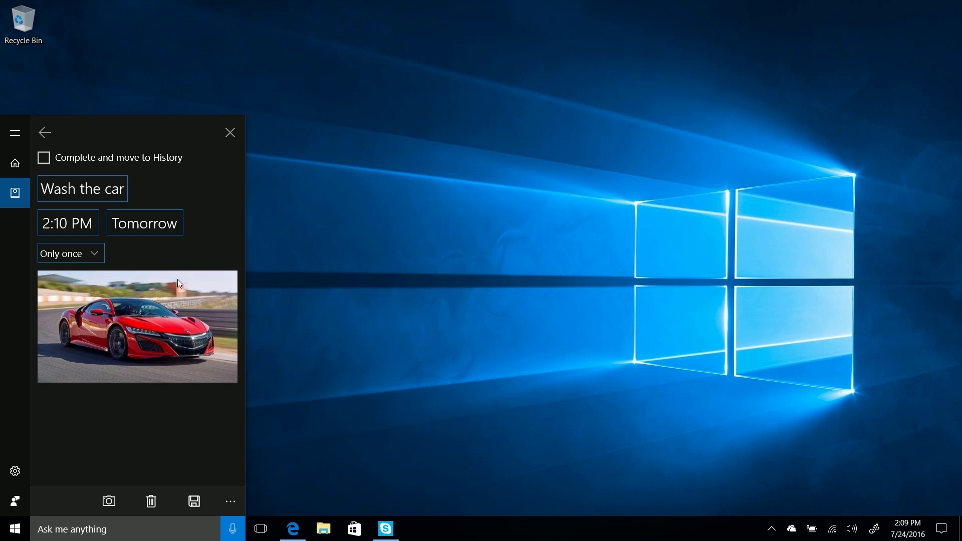
- Set the reminder date to today, July 24, and save the reminder
left_click(145, 224)
left_click(138, 298)
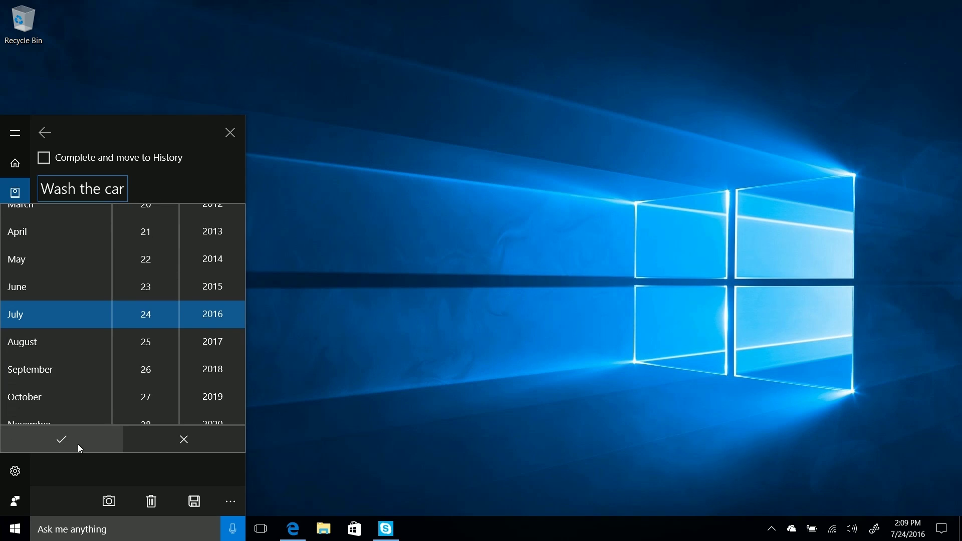
left_click(76, 444)
left_click(315, 424)
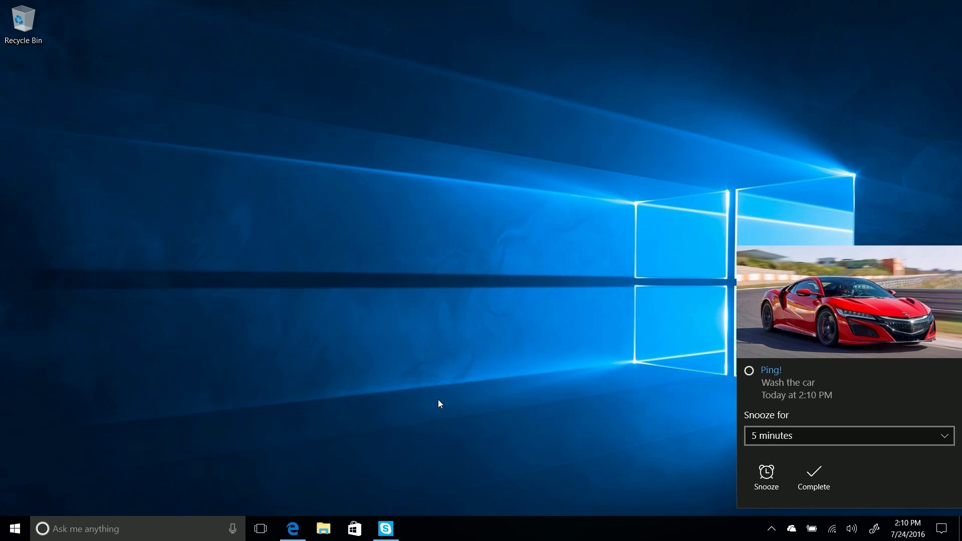
- Open the Wash the car reminder from Action Center, delete it, and close Cortana
left_click(941, 527)
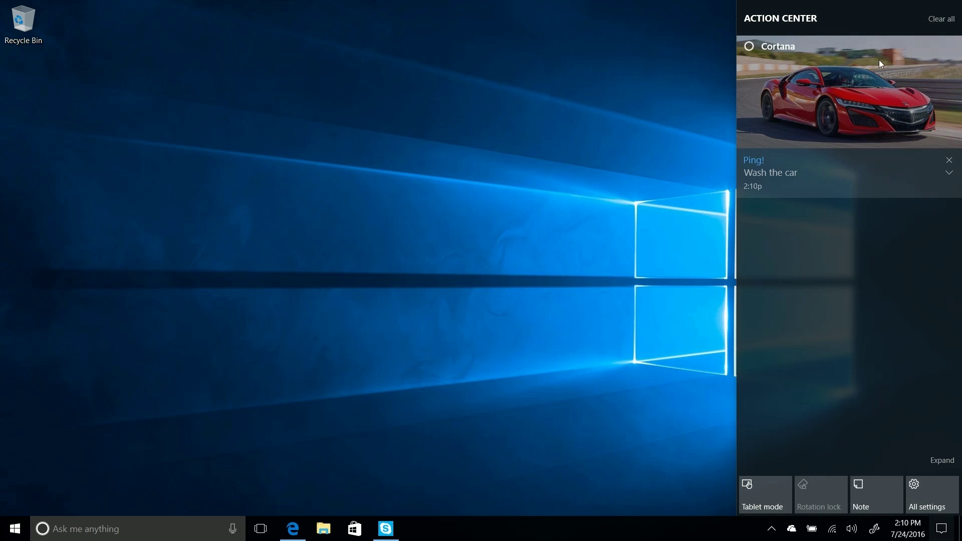
left_click(949, 173)
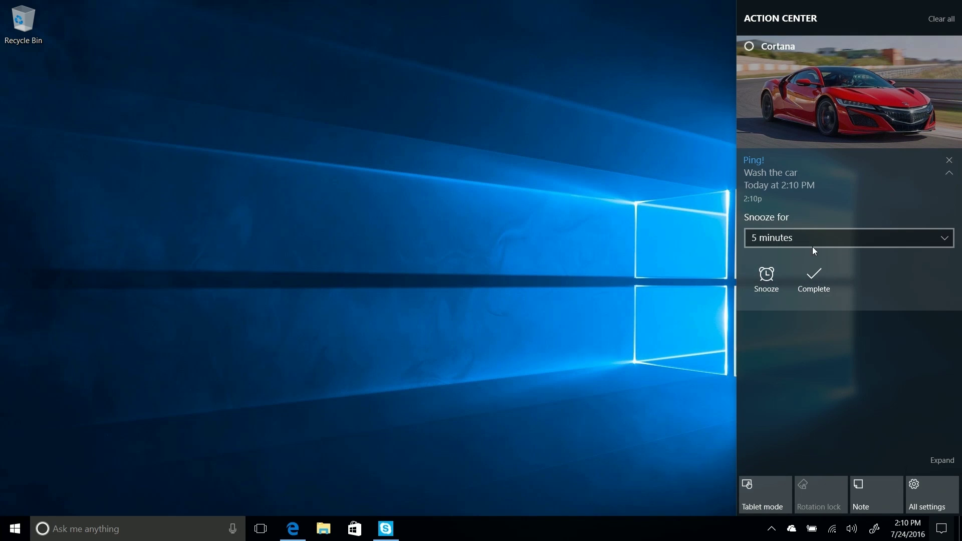
left_click(849, 188)
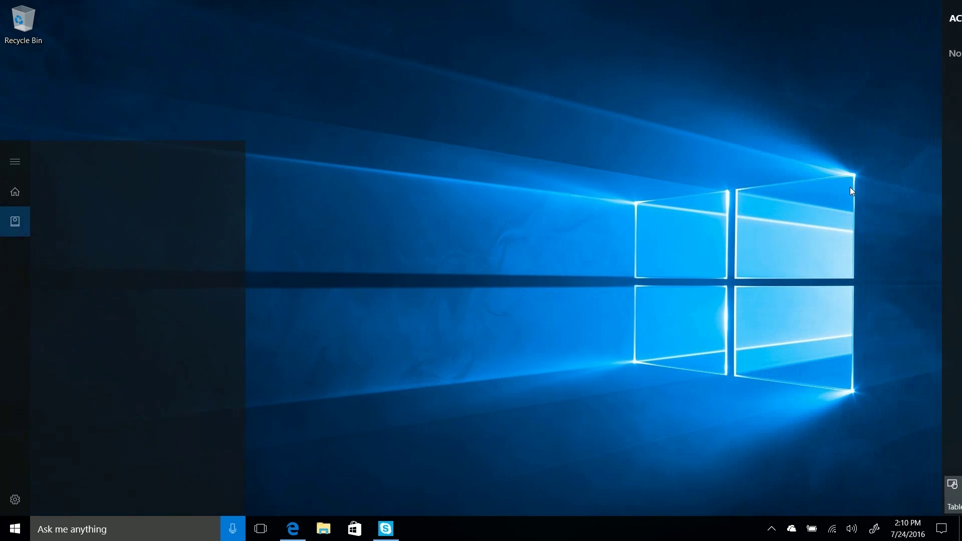
left_click(151, 502)
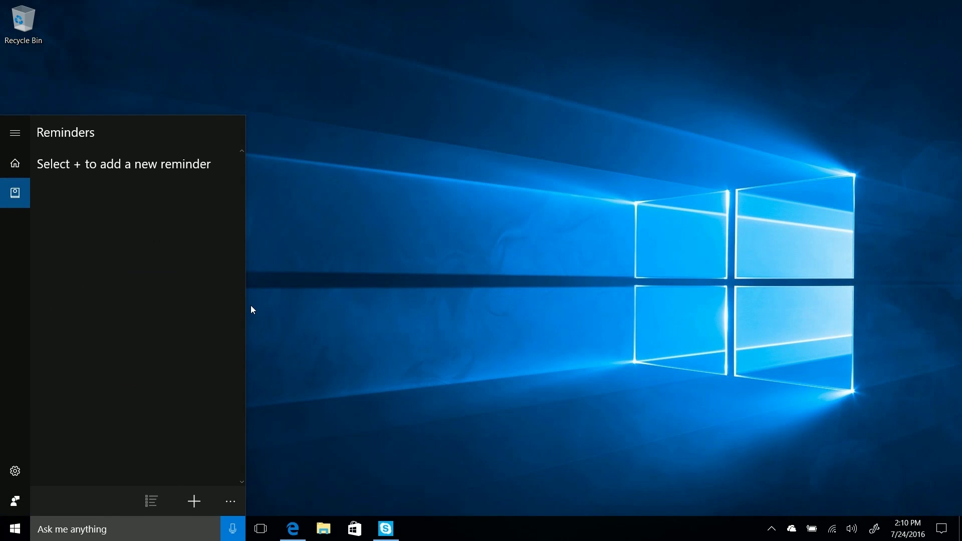
left_click(355, 72)
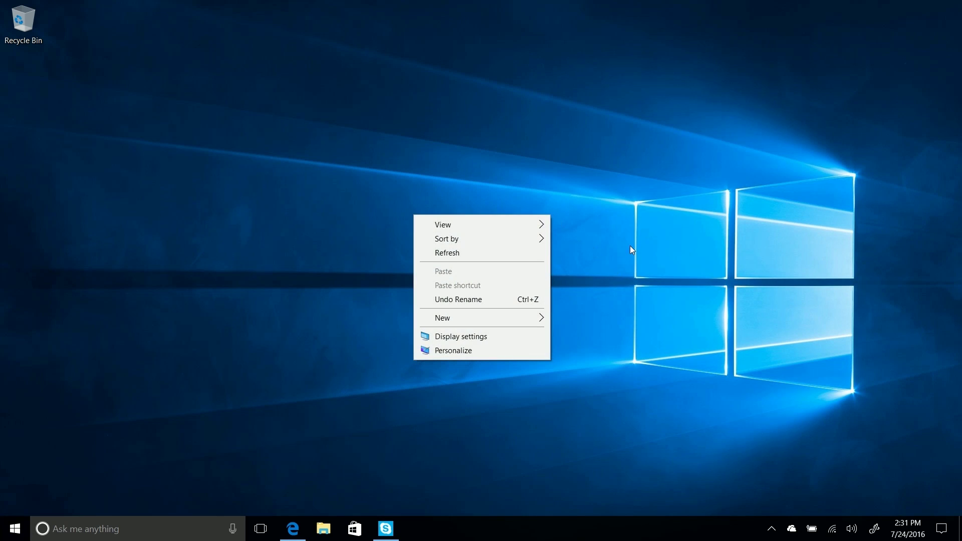
- Expand Action Center's quick action tiles and open All settings
left_click(630, 249)
left_click(942, 529)
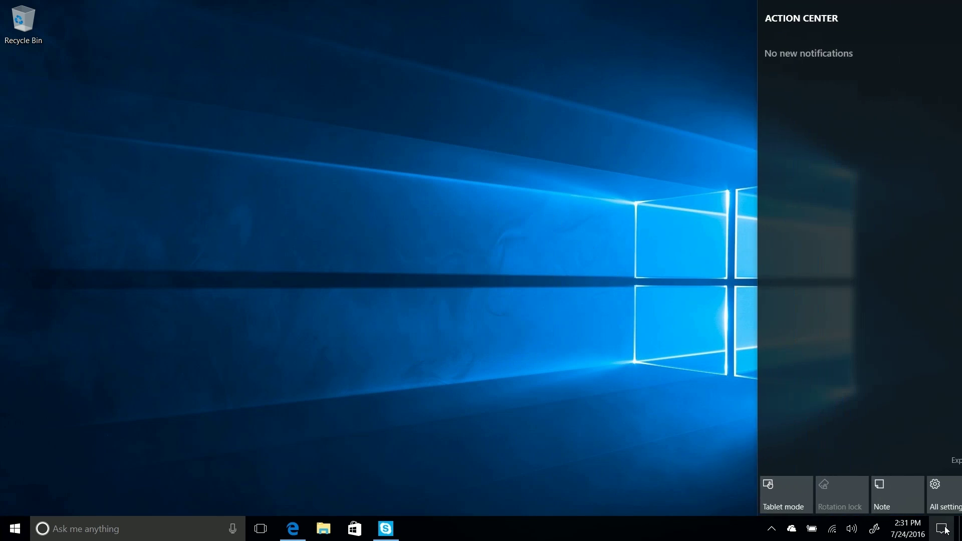
left_click(954, 467)
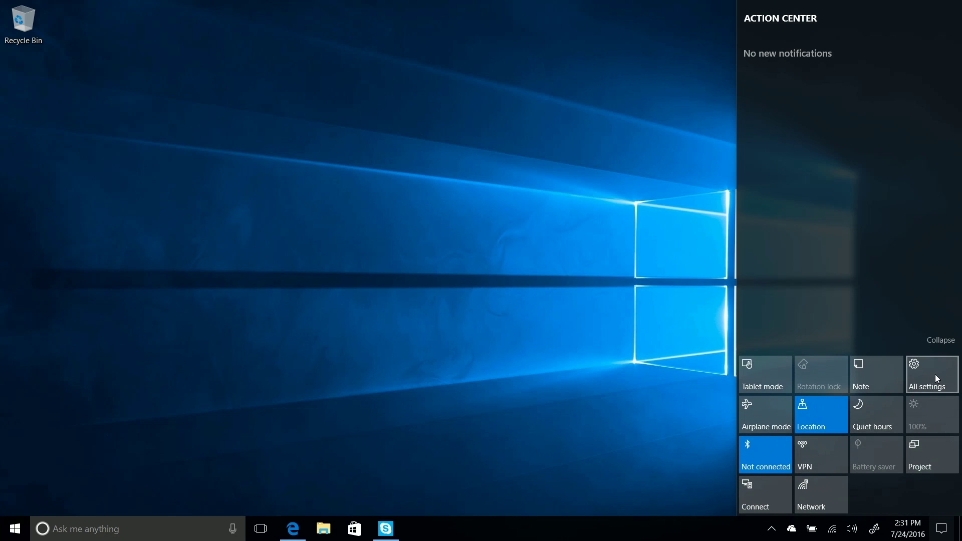
left_click(935, 373)
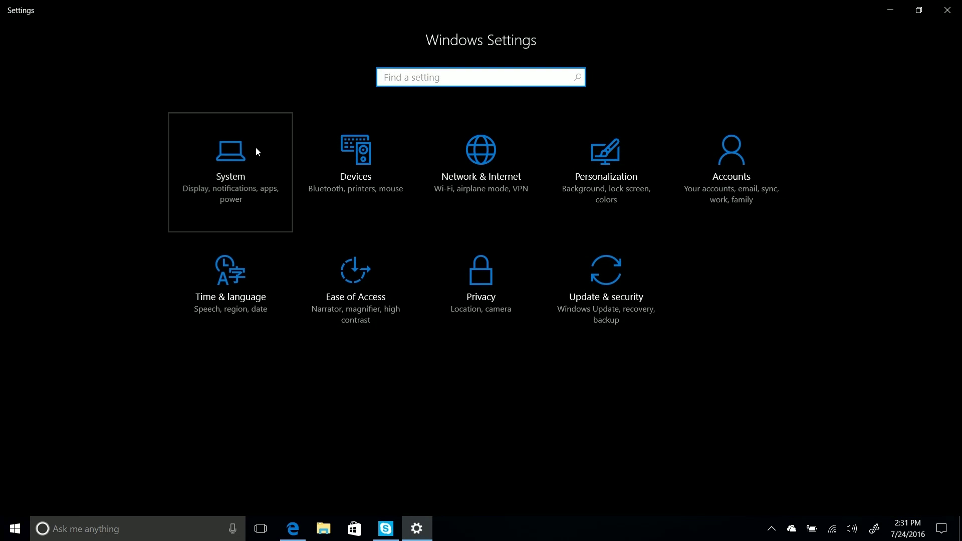
- Go to System > Notifications & actions and drag the Tablet mode quick action
left_click(255, 149)
left_click(160, 223)
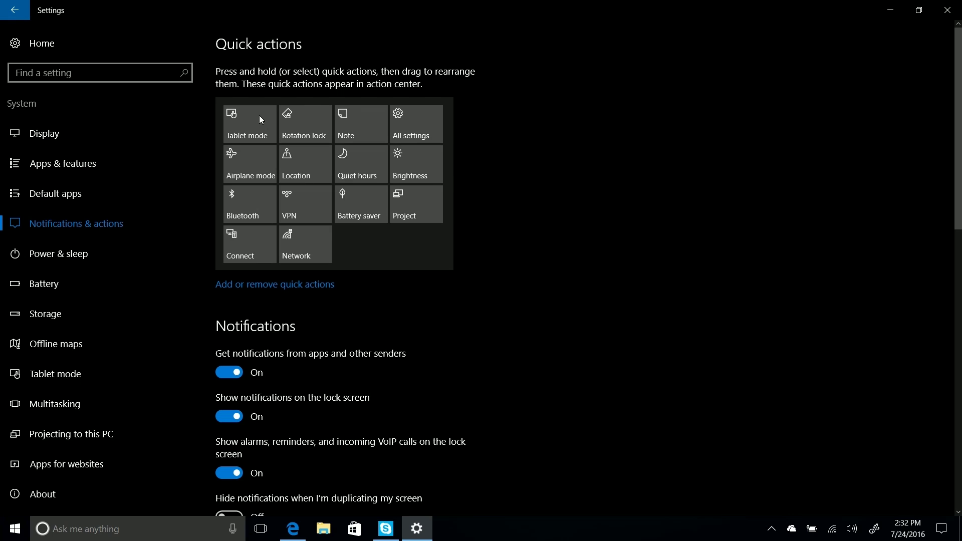
left_click_drag(259, 111, 229, 112)
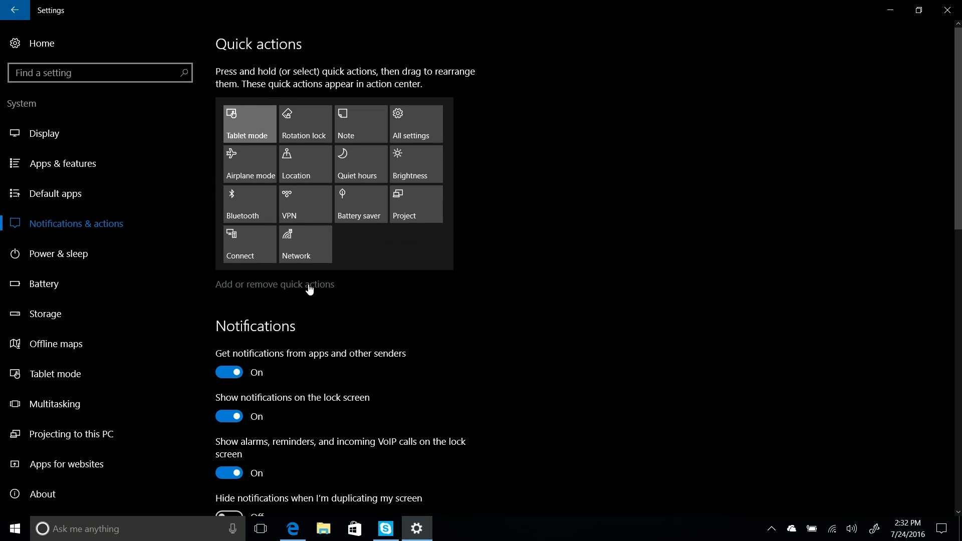
- Turn on the Wi-Fi quick action and view its tile in Action Center
left_click(309, 287)
scroll(434, 372, "down", 1)
scroll(434, 371, "up", 1)
scroll(434, 371, "down", 1)
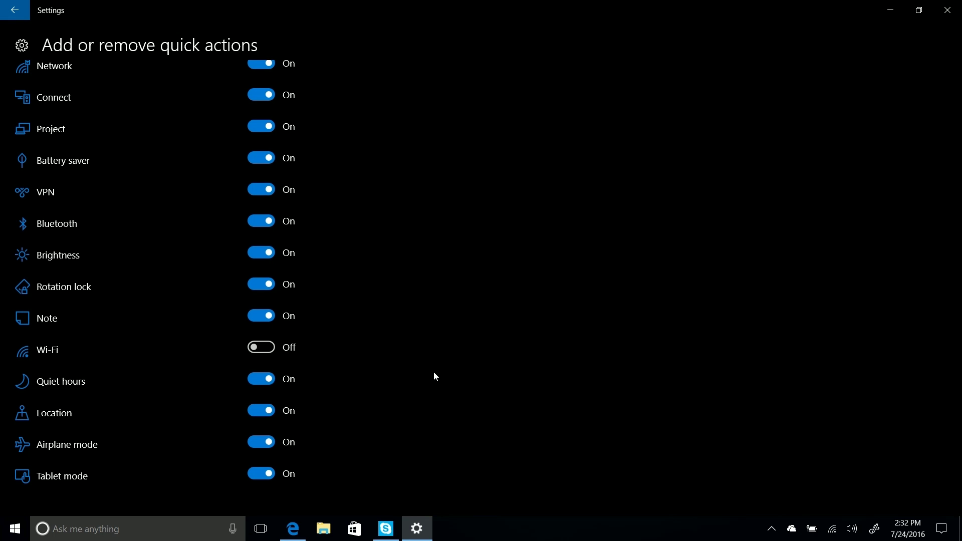
scroll(434, 371, "up", 1)
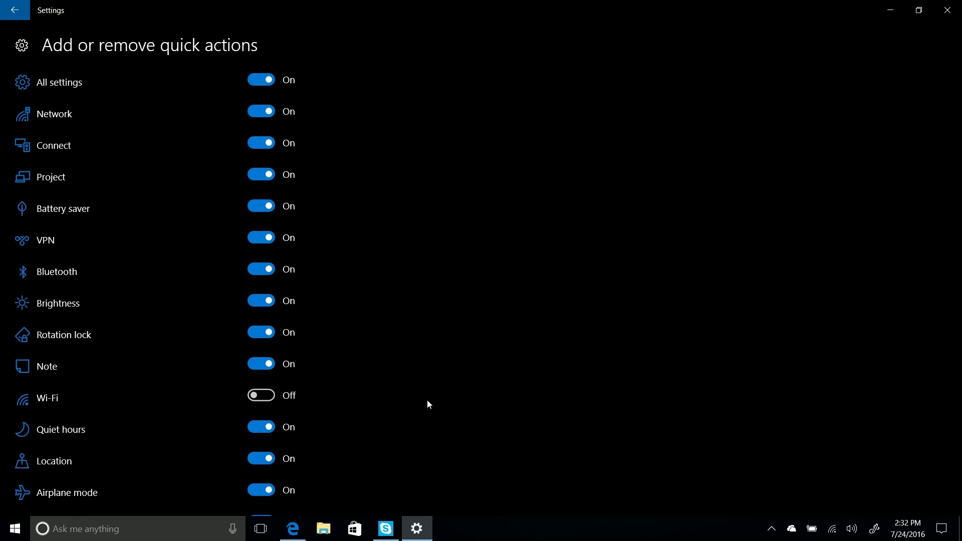
scroll(435, 380, "down", 1)
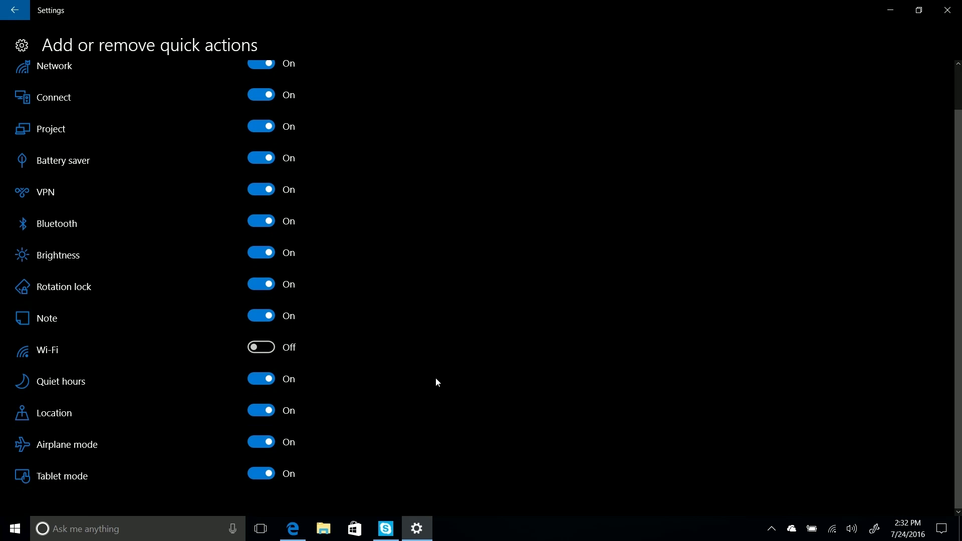
left_click(265, 348)
left_click(941, 528)
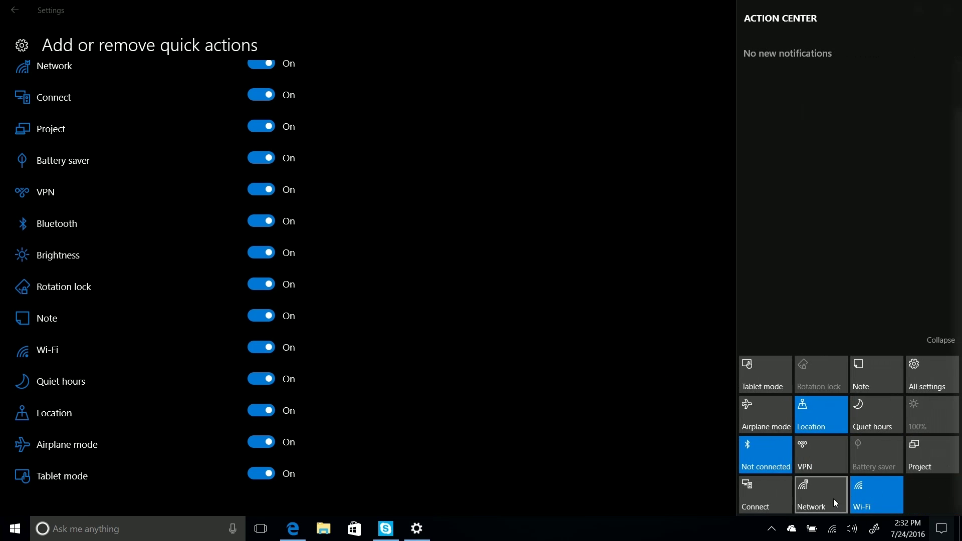
left_click(412, 338)
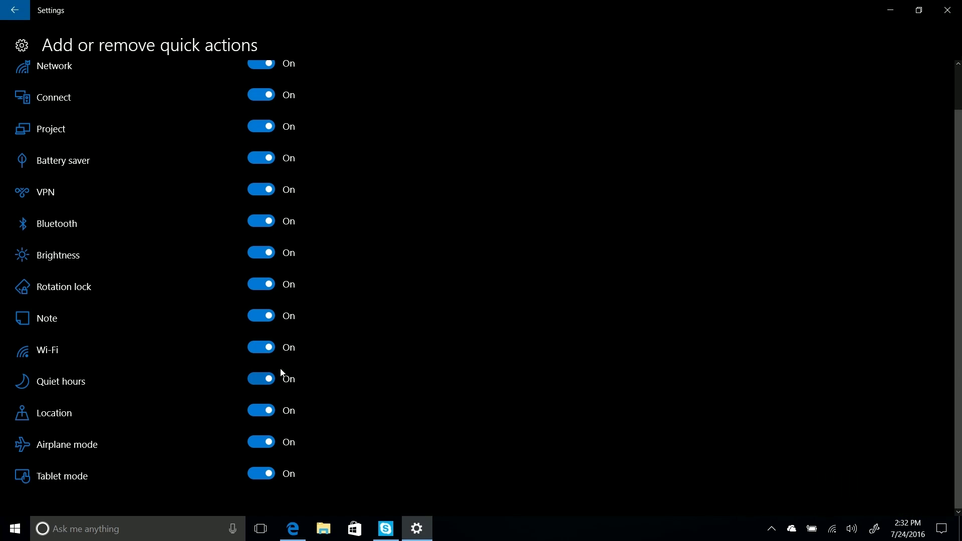
- Turn the Wi-Fi quick action back off, confirm it is gone, and return to Notifications & actions
left_click(267, 349)
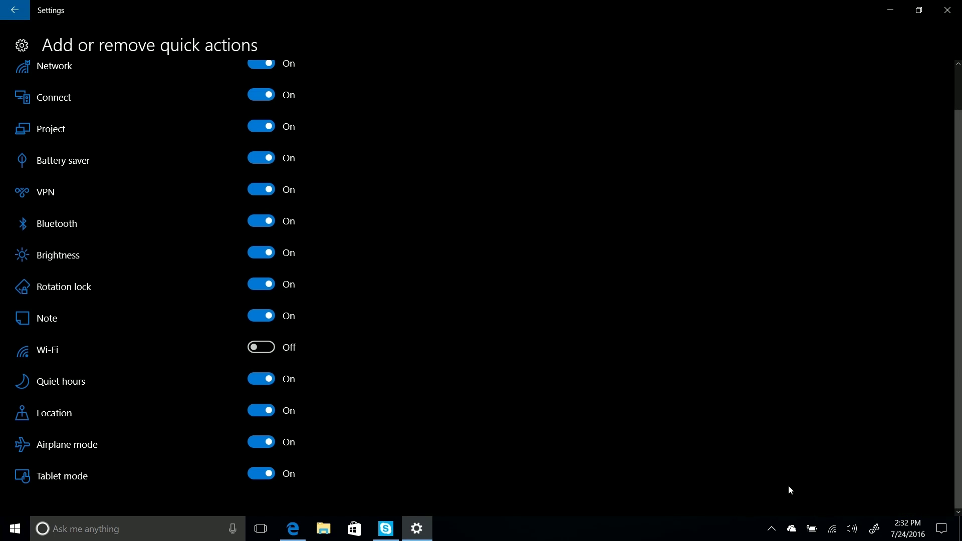
left_click(942, 528)
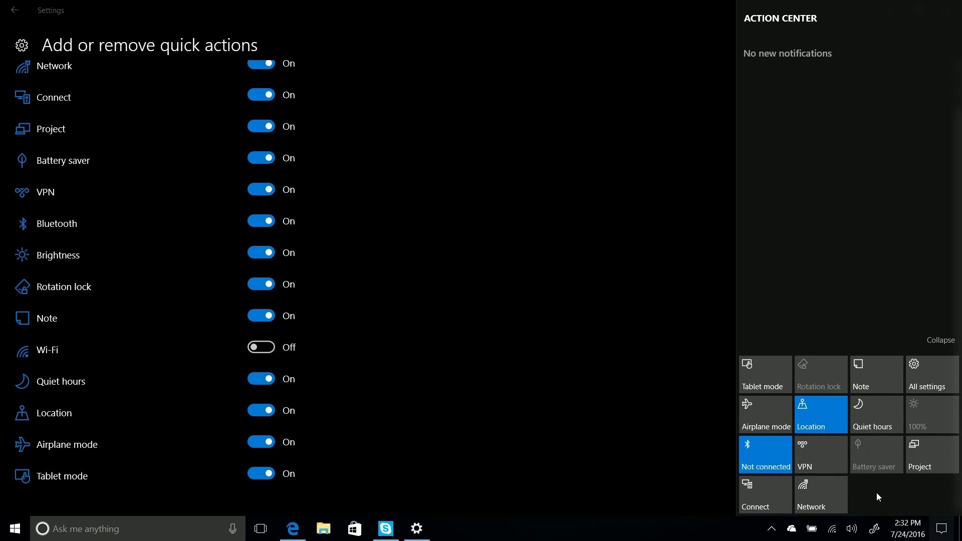
left_click(519, 337)
key("BackSpace")
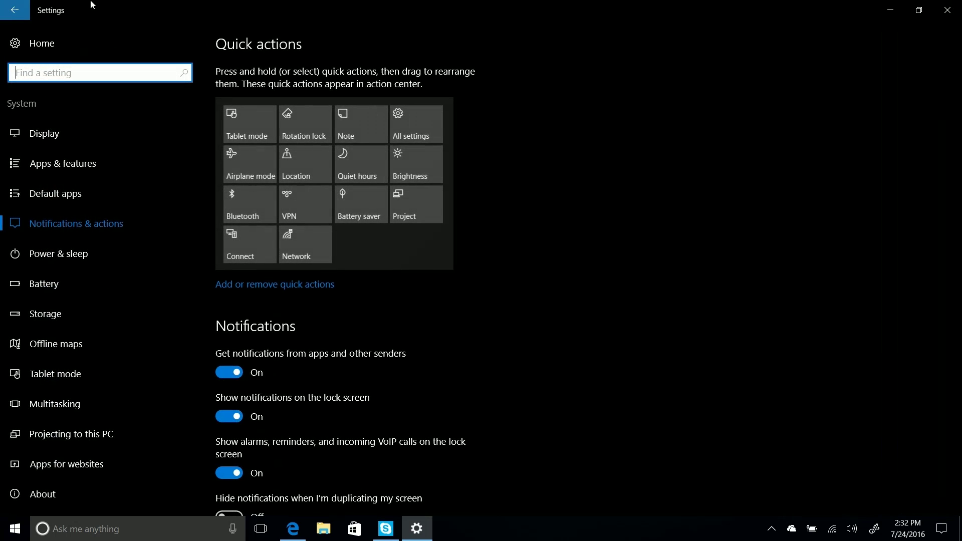
scroll(635, 298, "down", 10)
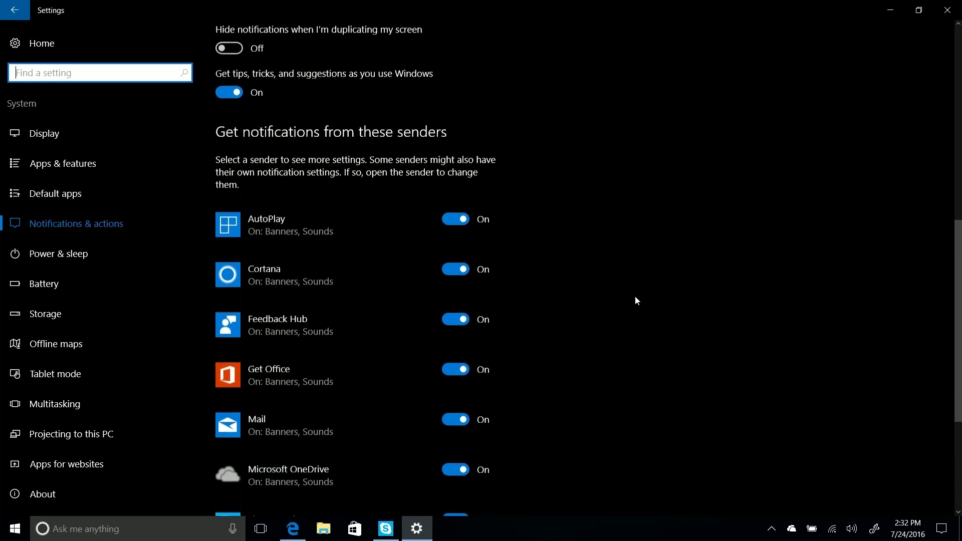
left_click(335, 279)
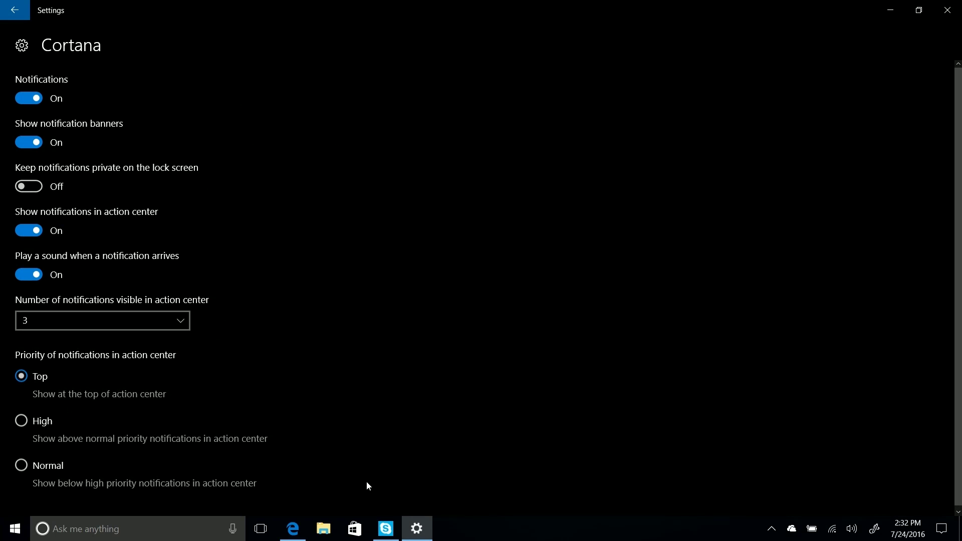
scroll(362, 453, "down", 1)
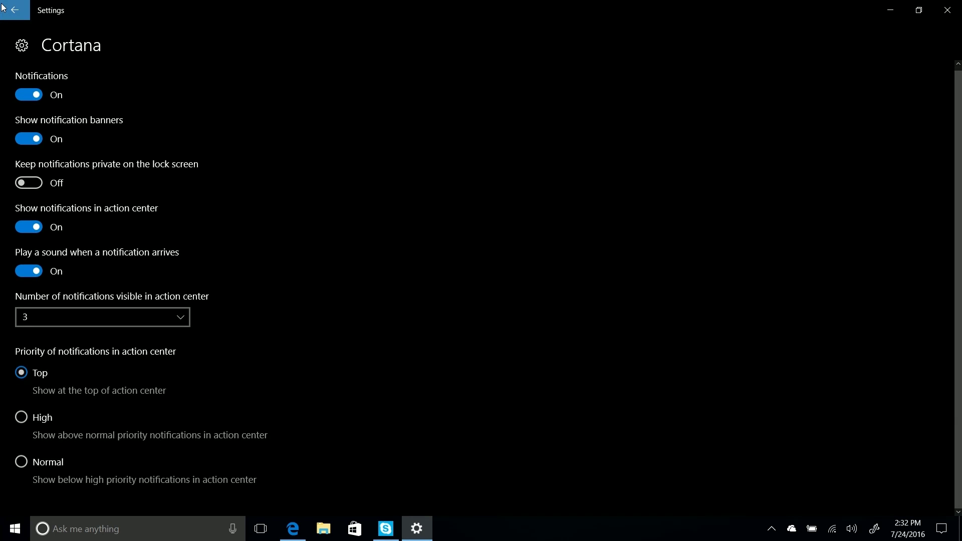
left_click(15, 10)
scroll(545, 308, "down", 10)
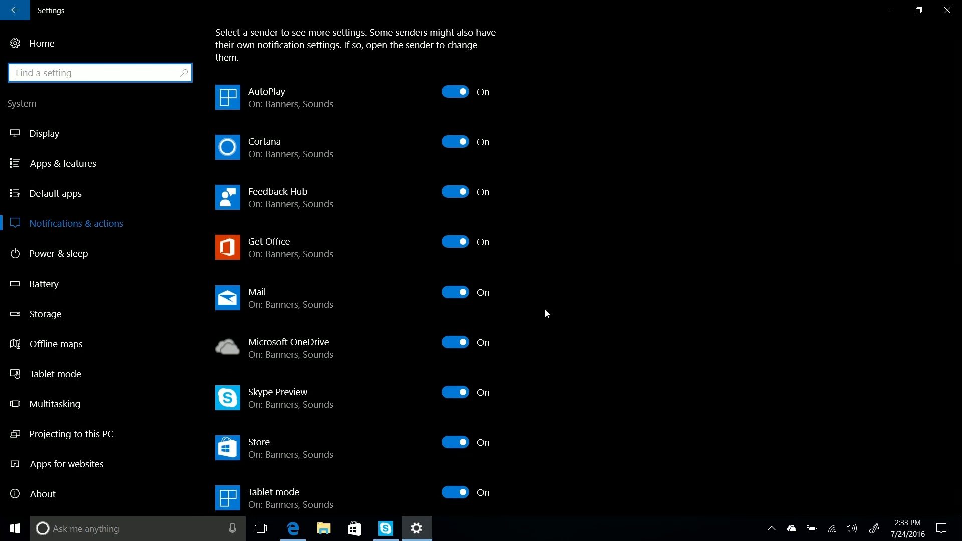
left_click(278, 312)
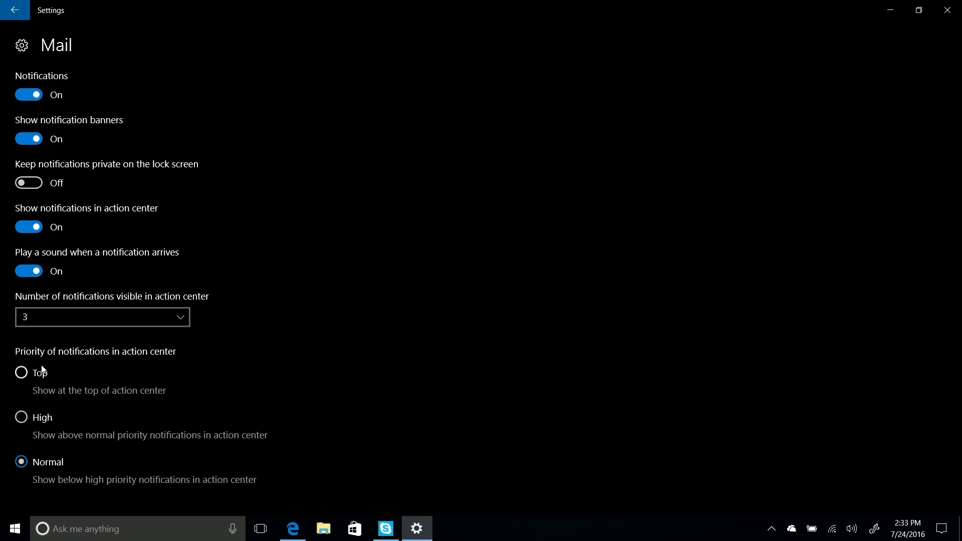
- Make Skype Preview a Top priority notification sender, replacing Cortana
left_click(7, 16)
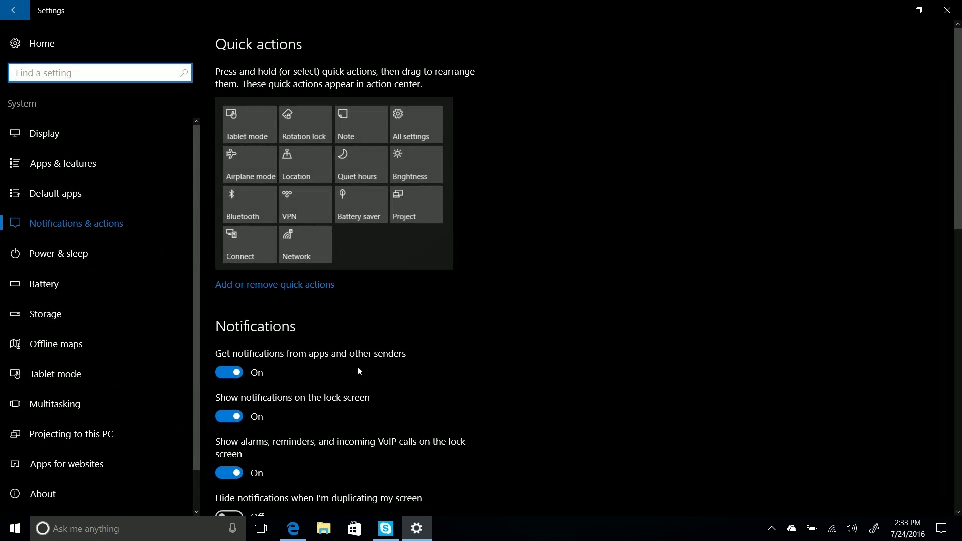
scroll(375, 350, "down", 10)
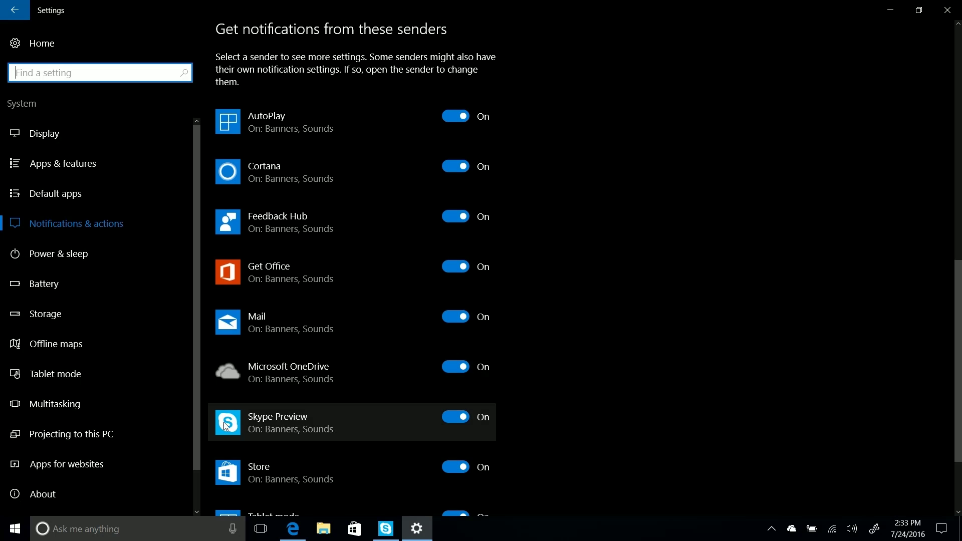
left_click(226, 426)
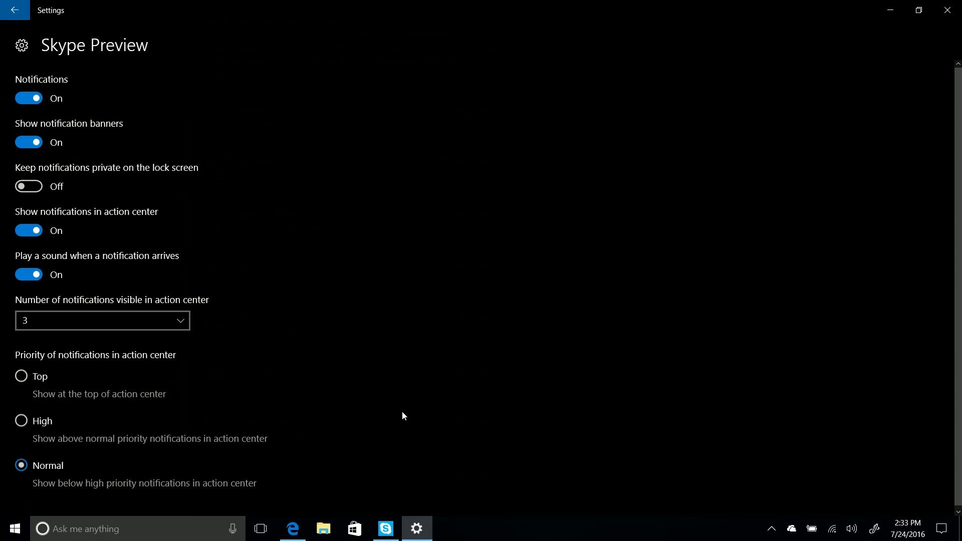
left_click(39, 374)
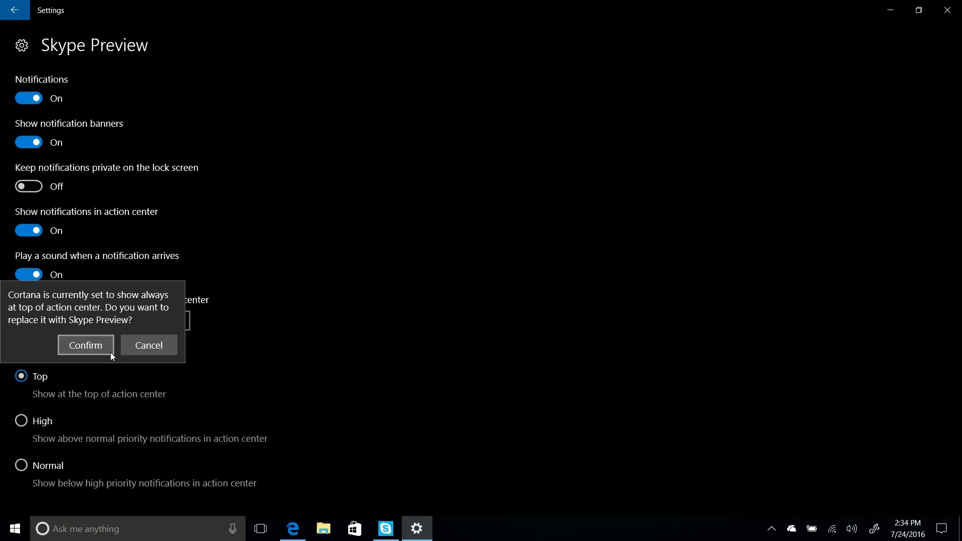
left_click(158, 342)
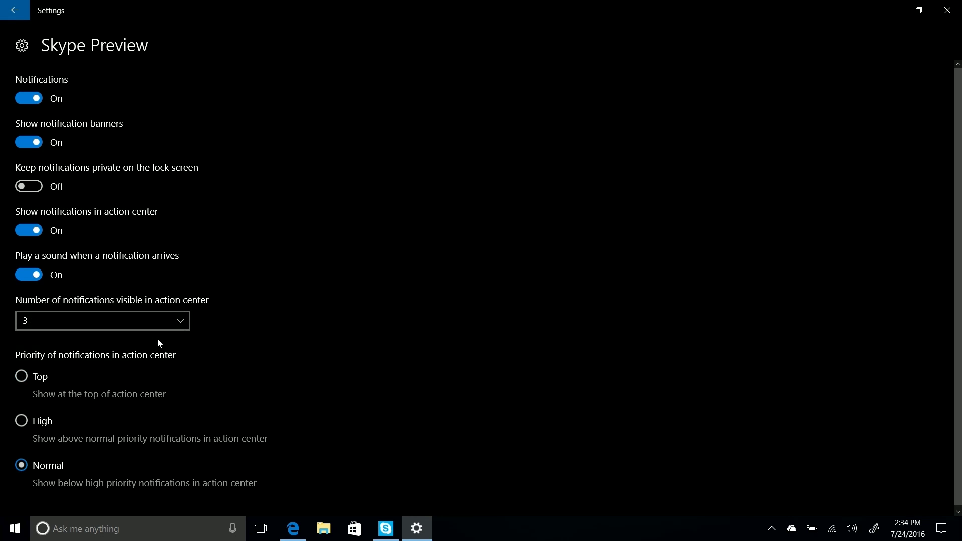
left_click(21, 376)
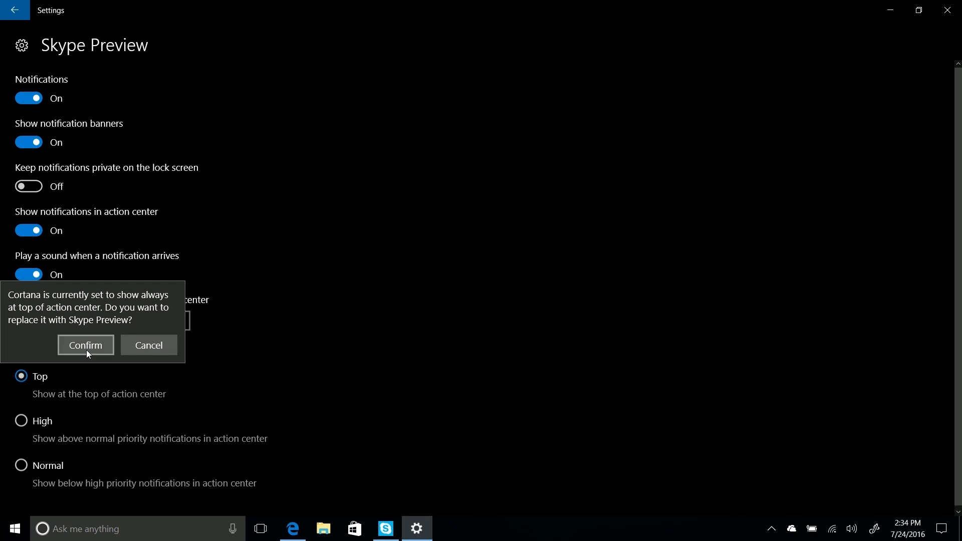
left_click(86, 348)
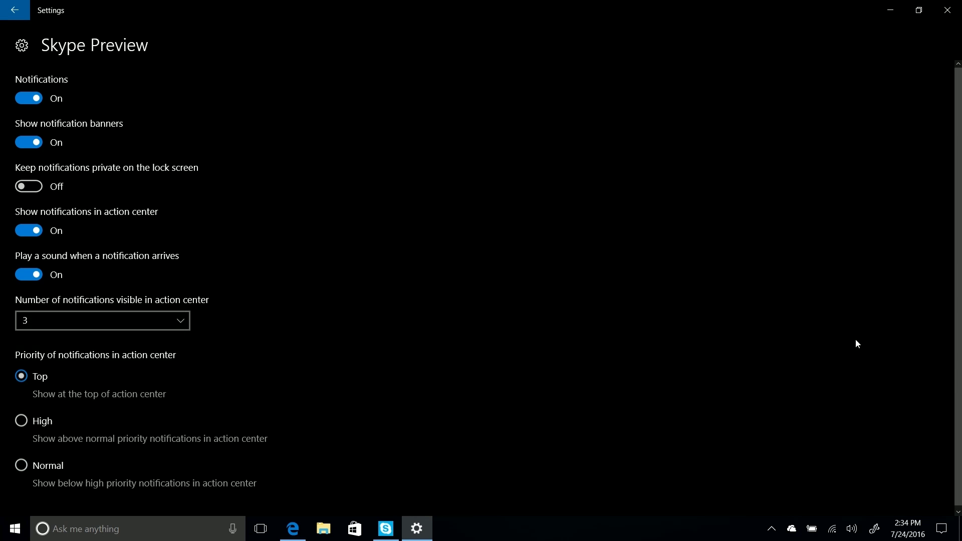
left_click(15, 10)
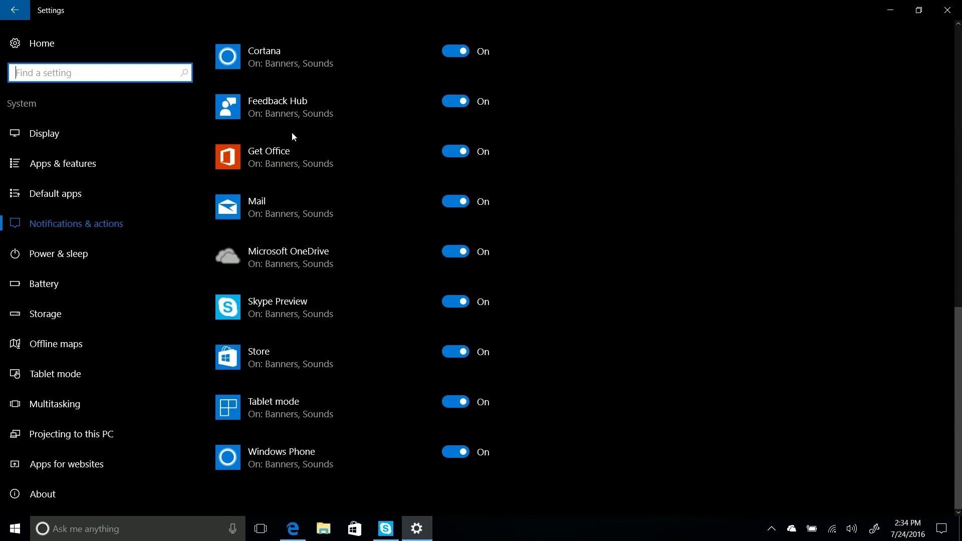
- Set Feedback Hub's notification priority to High and close Settings
left_click(263, 64)
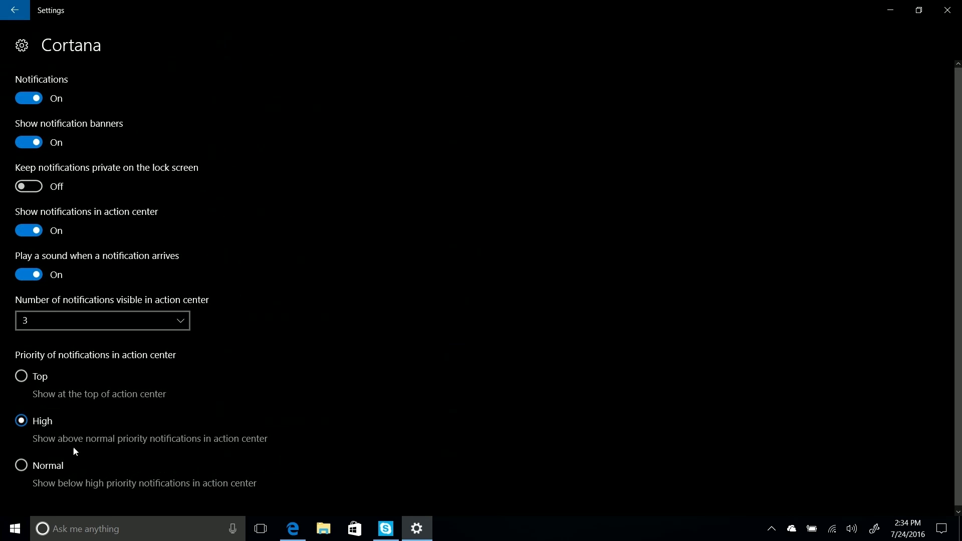
left_click(2, 4)
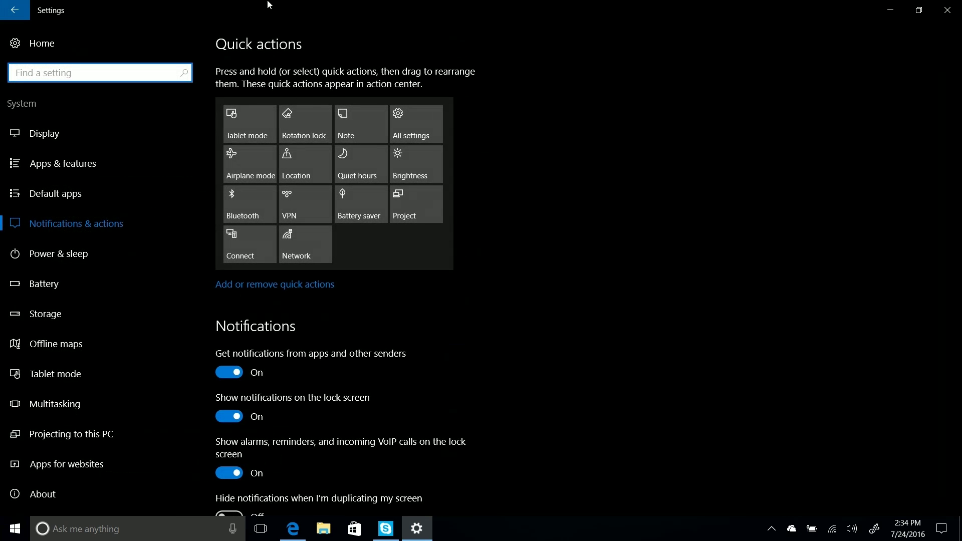
scroll(704, 299, "down", 5)
scroll(714, 268, "down", 5)
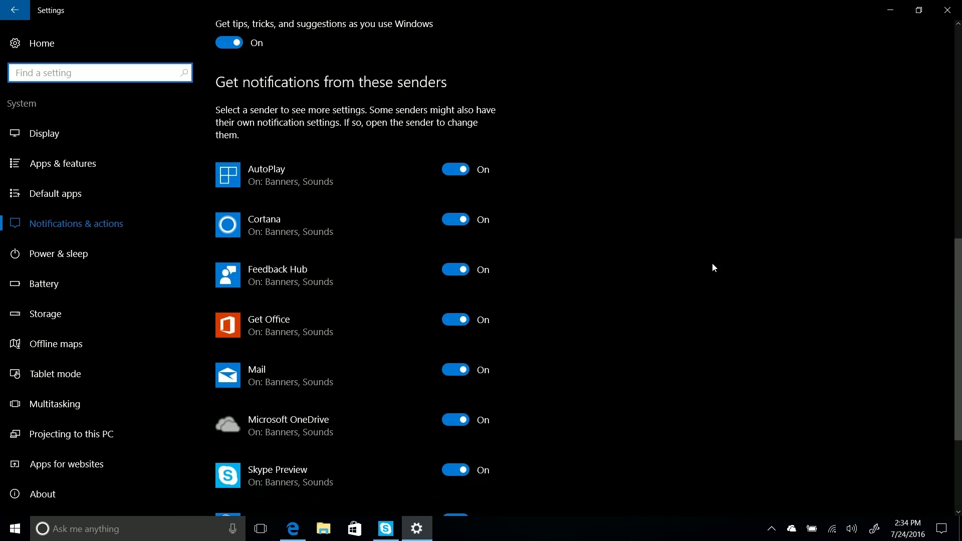
left_click(370, 265)
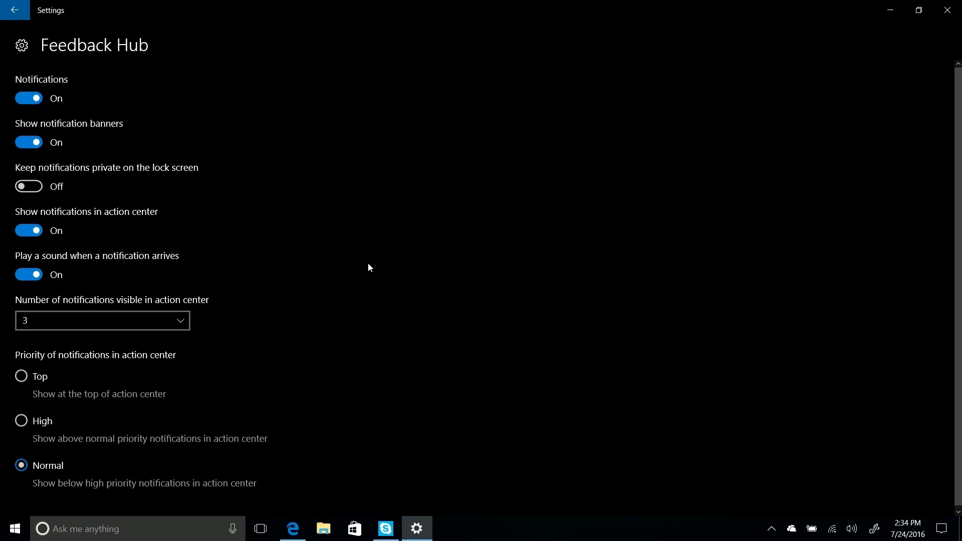
left_click(22, 421)
left_click(15, 10)
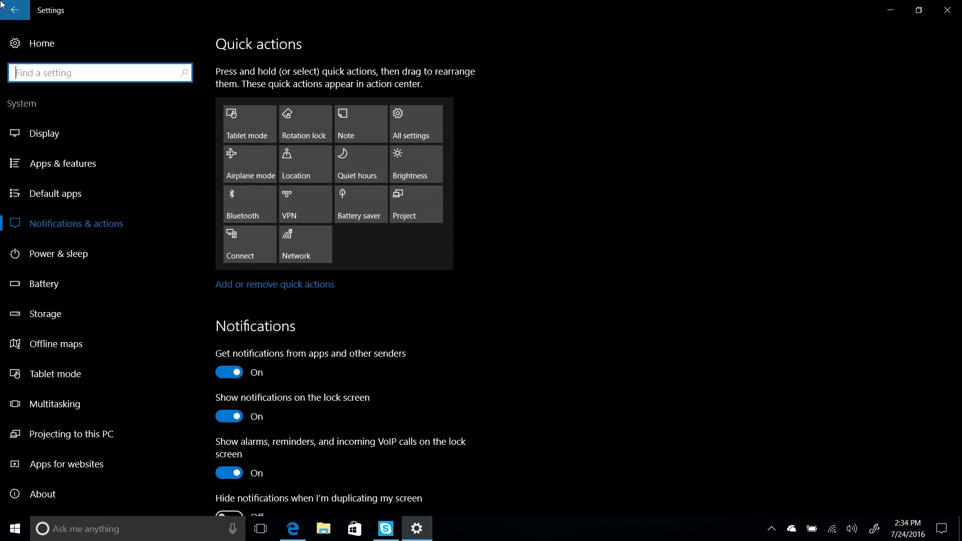
scroll(822, 290, "down", 10)
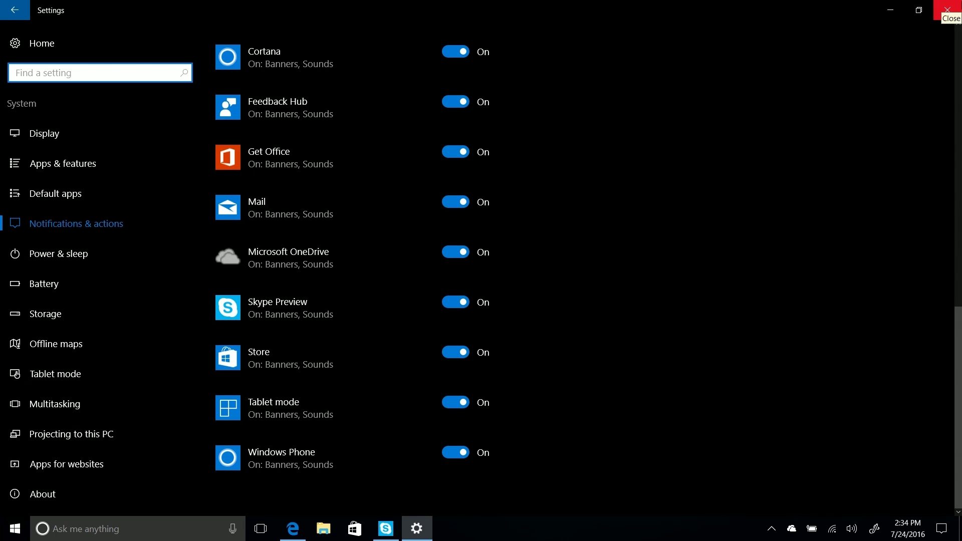
left_click(946, 9)
- Step through the Amazon Assistant tour in Edge, then show the installed Extensions list
left_click(285, 539)
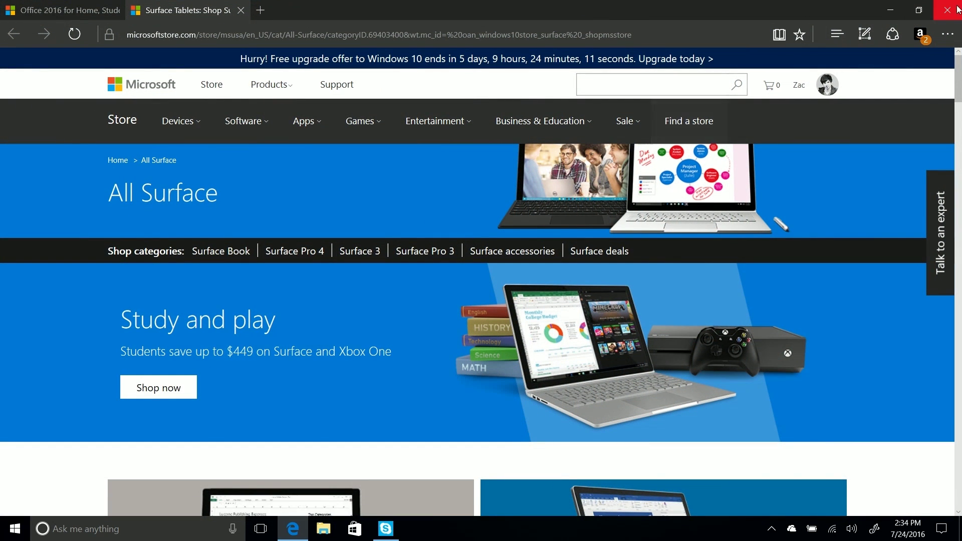
left_click(918, 35)
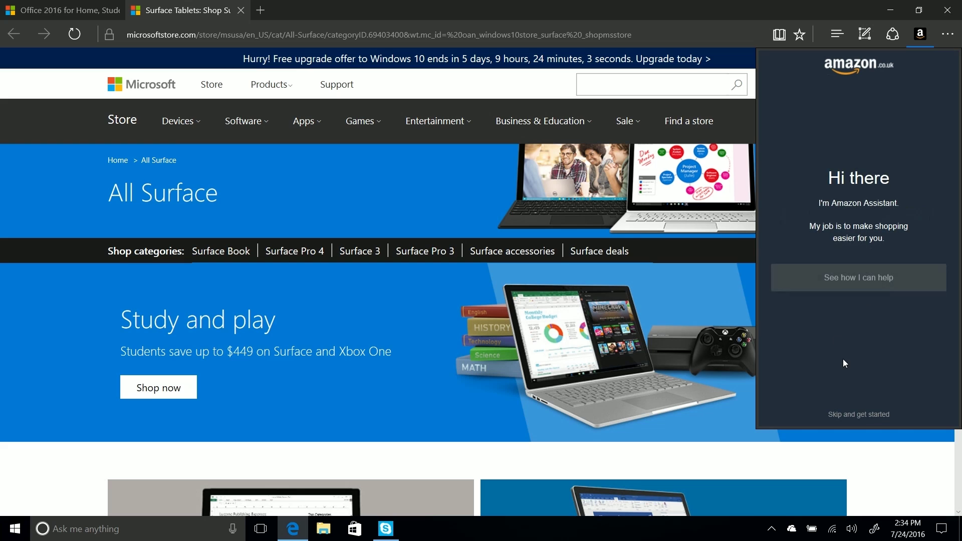
left_click(863, 275)
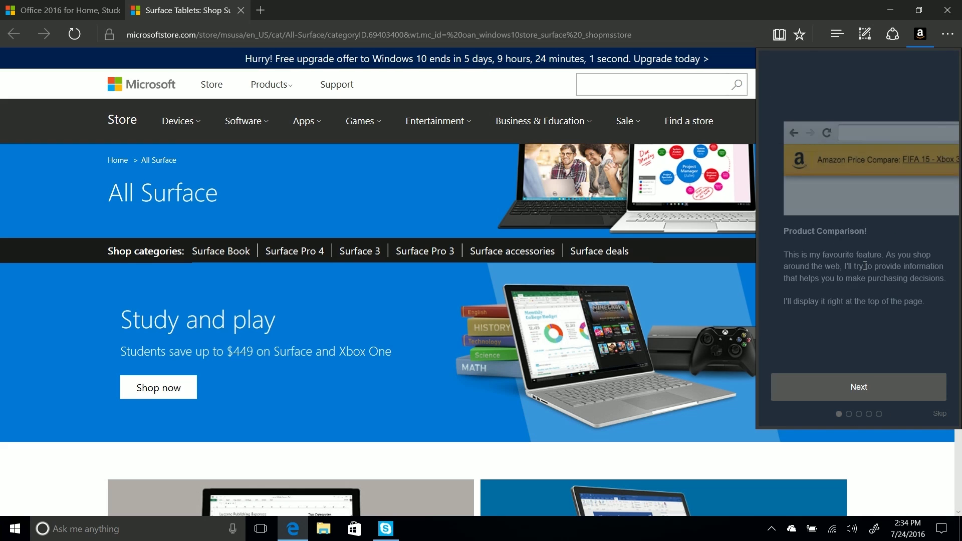
left_click(842, 393)
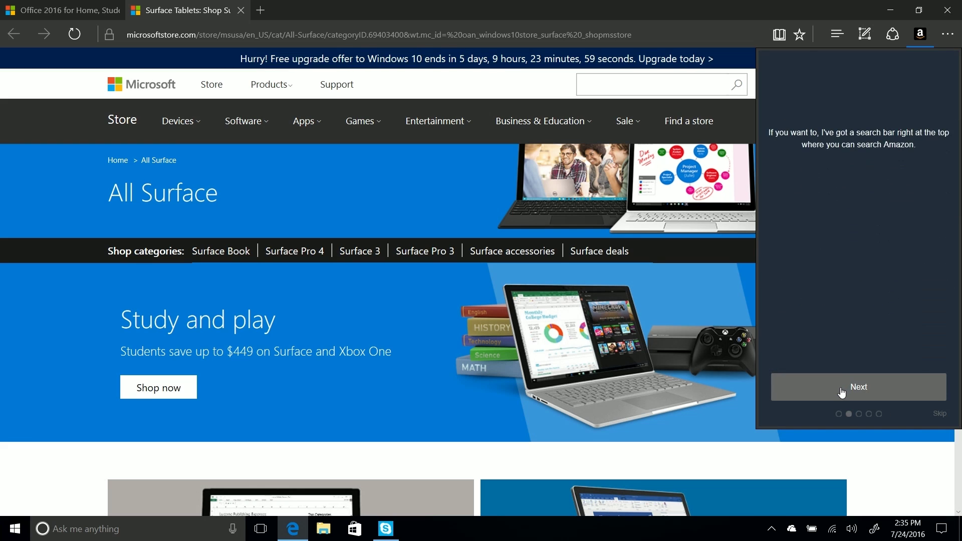
left_click(841, 392)
left_click(842, 392)
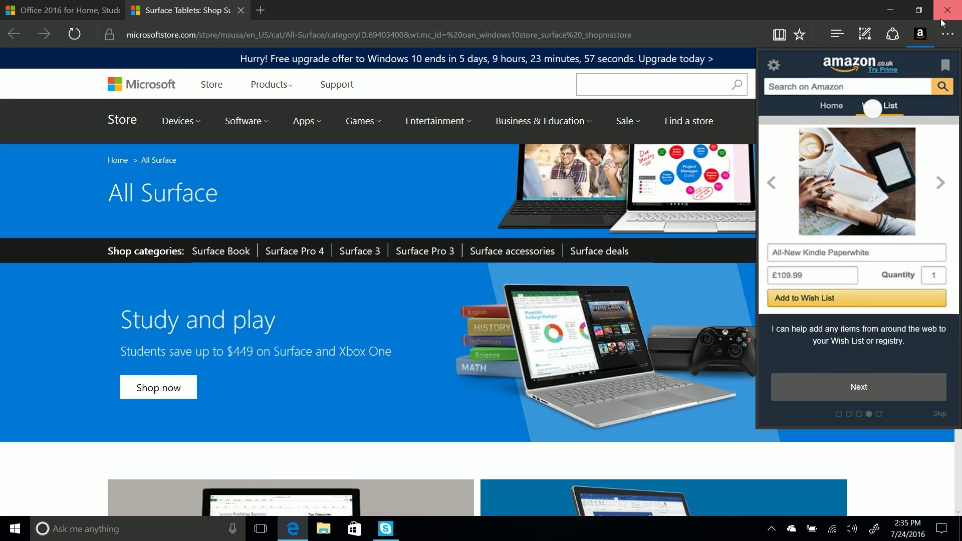
left_click(956, 45)
left_click(955, 45)
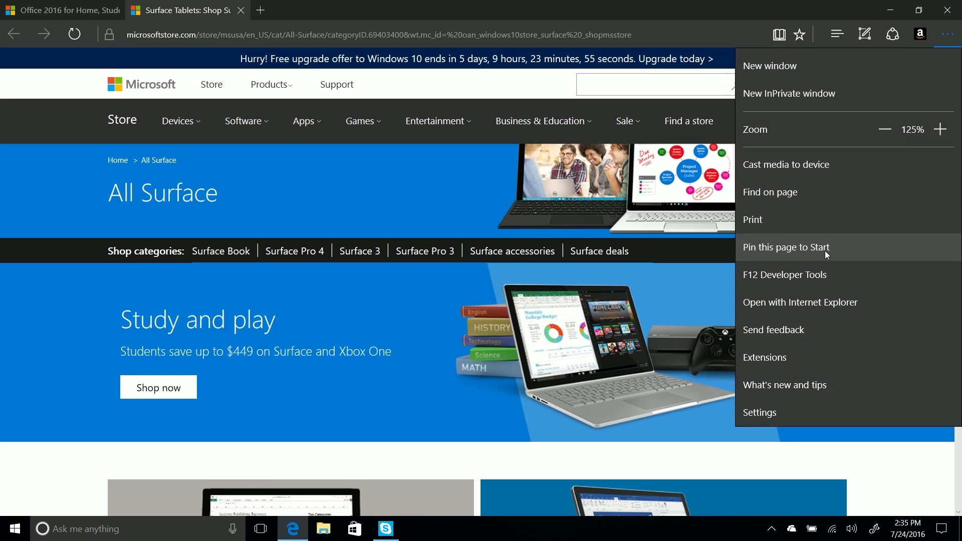
left_click(800, 358)
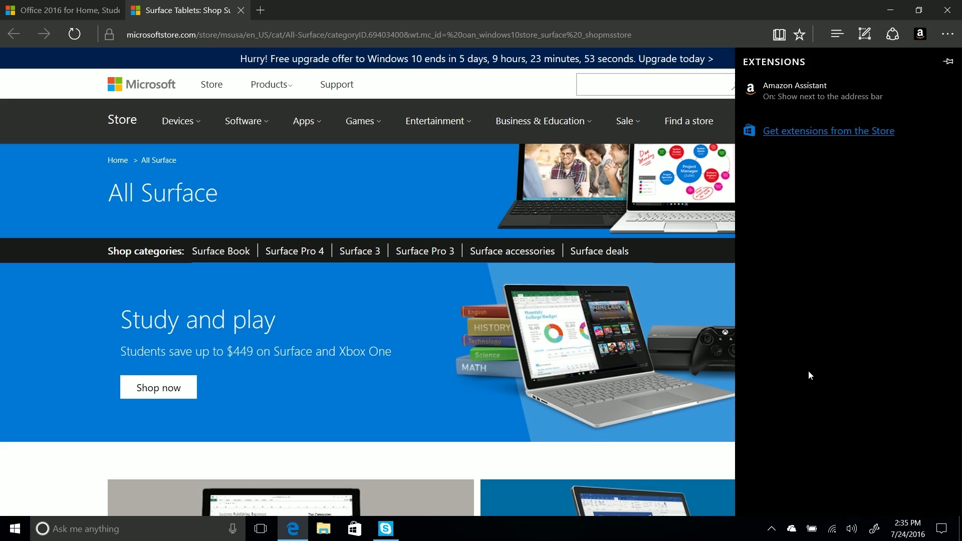
- Install the free Pin It Button extension from the Store and launch it
left_click(834, 131)
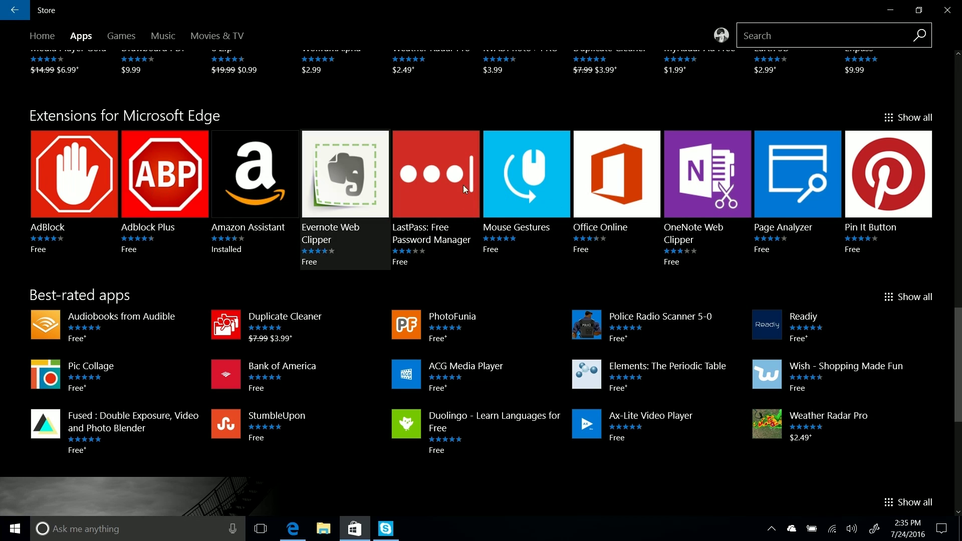
left_click(885, 182)
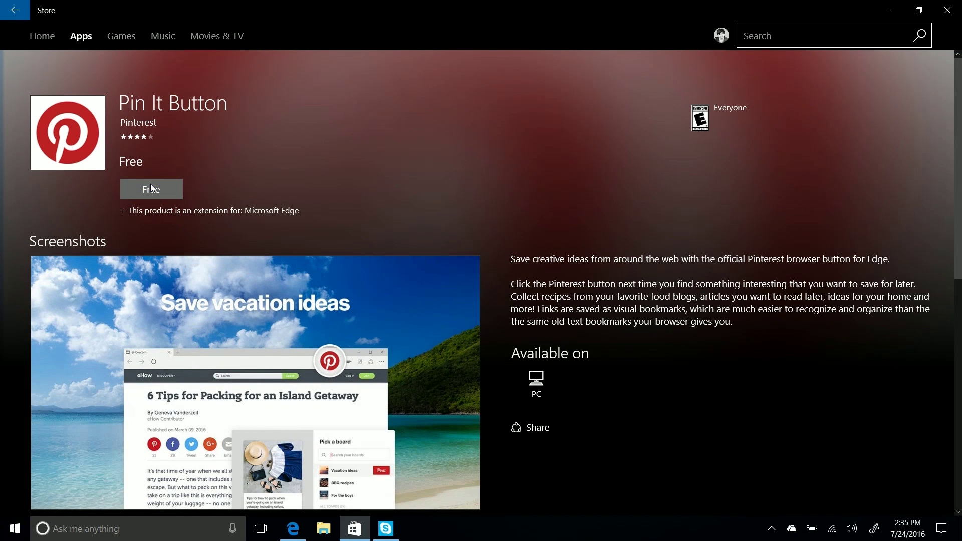
left_click(151, 188)
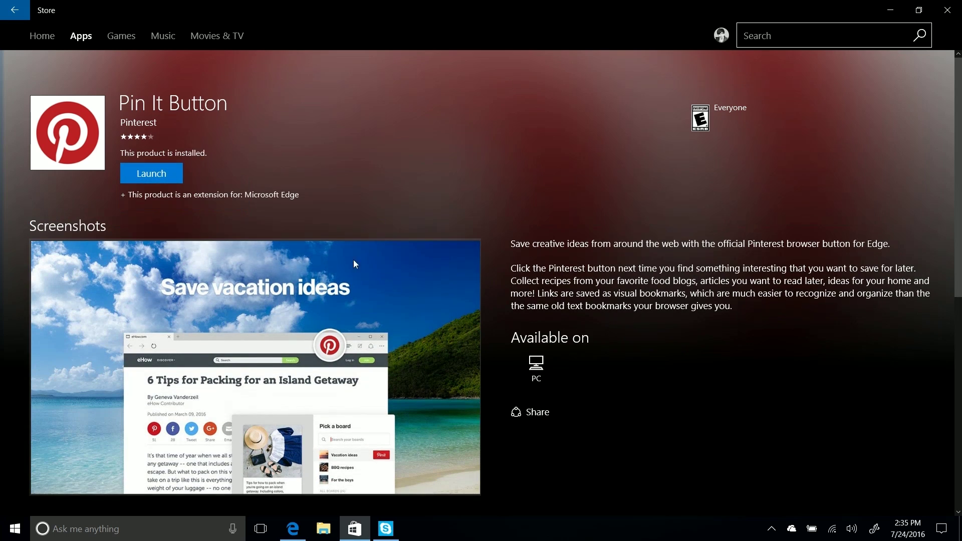
left_click(154, 173)
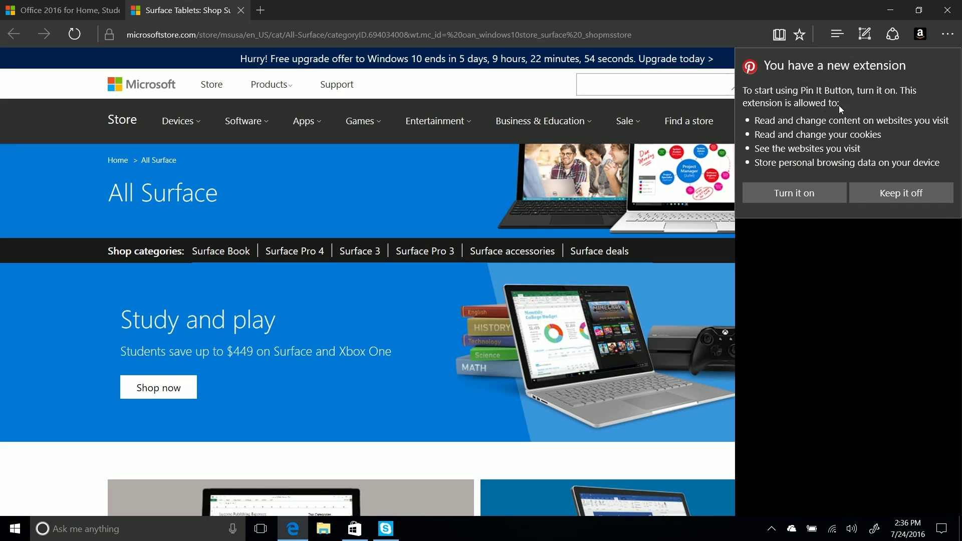
- Turn on Pin It Button and toggle its address-bar button on and back off
left_click(808, 195)
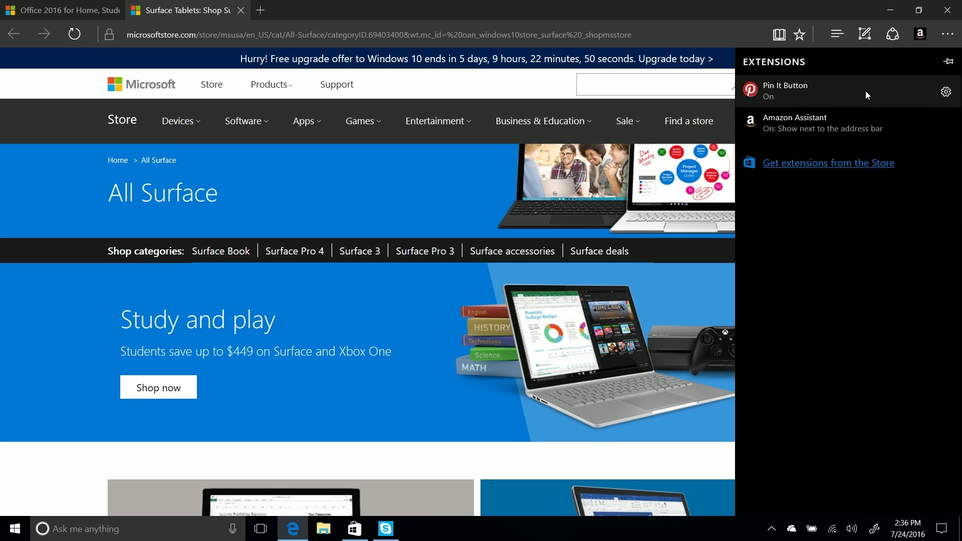
left_click(945, 92)
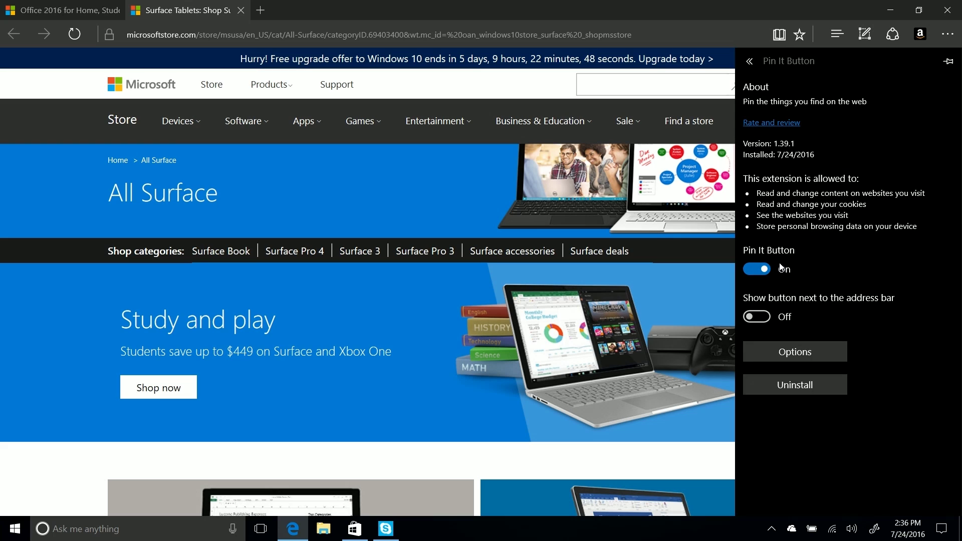
left_click(768, 320)
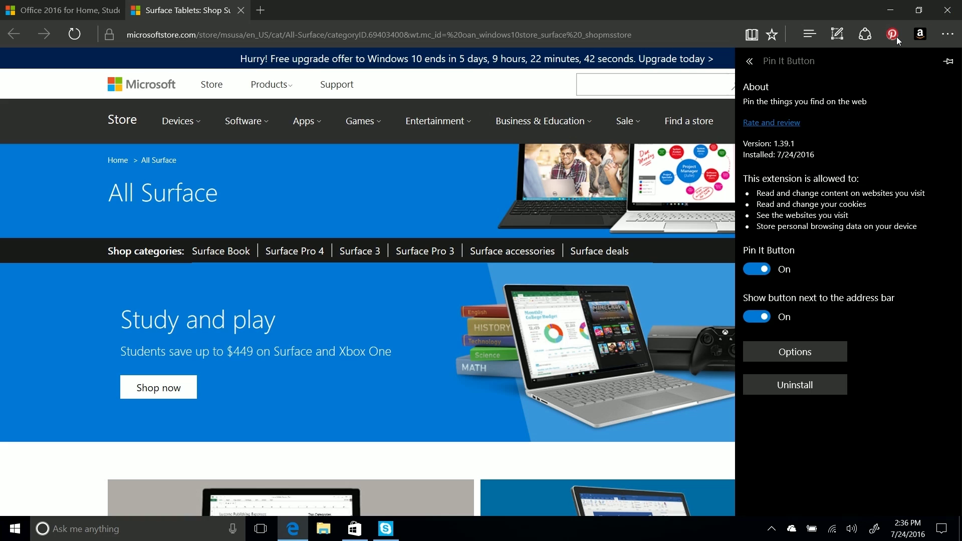
left_click(757, 317)
- Check Hide hovering Pin It buttons in the extension's options, then close the options window
left_click(770, 353)
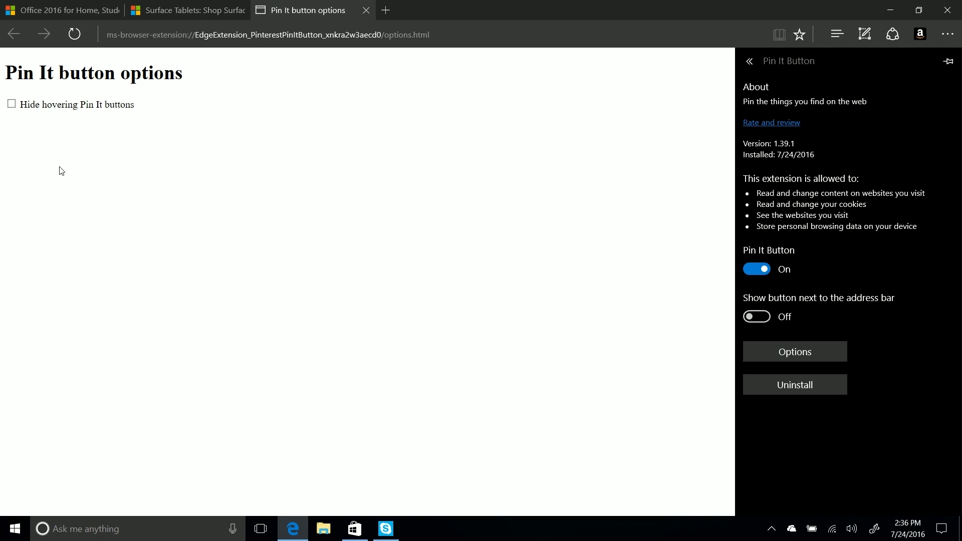
left_click(62, 171)
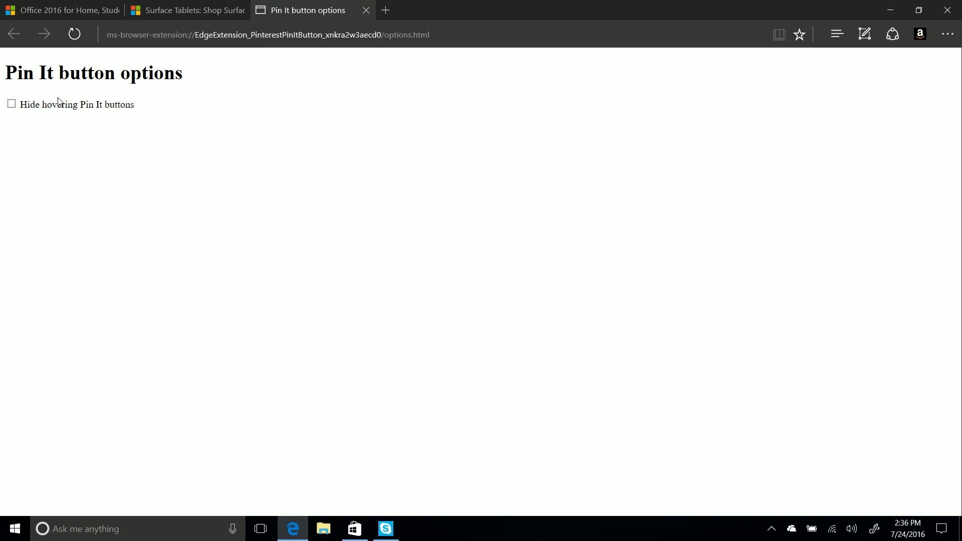
left_click(16, 105)
left_click(366, 10)
left_click(948, 35)
left_click(947, 35)
left_click(957, 13)
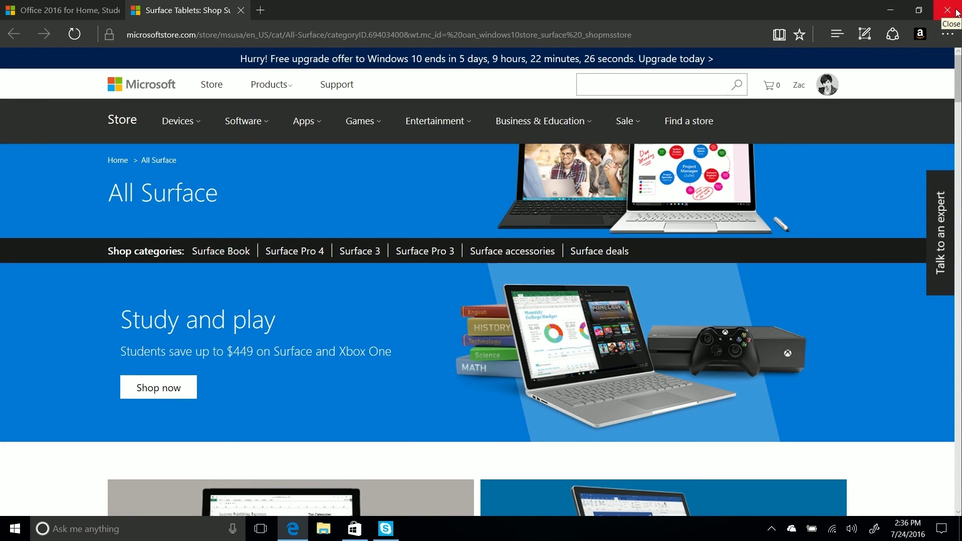
- Close Edge and the Store, then bring Edge back up on the Surface store page
left_click(15, 528)
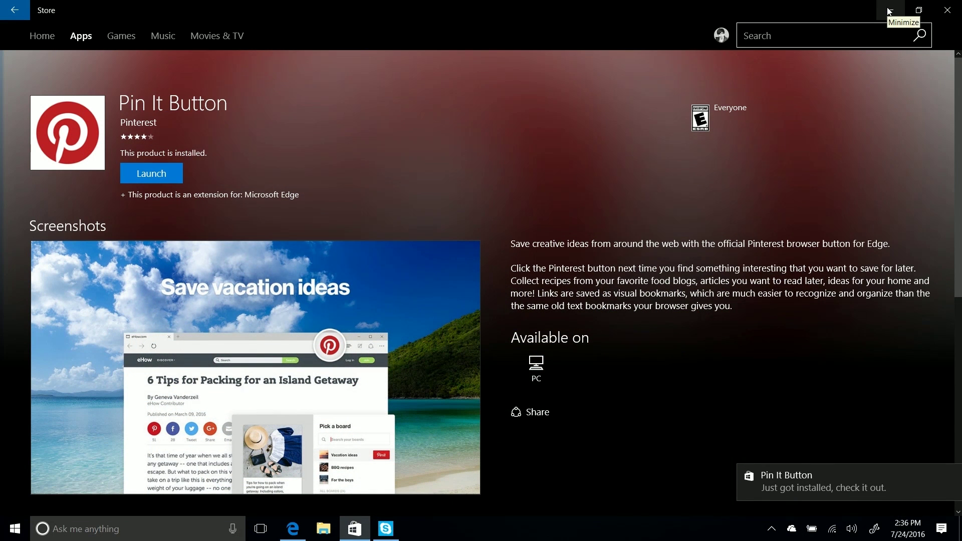
left_click(947, 10)
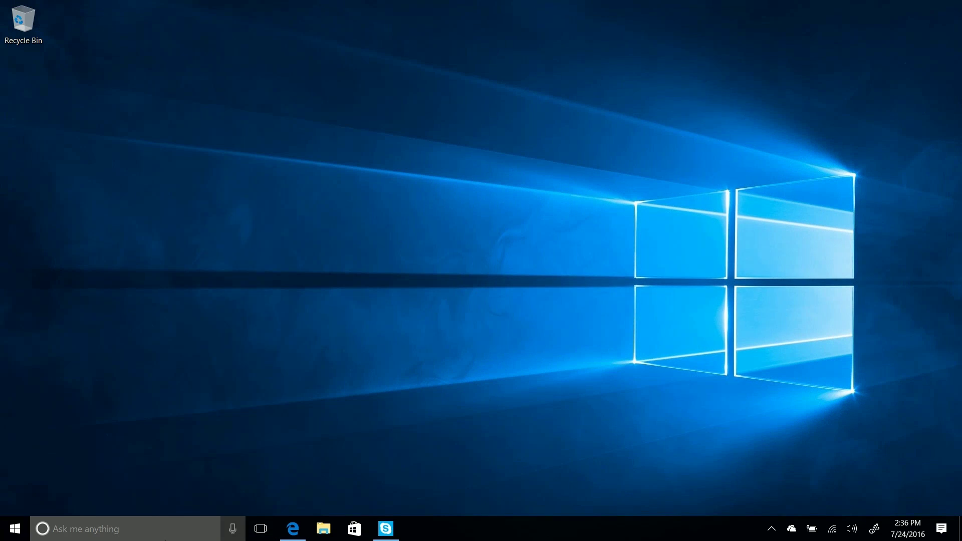
left_click(15, 528)
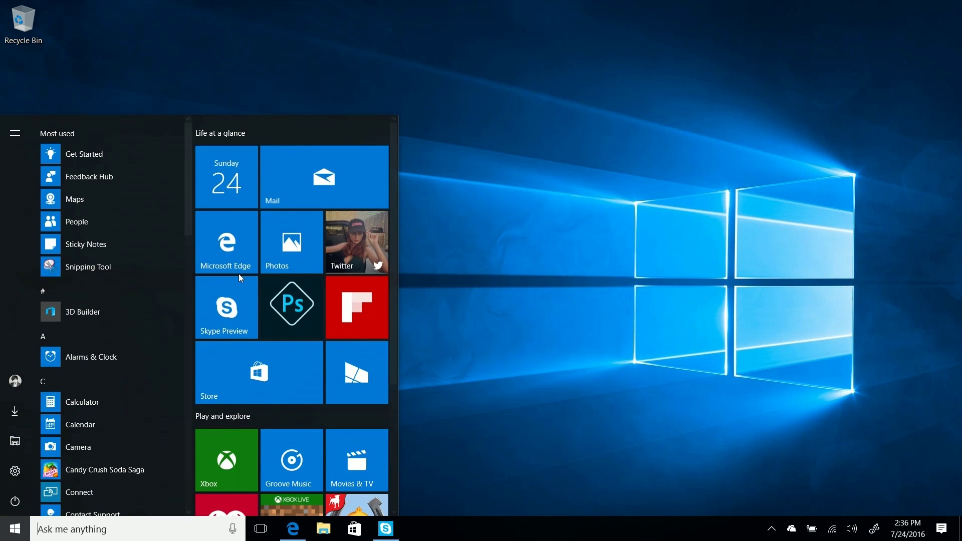
left_click(581, 186)
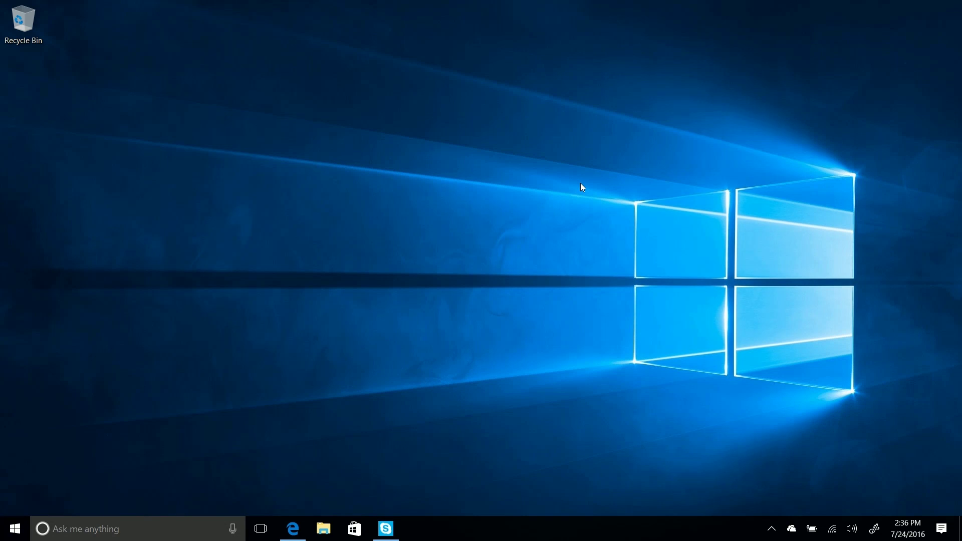
left_click(292, 529)
- Go to web.skype.com in Edge and sign in with the listed Microsoft account
left_click(375, 33)
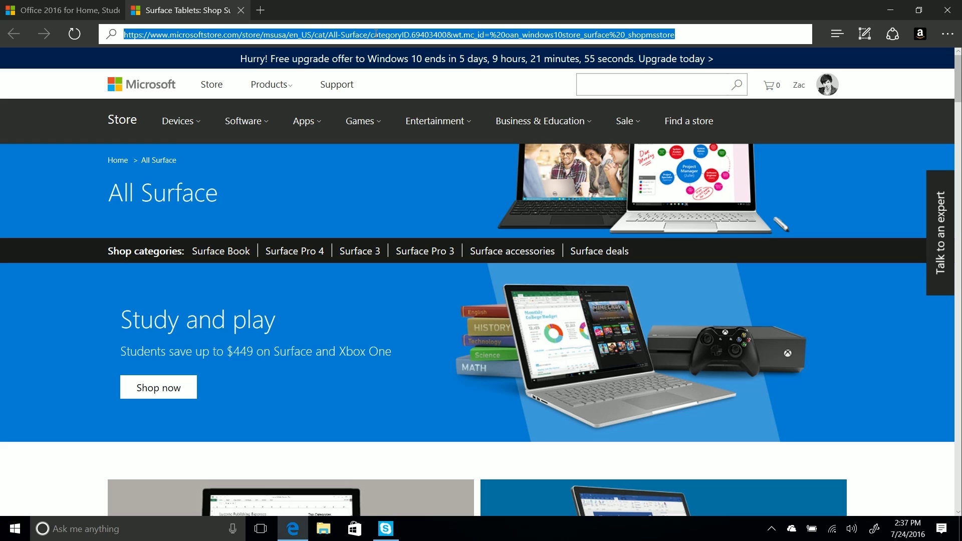
type("web")
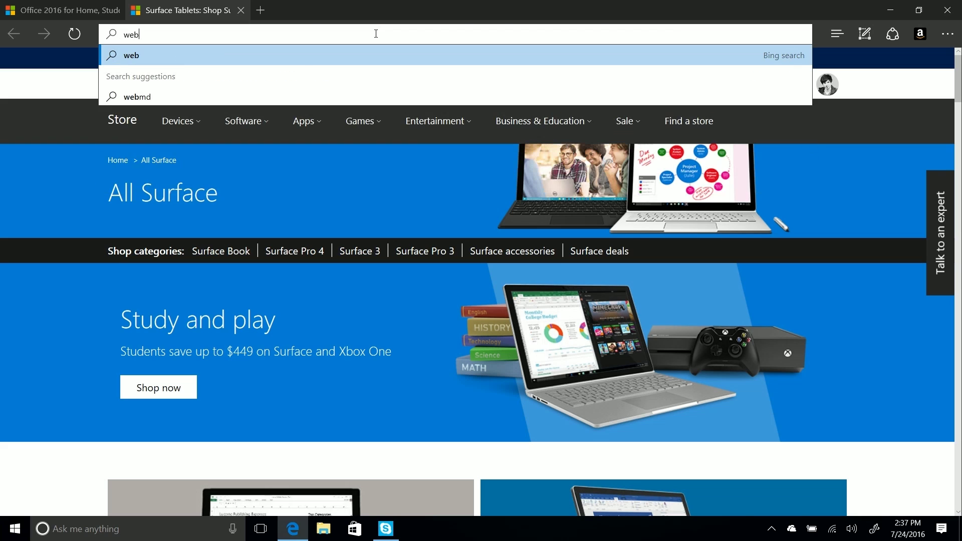
type(".skype.vo")
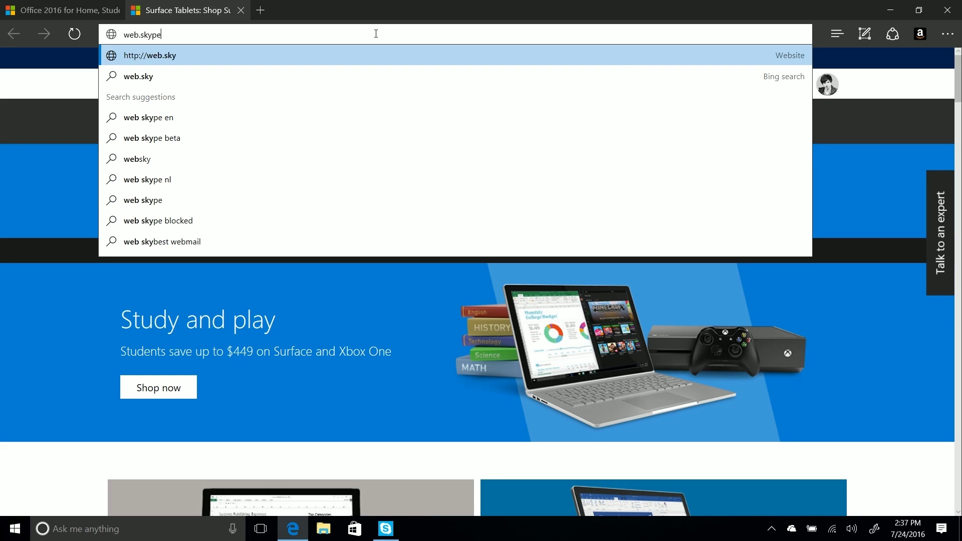
key("BackSpace")
key("BackSpace")
type("col")
key("BackSpace")
type("m")
key("Return")
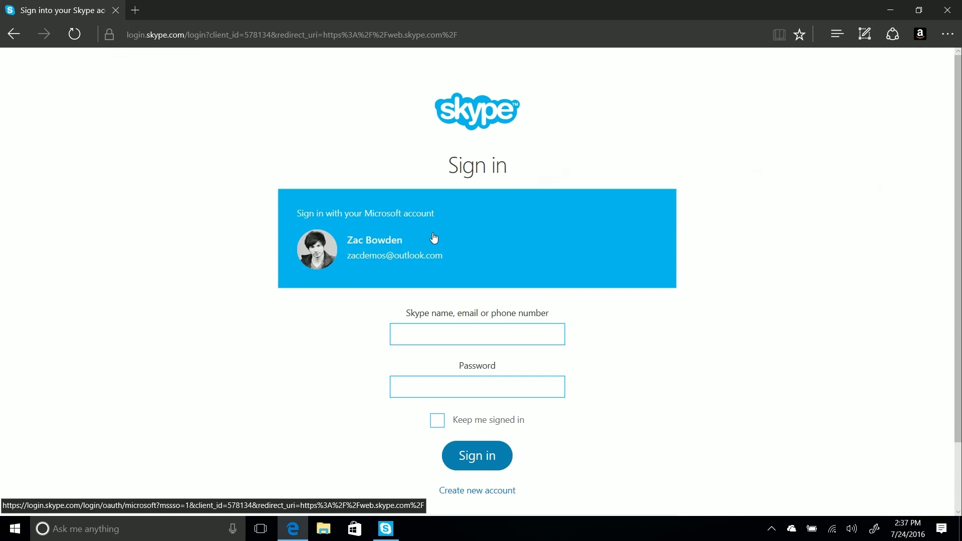
left_click(431, 236)
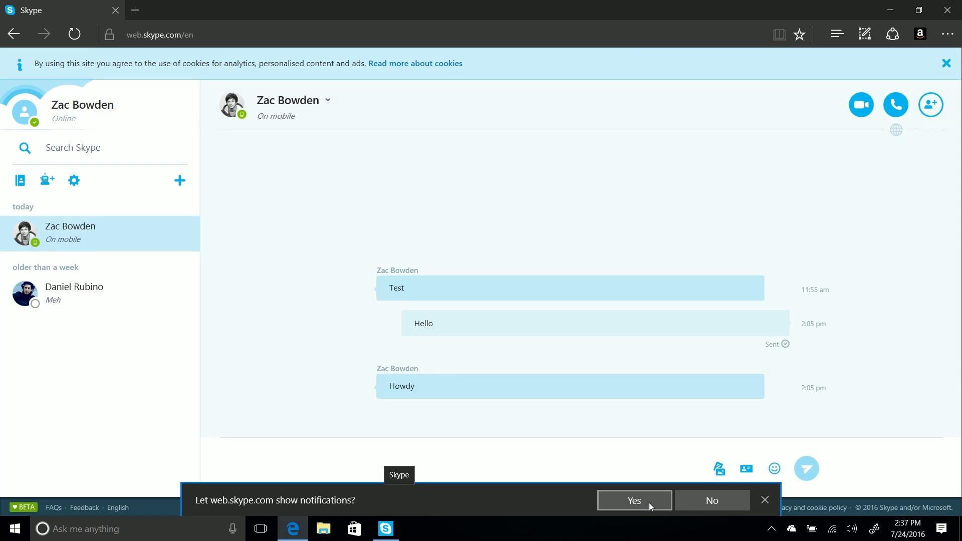
- Allow Skype for Web notifications, then try the page in Internet Explorer and close it
left_click(648, 503)
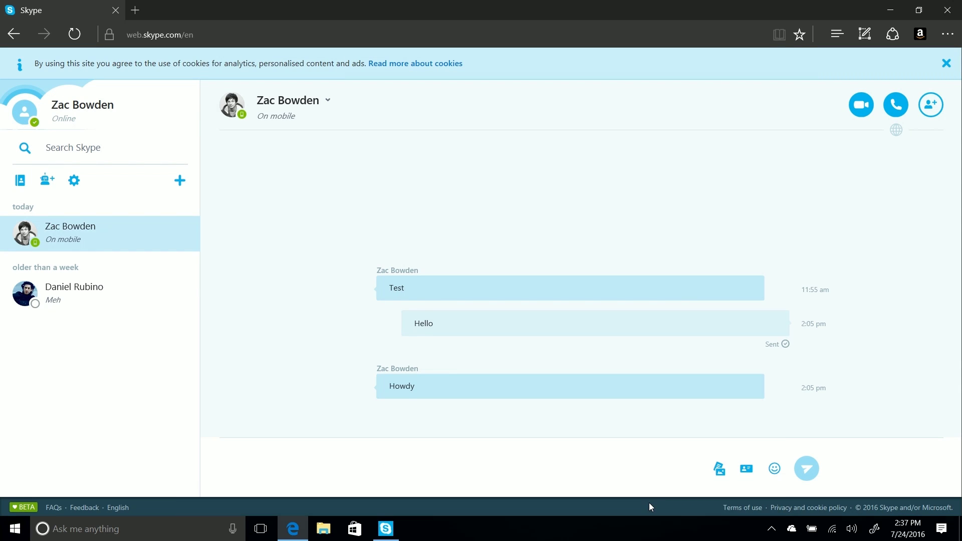
left_click(948, 34)
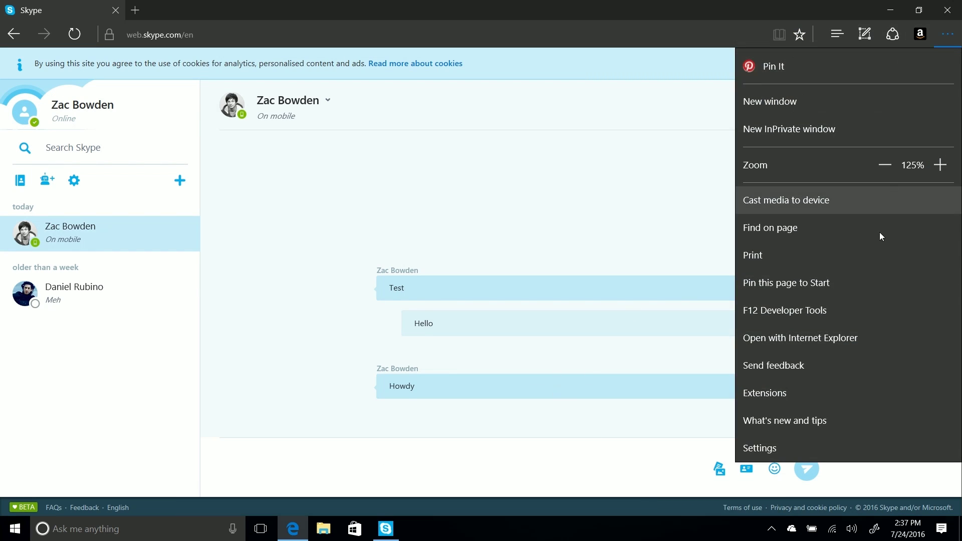
left_click(873, 328)
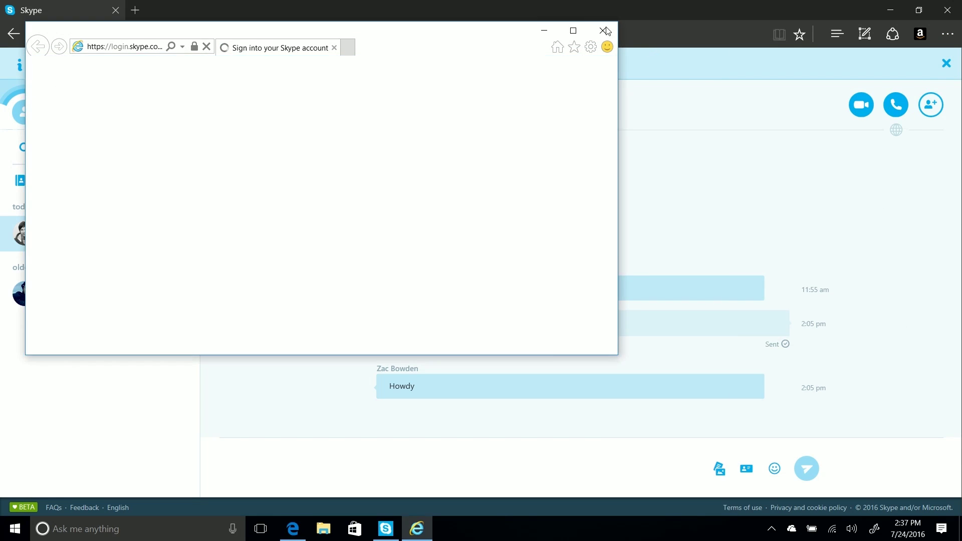
left_click(604, 30)
- Check Edge's advanced settings for notification permissions, showing web.skype.com allowed, then close the panel
left_click(947, 34)
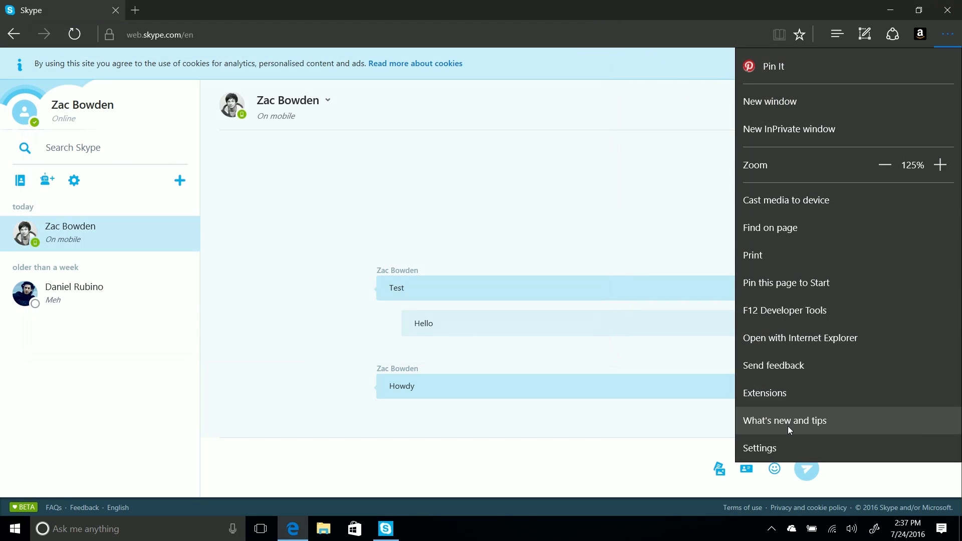
left_click(785, 446)
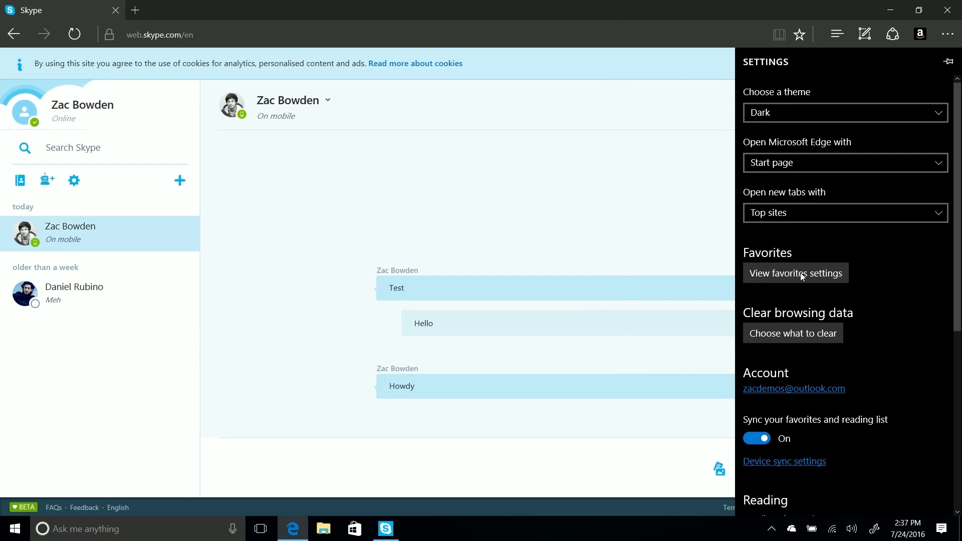
scroll(824, 395, "down", 6)
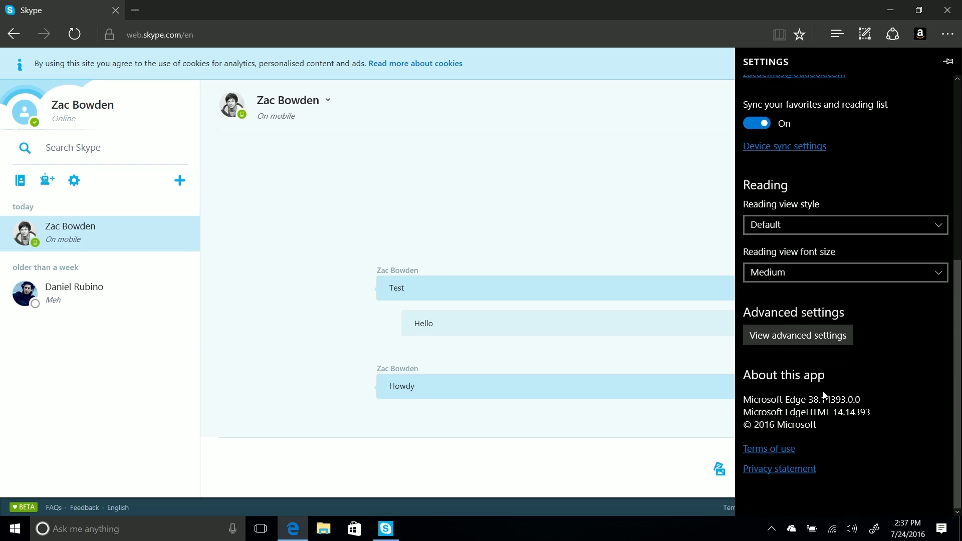
left_click(782, 335)
scroll(855, 260, "down", 1)
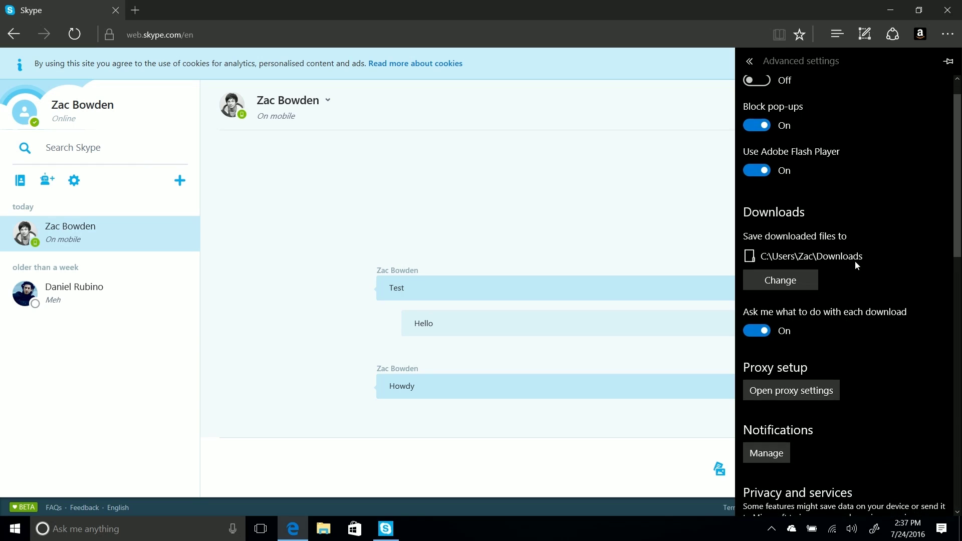
left_click(784, 450)
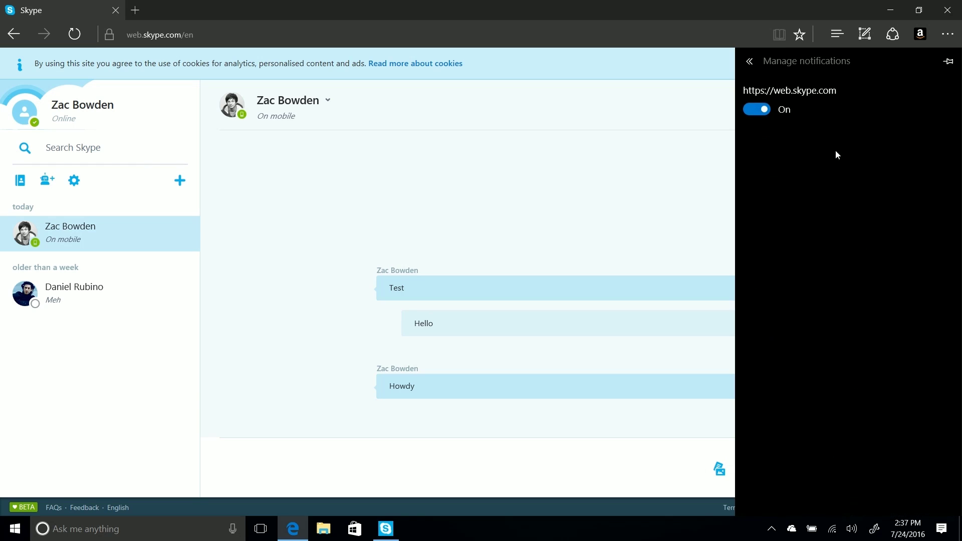
left_click(625, 304)
- Minimize the browser and dismiss the Pin It Button Store notification in Action Center
left_click(895, 9)
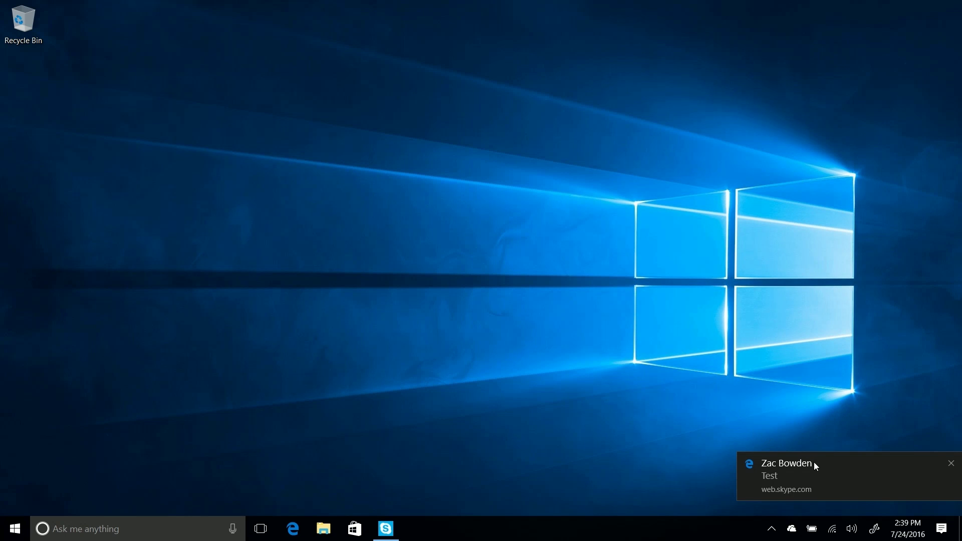
left_click(941, 528)
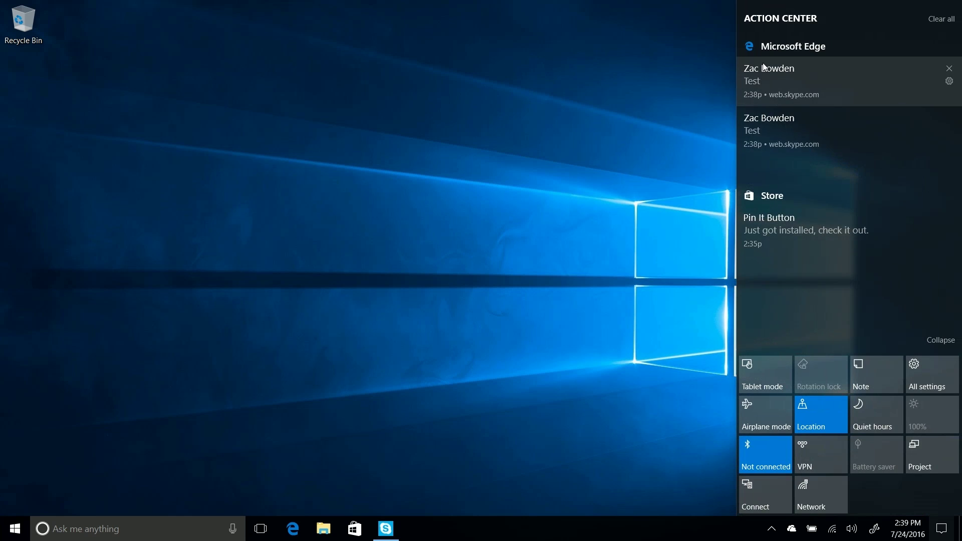
left_click_drag(754, 202, 947, 236)
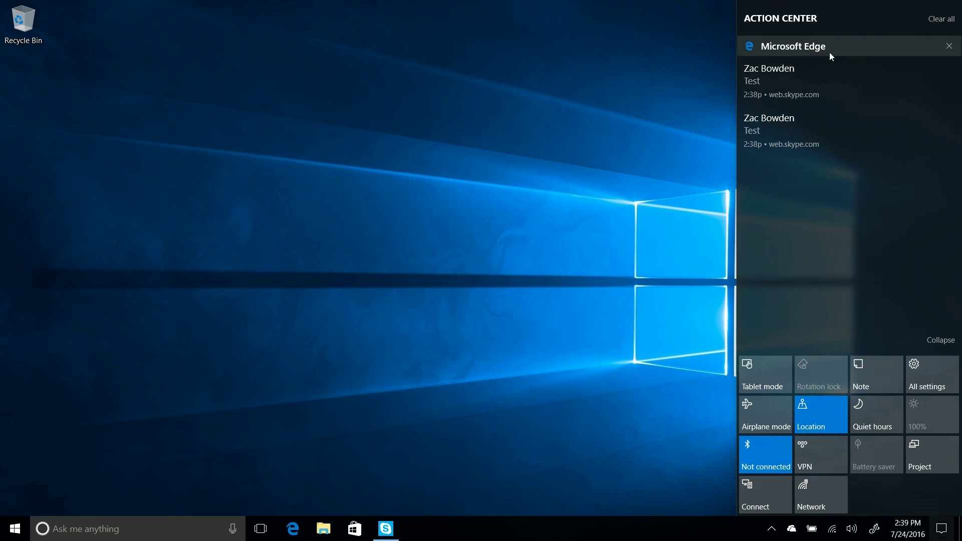
- Open the Skype message notification in the browser, close the browser, and bring up Start
left_click(825, 86)
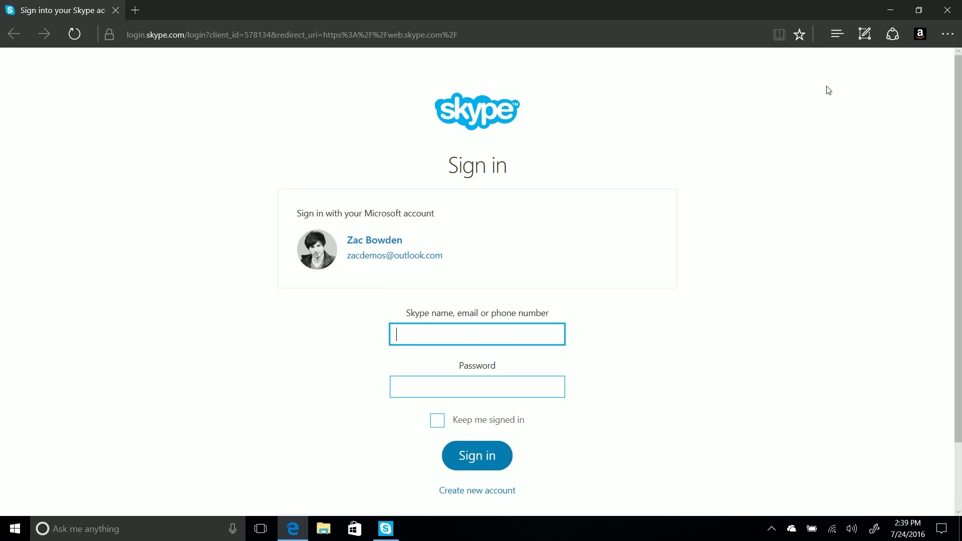
left_click(948, 16)
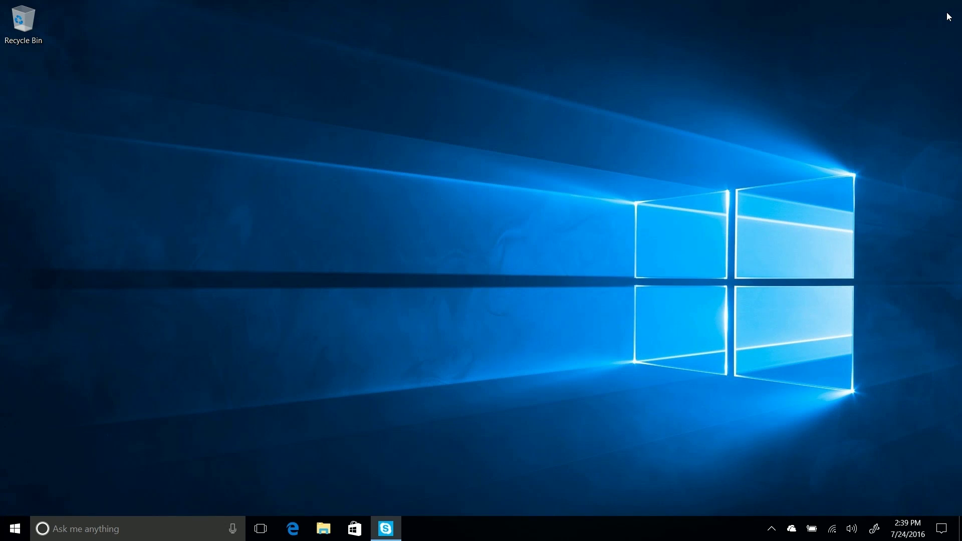
key("super")
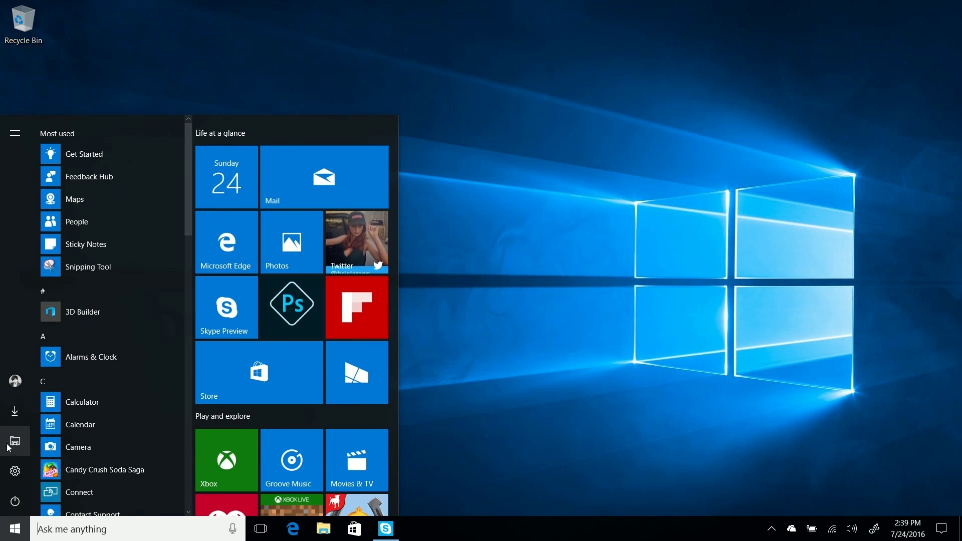
left_click(6, 468)
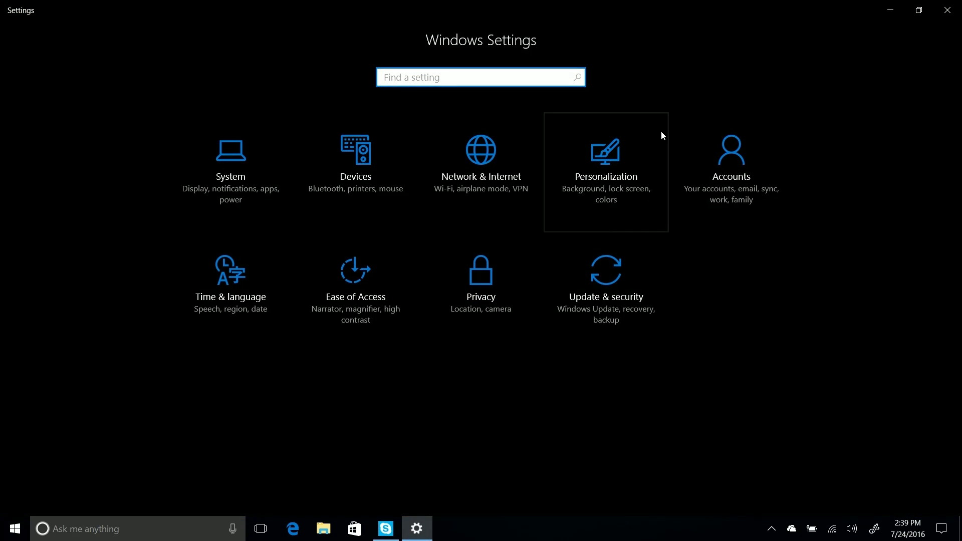
left_click(662, 134)
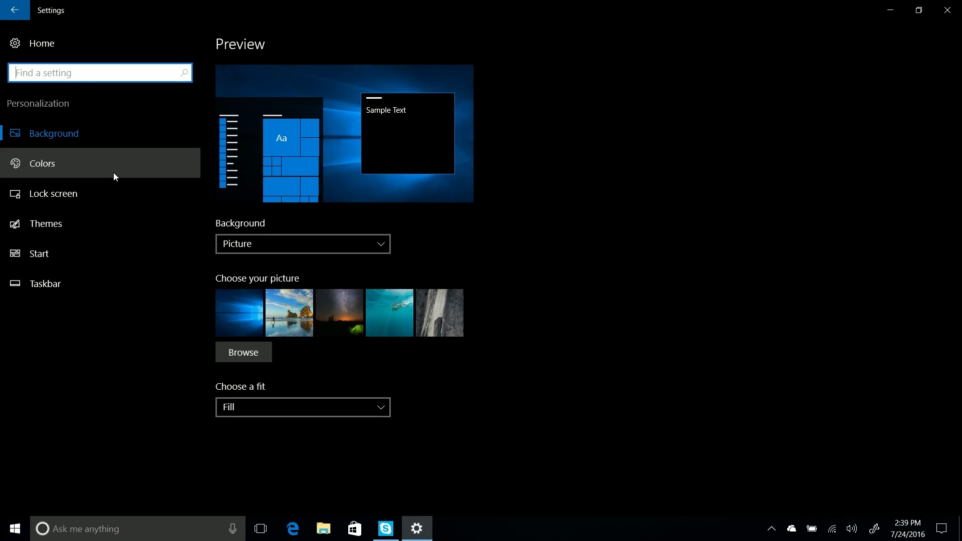
left_click(112, 171)
scroll(734, 283, "down", 3)
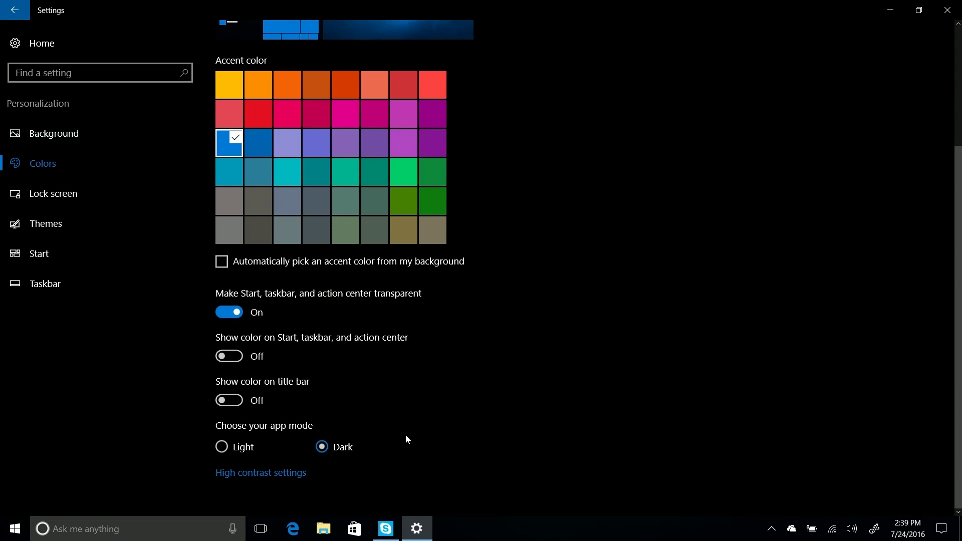
left_click(247, 454)
left_click(44, 42)
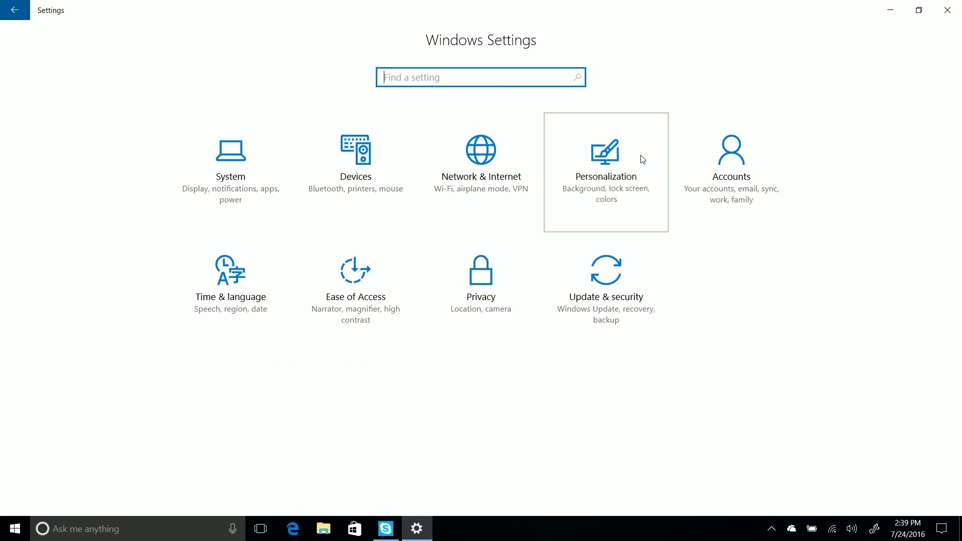
left_click(642, 159)
left_click(116, 251)
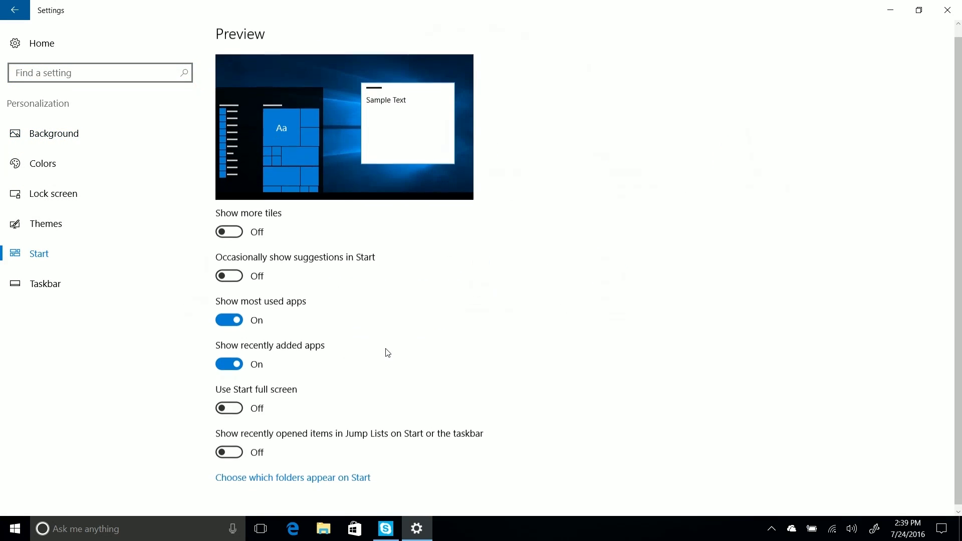
left_click(90, 152)
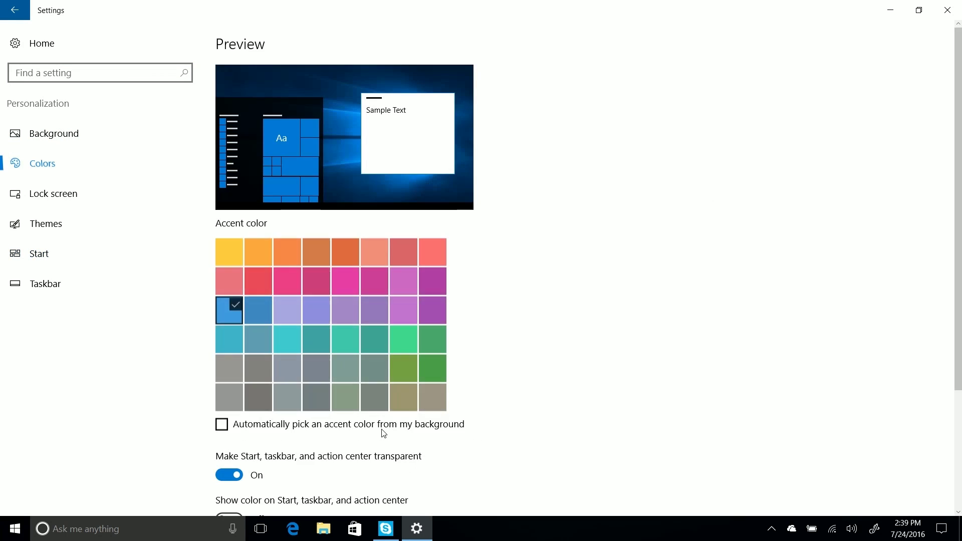
scroll(384, 433, "down", 3)
left_click(322, 446)
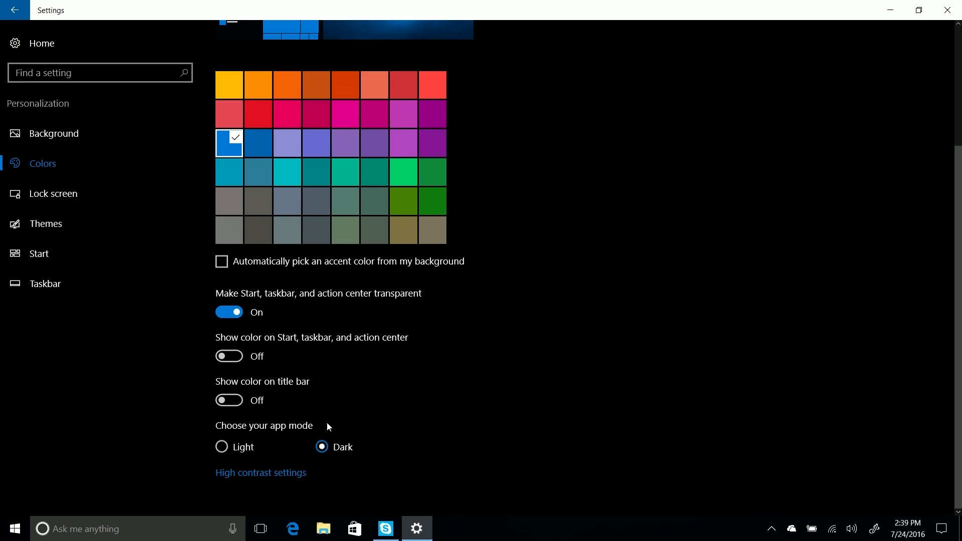
left_click(58, 36)
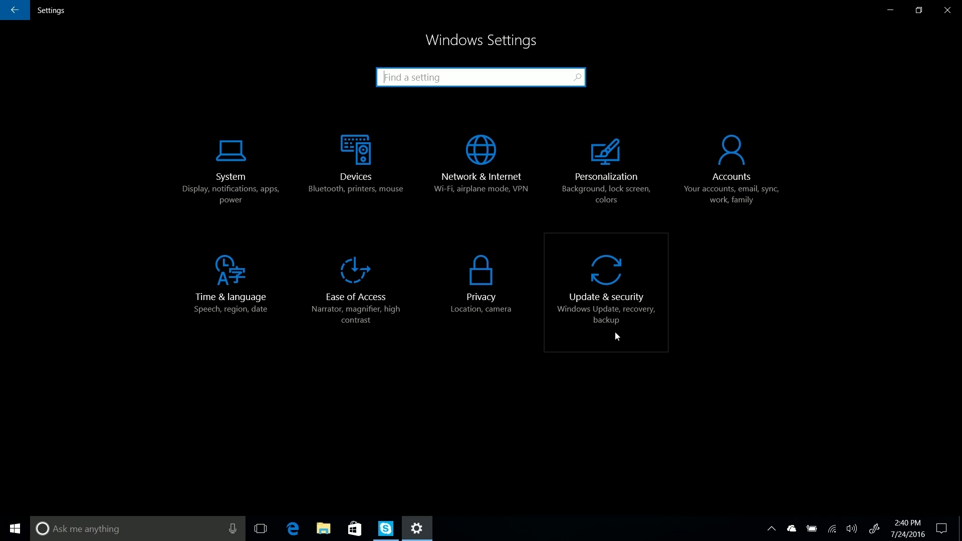
left_click(481, 75)
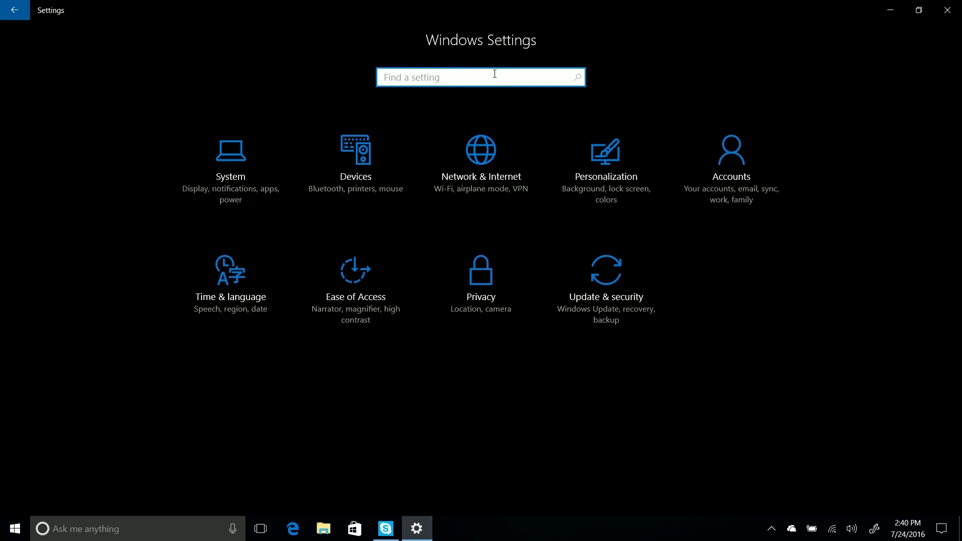
left_click(947, 10)
left_click(15, 528)
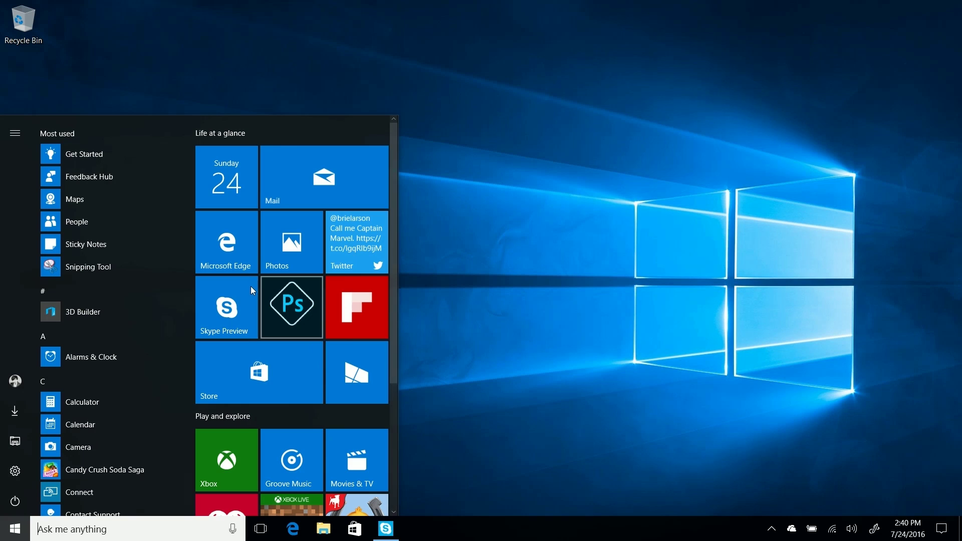
- Launch Skype Preview and the People app, toggling People's navigation pane
left_click(219, 296)
left_click(15, 528)
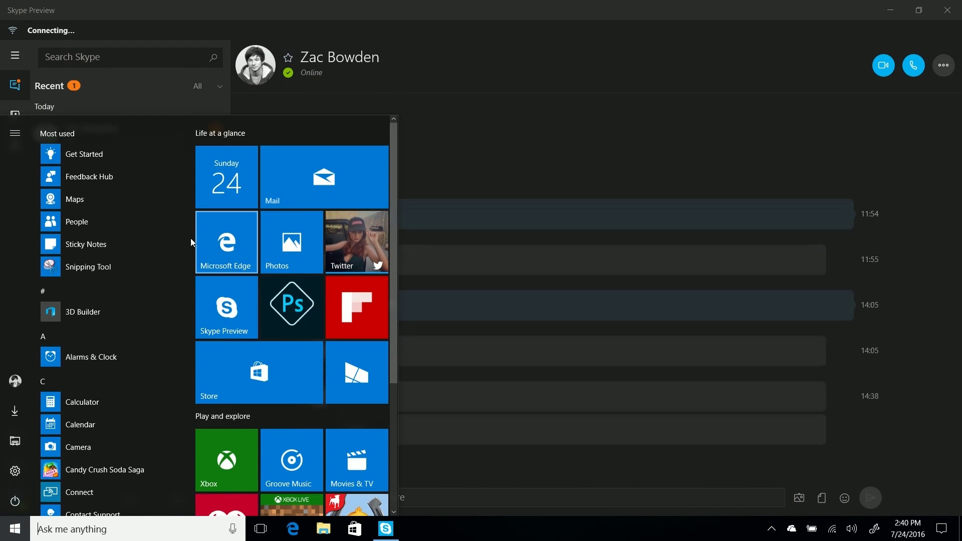
scroll(133, 270, "down", 2)
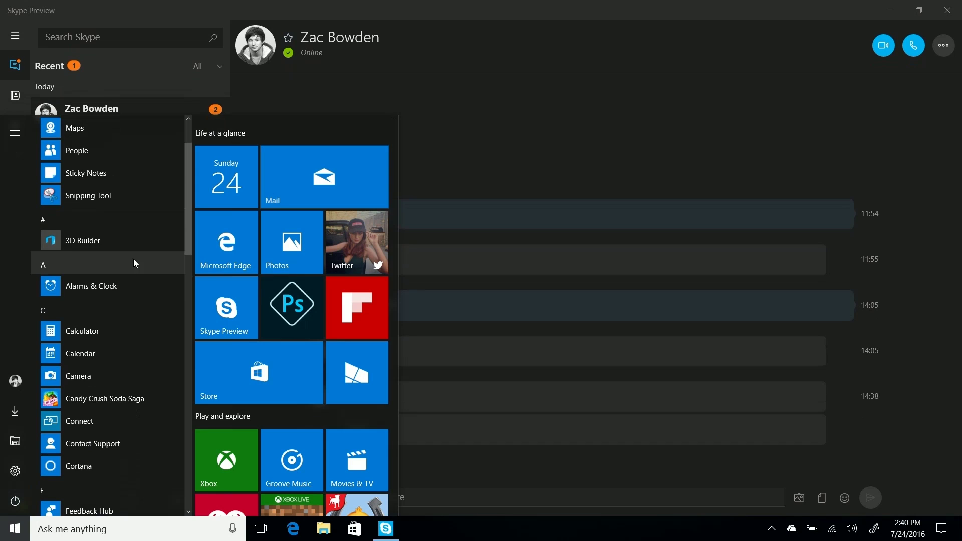
left_click(60, 145)
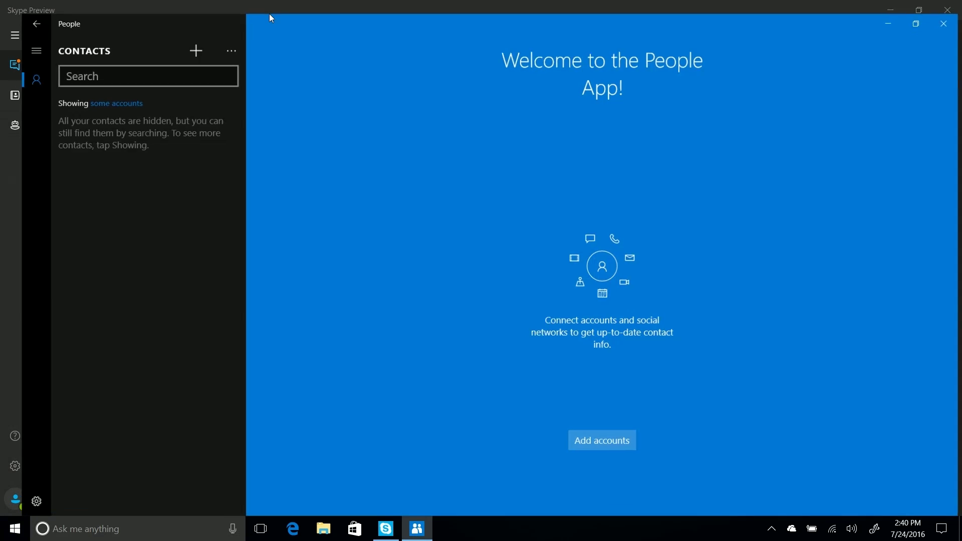
left_click(12, 38)
left_click(13, 38)
key("super")
key("super")
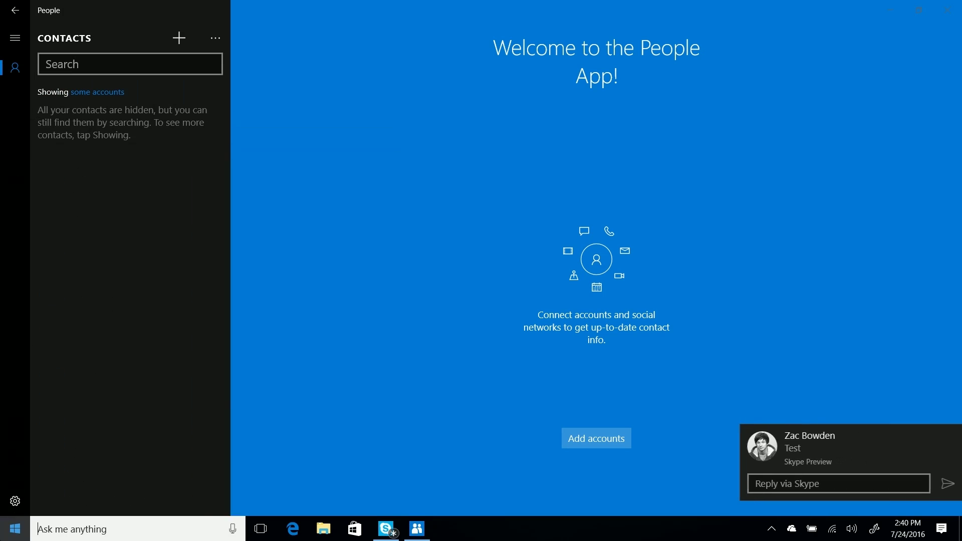
key("super")
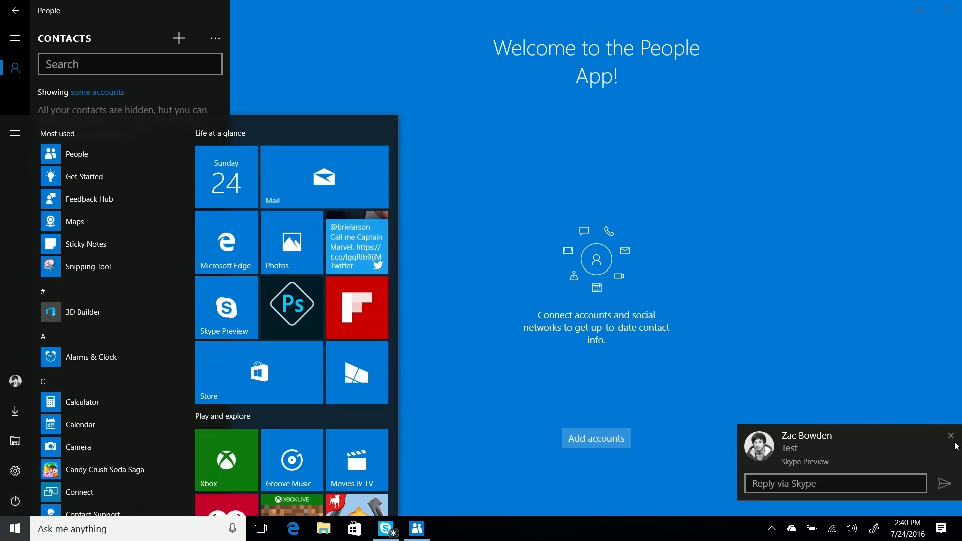
- Dismiss the Skype notification, open Windows Central maximized, then switch back to People
left_click(951, 436)
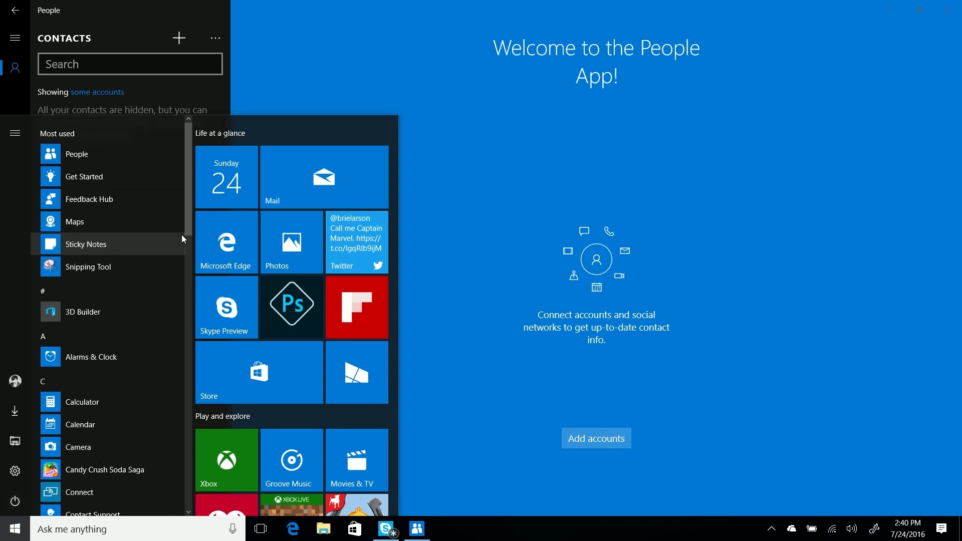
scroll(181, 234, "down", 5)
scroll(172, 192, "down", 3)
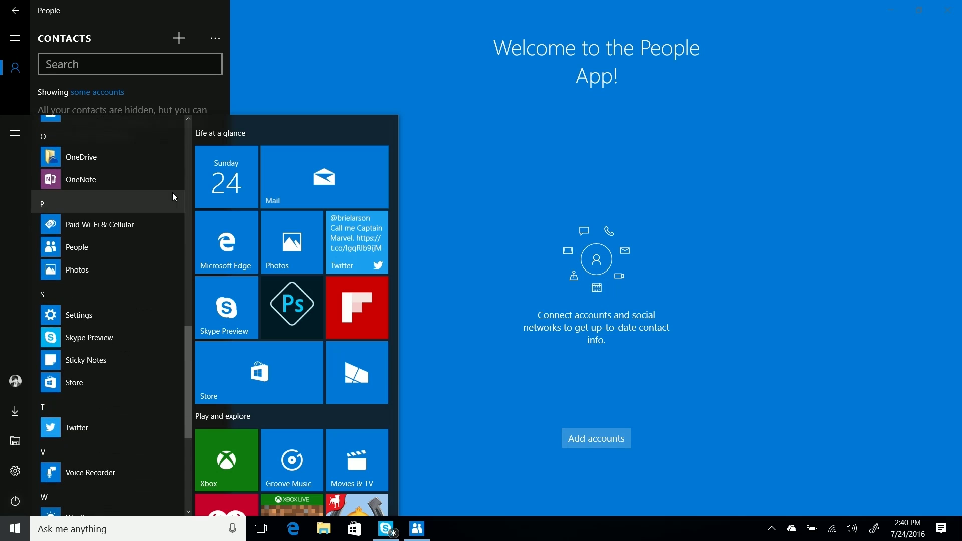
left_click(364, 398)
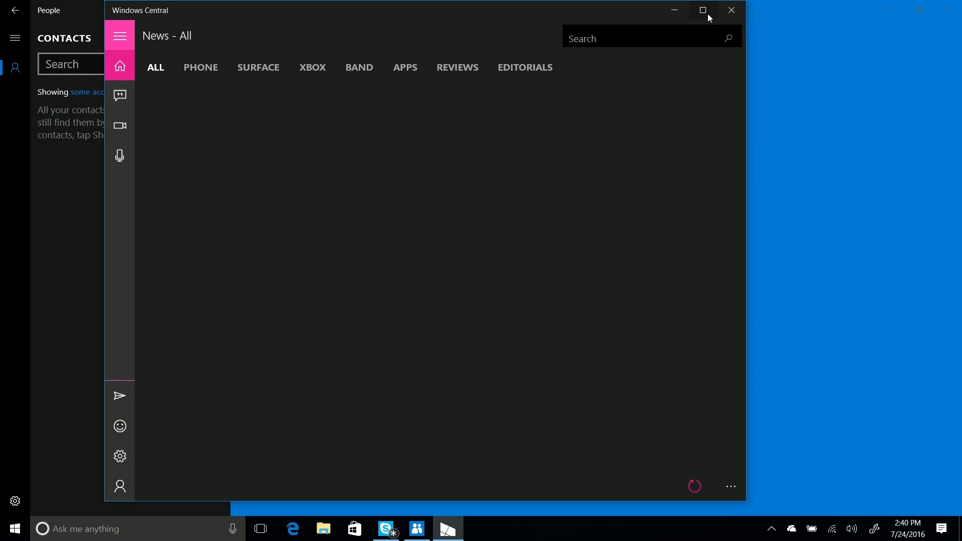
left_click(704, 11)
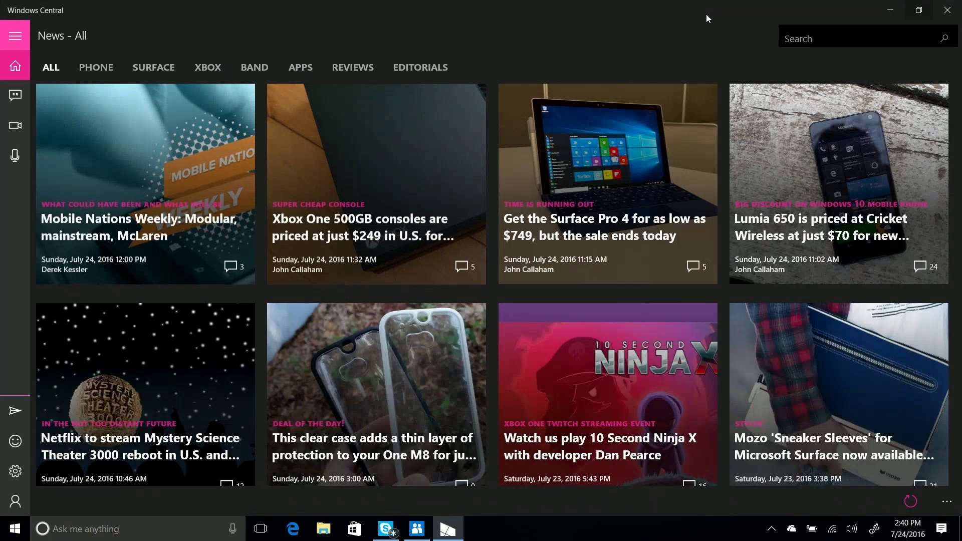
left_click(427, 529)
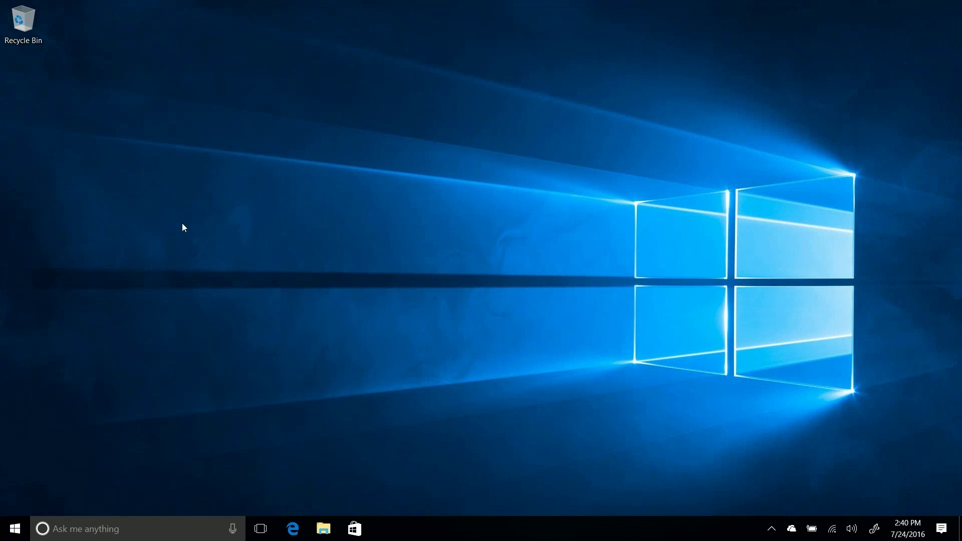
- Turn on 'Show color on title bar' in Settings > Personalization > Colors
left_click(15, 529)
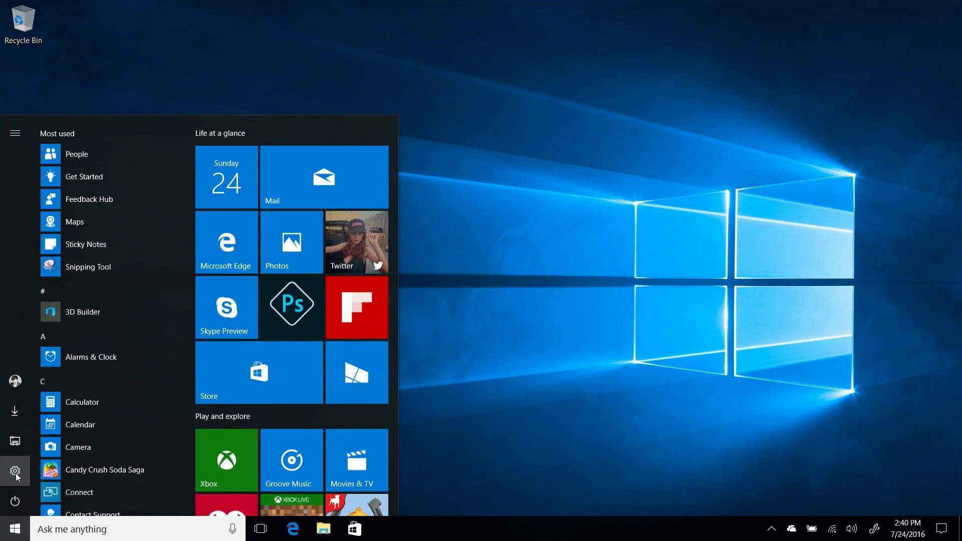
left_click(17, 469)
left_click(668, 149)
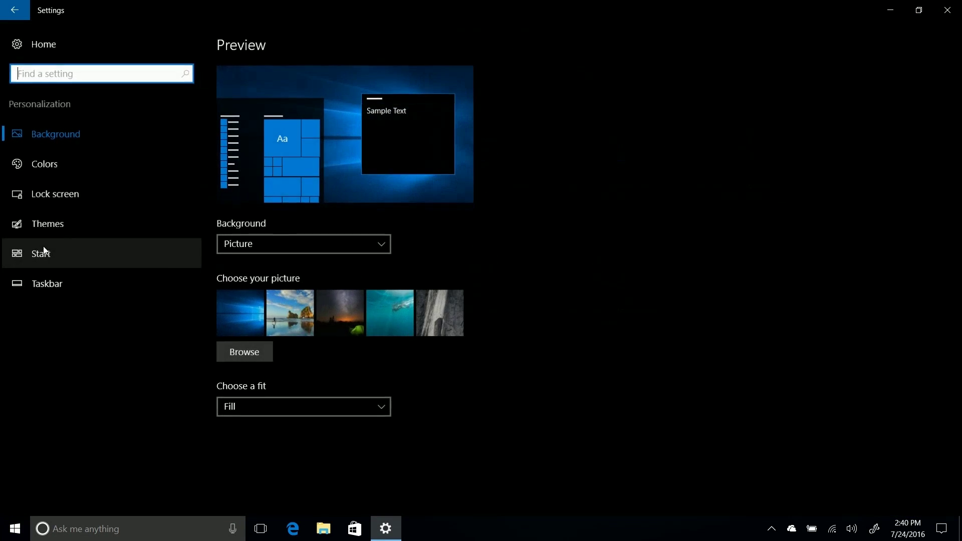
left_click(101, 170)
scroll(656, 295, "down", 3)
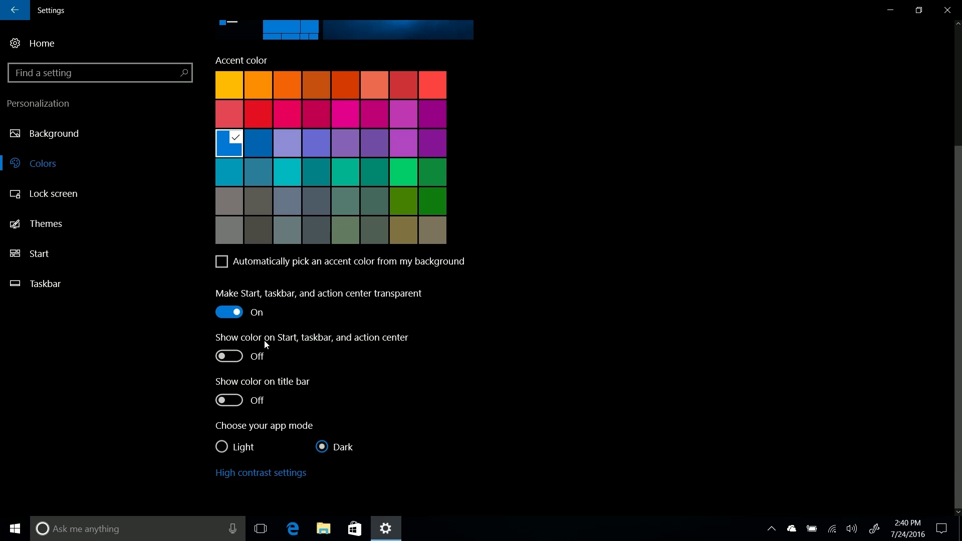
left_click(233, 401)
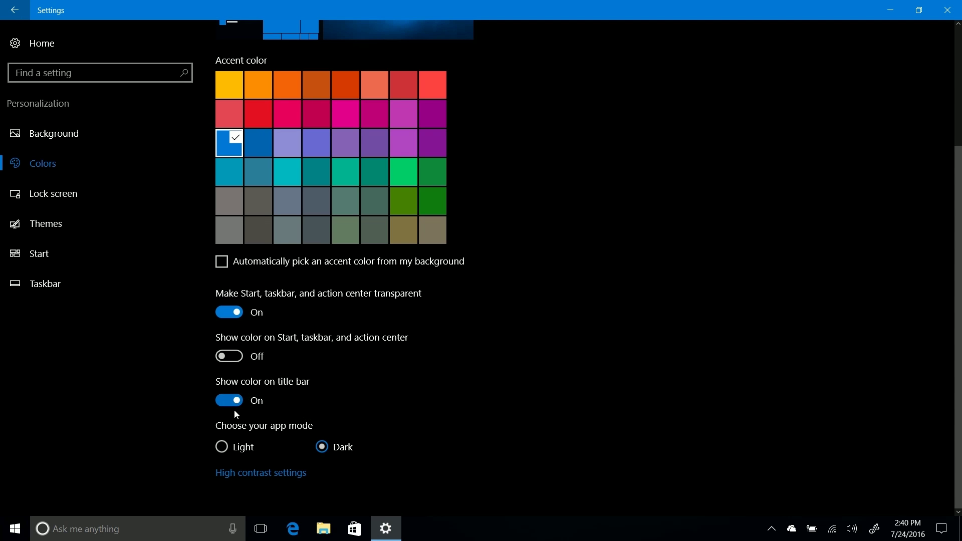
- Show the High contrast settings page and restore Settings to a smaller window
key("super")
key("super")
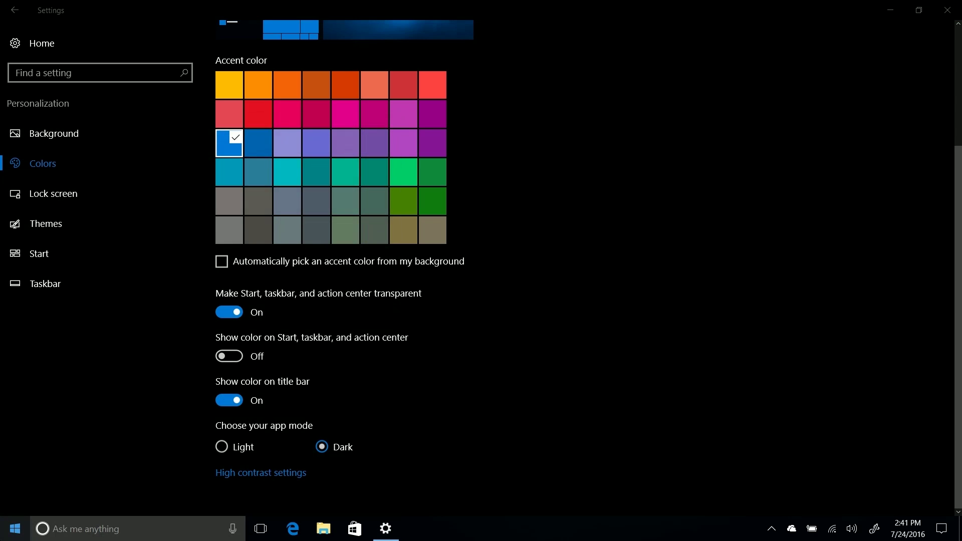
key("super")
key("super")
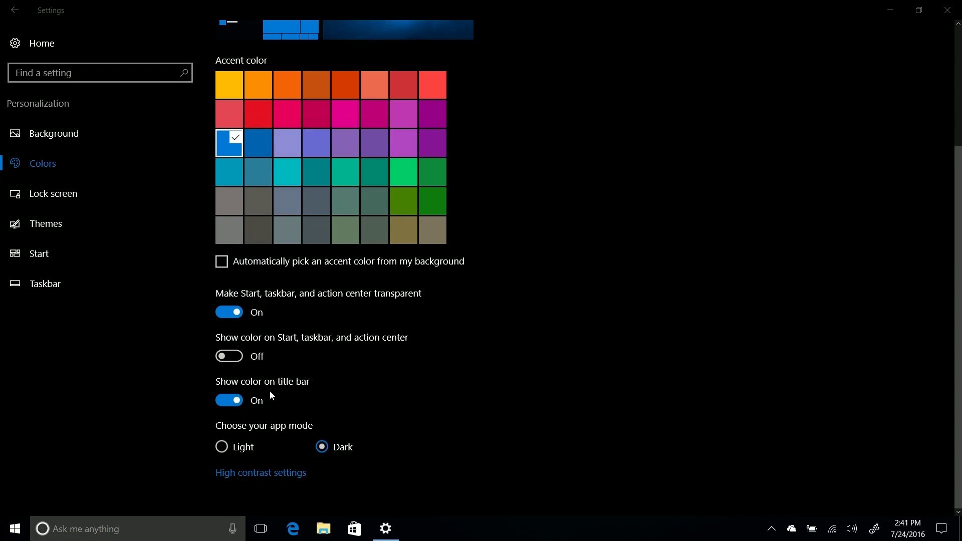
left_click(263, 473)
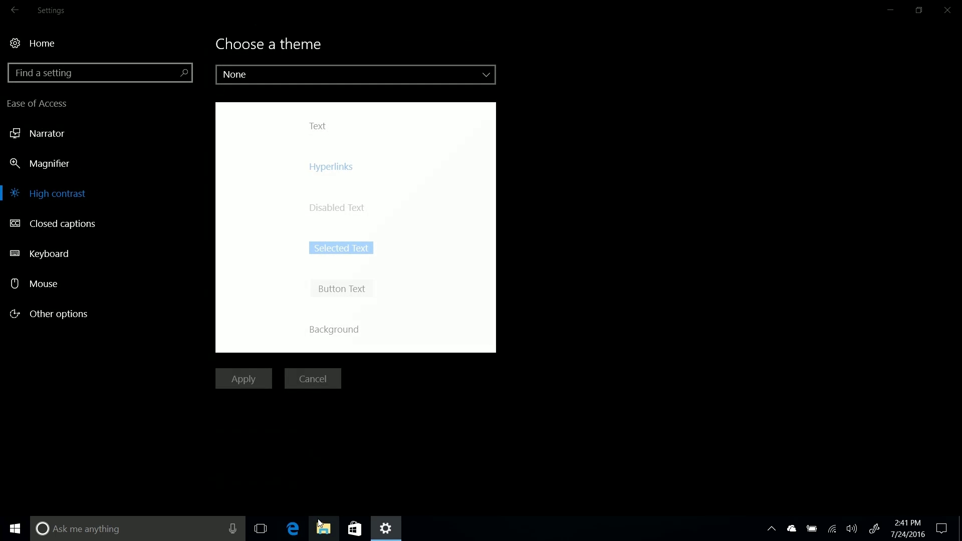
left_click(320, 524)
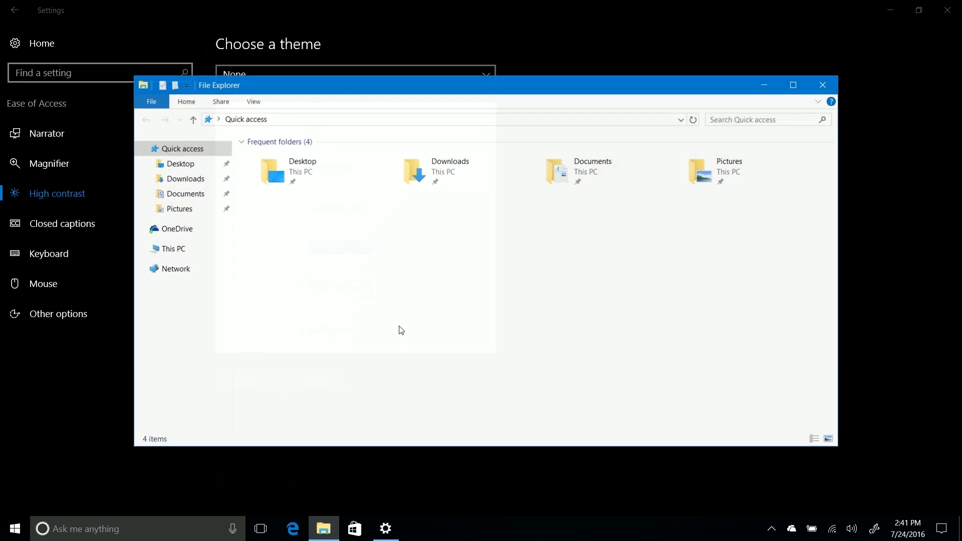
left_click(833, 91)
left_click_drag(777, 10, 587, 20)
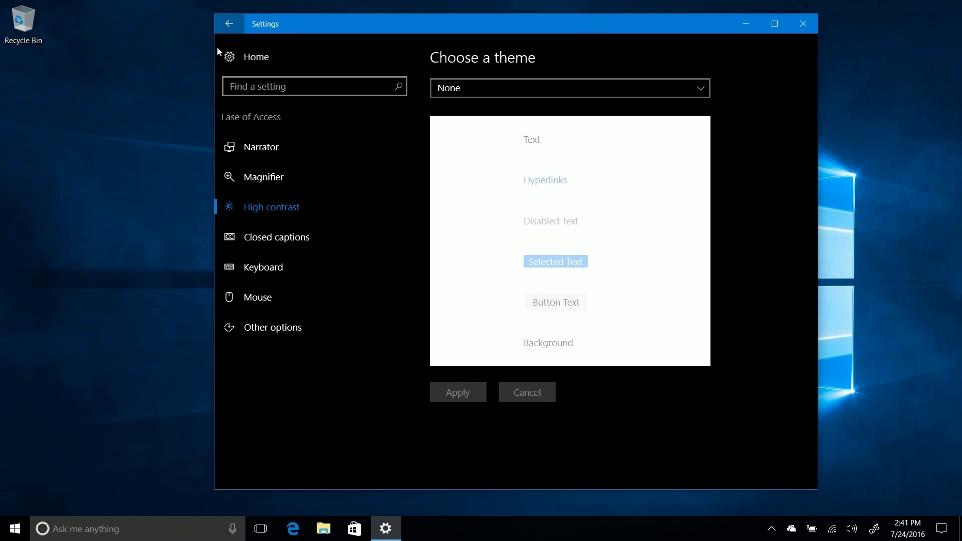
- Turn the title bar accent colour back off in Colors
left_click(230, 26)
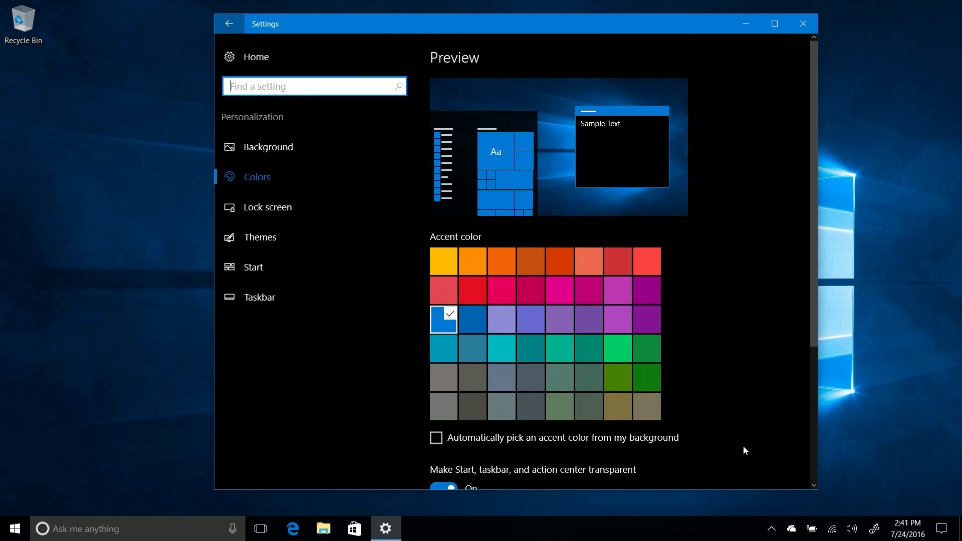
scroll(741, 430, "down", 4)
left_click(445, 375)
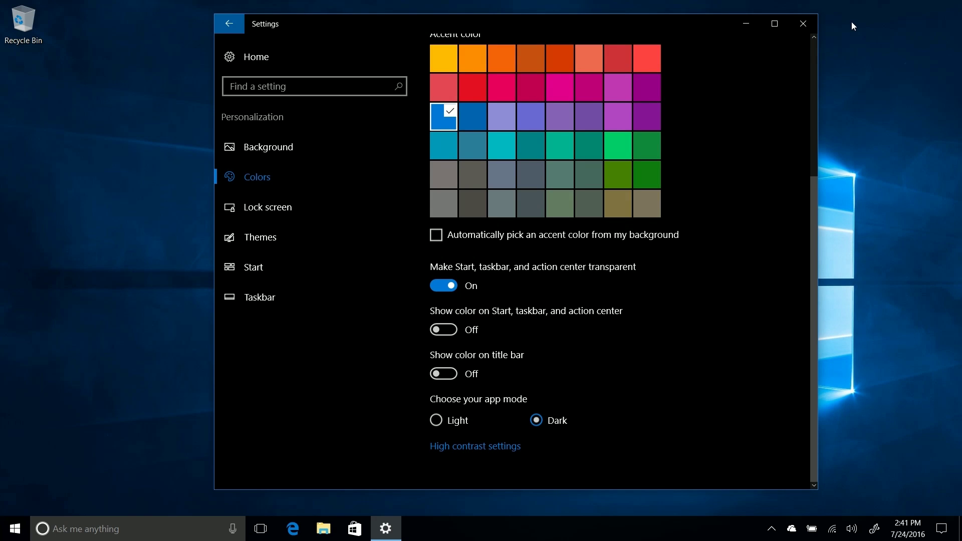
- Ask Cortana 'tell me a joke' from the lock screen, then enter the account password
left_click(242, 210)
scroll(704, 299, "down", 2)
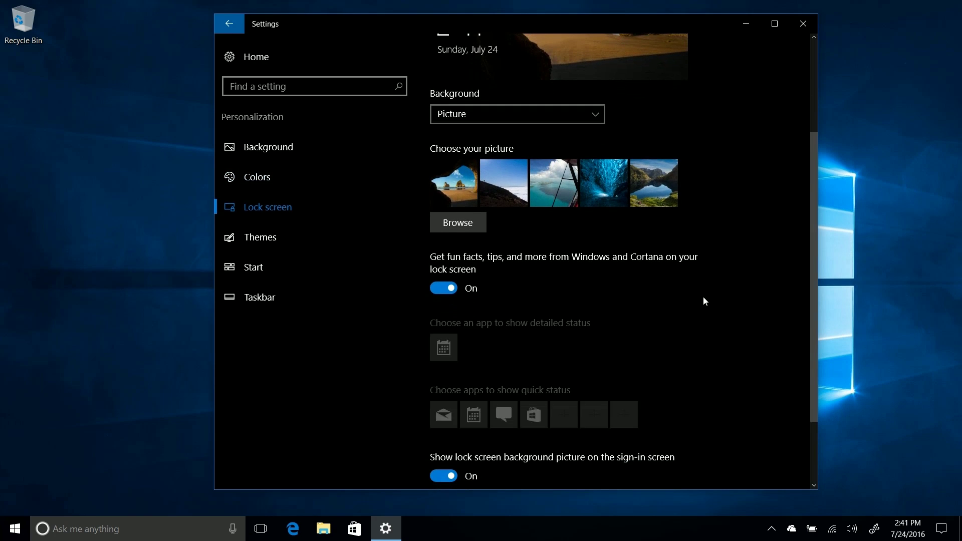
scroll(702, 290, "down", 2)
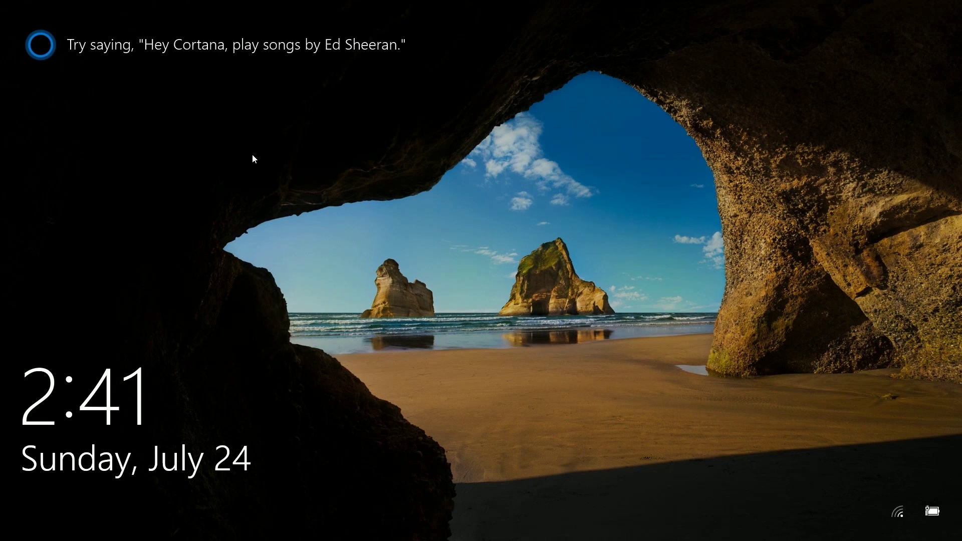
left_click(253, 49)
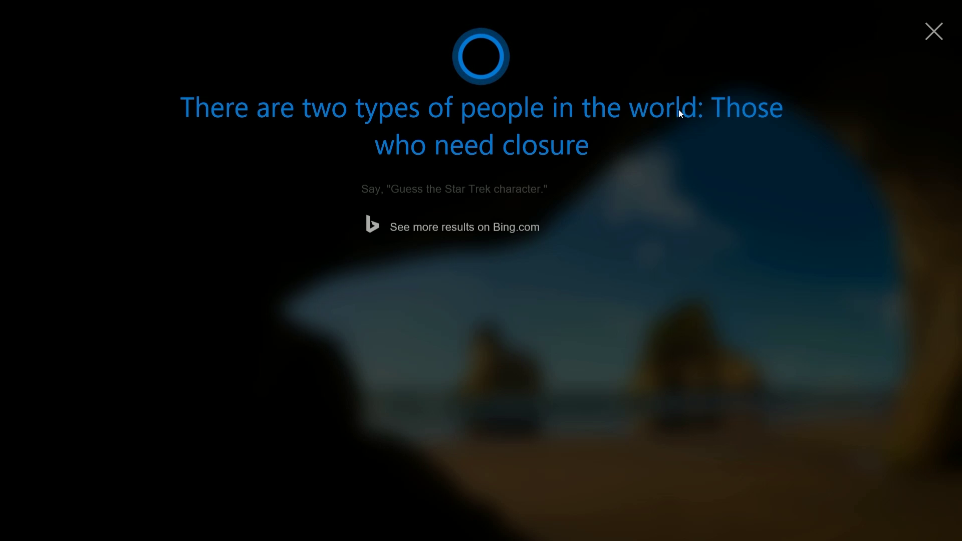
left_click(933, 32)
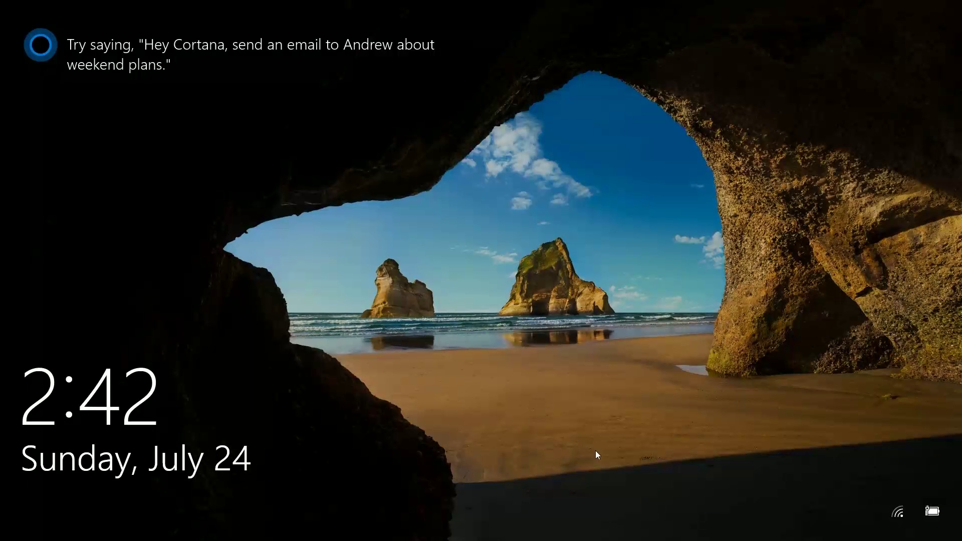
left_click(618, 459)
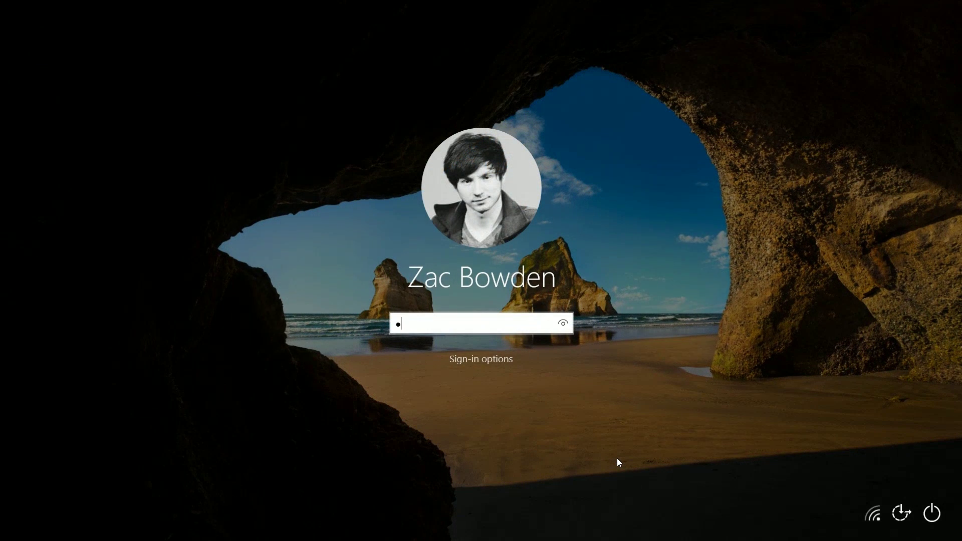
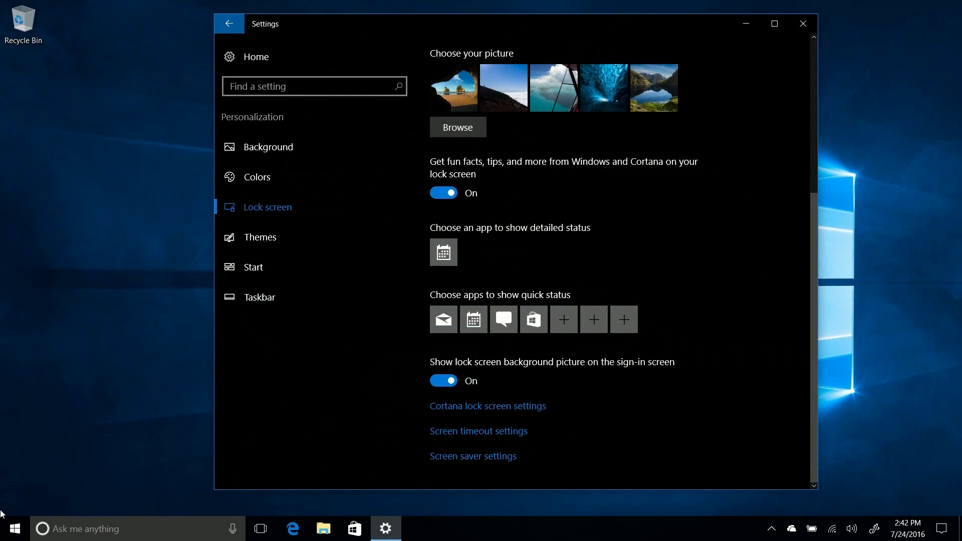
- Play A Song in Groove Music and minimize the app
left_click(7, 526)
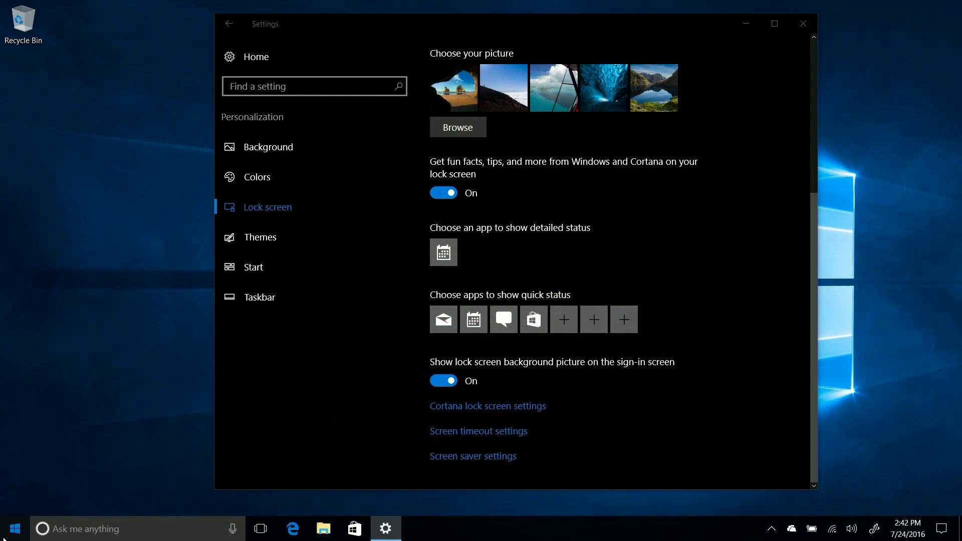
left_click(283, 461)
left_click(419, 100)
left_click(429, 127)
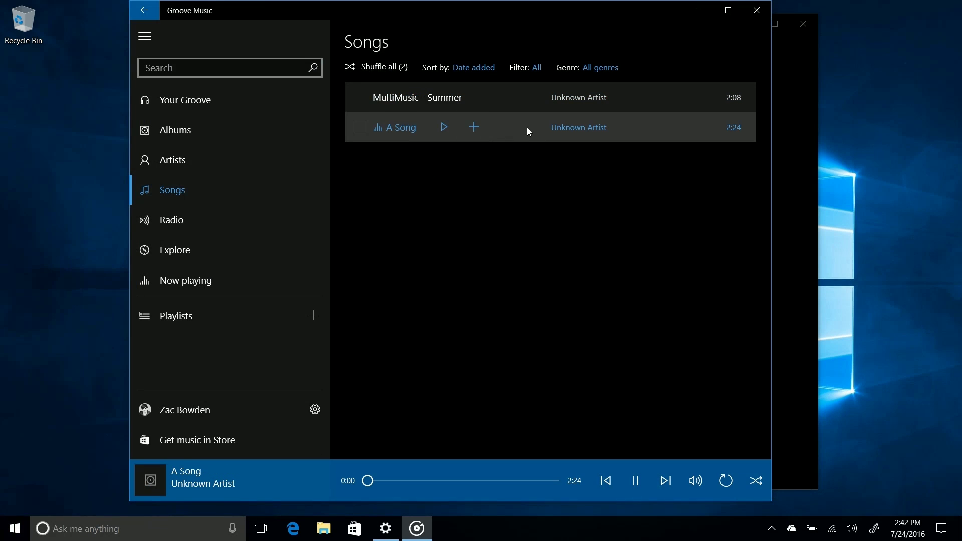
left_click(699, 10)
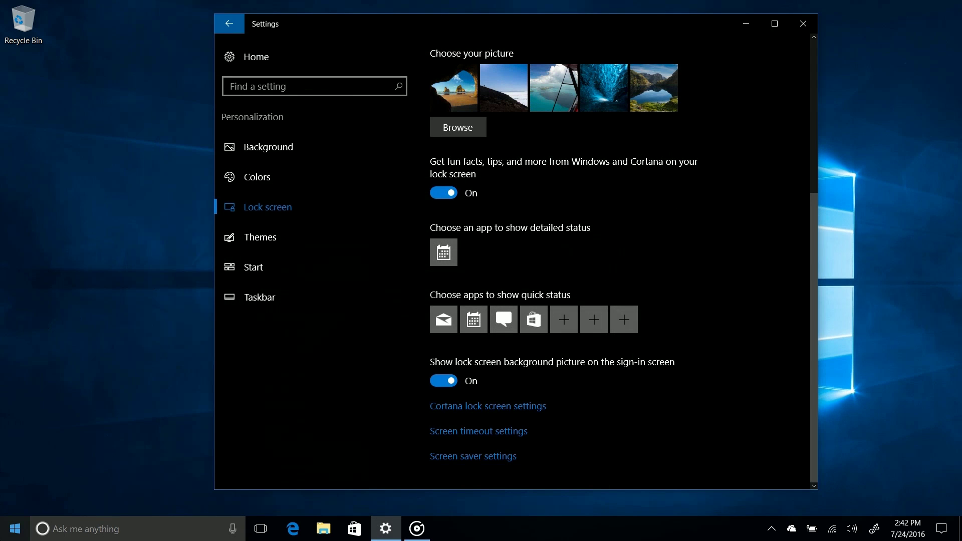
- Lock the PC with Win+L, raise the volume, and pause the song from the lock screen
key("super+l")
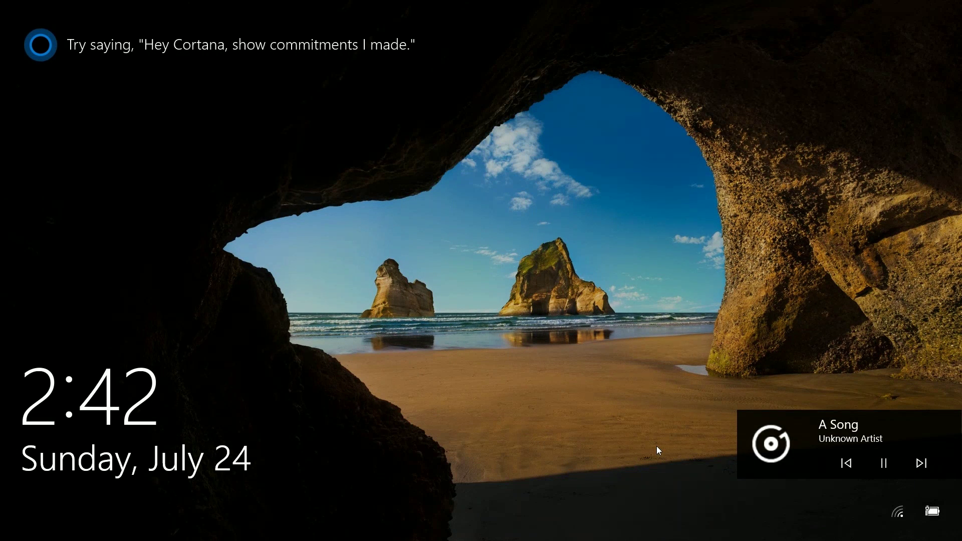
key("XF86AudioRaiseVolume")
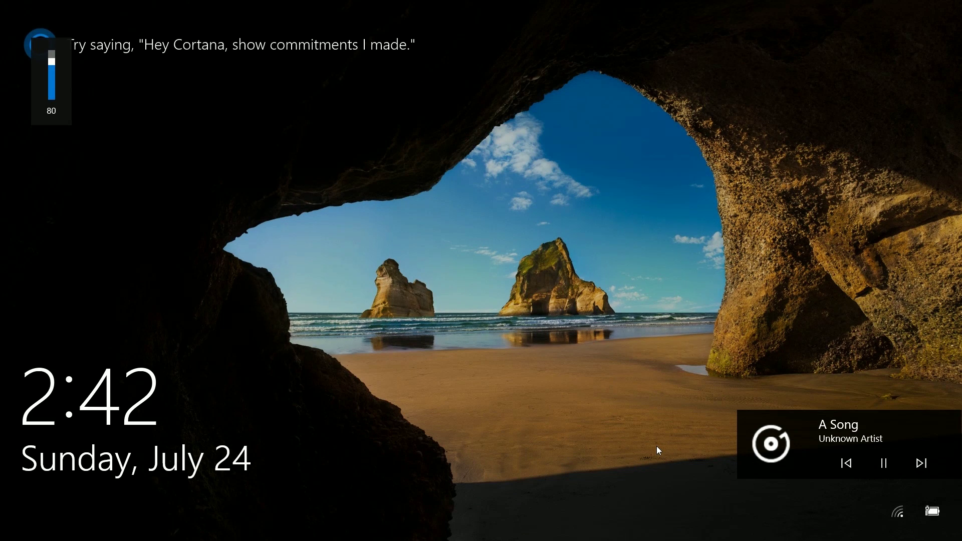
left_click(892, 472)
- Resume the song from the lock screen and sign back in with the PIN
left_click(893, 472)
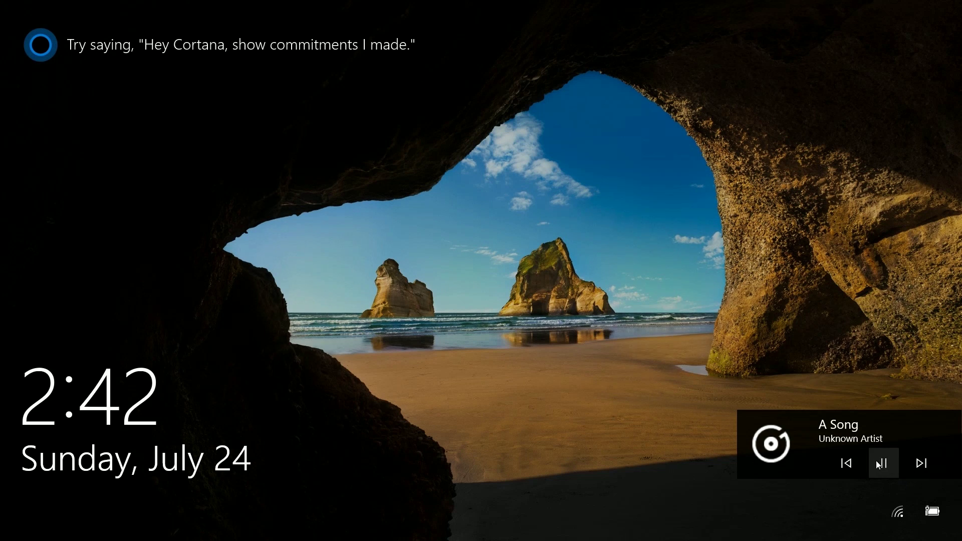
left_click(693, 488)
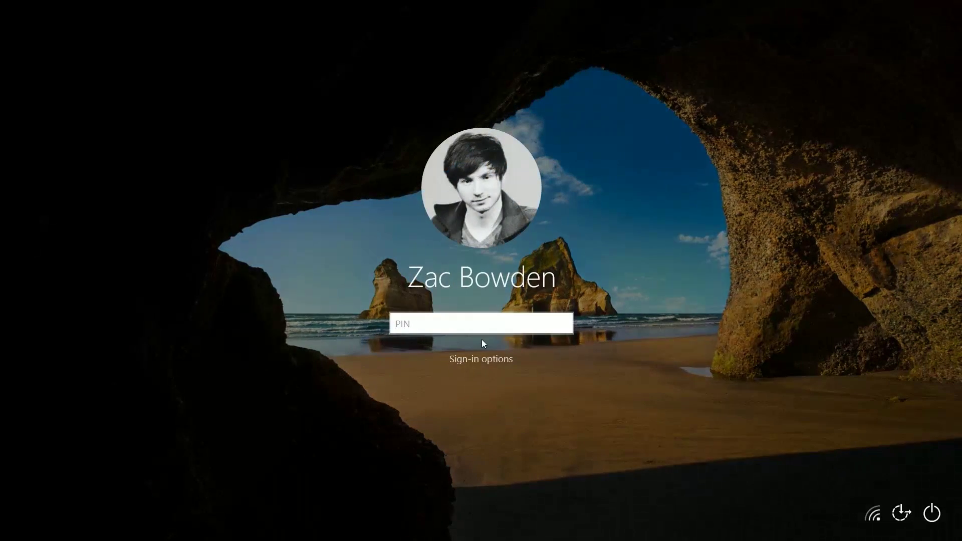
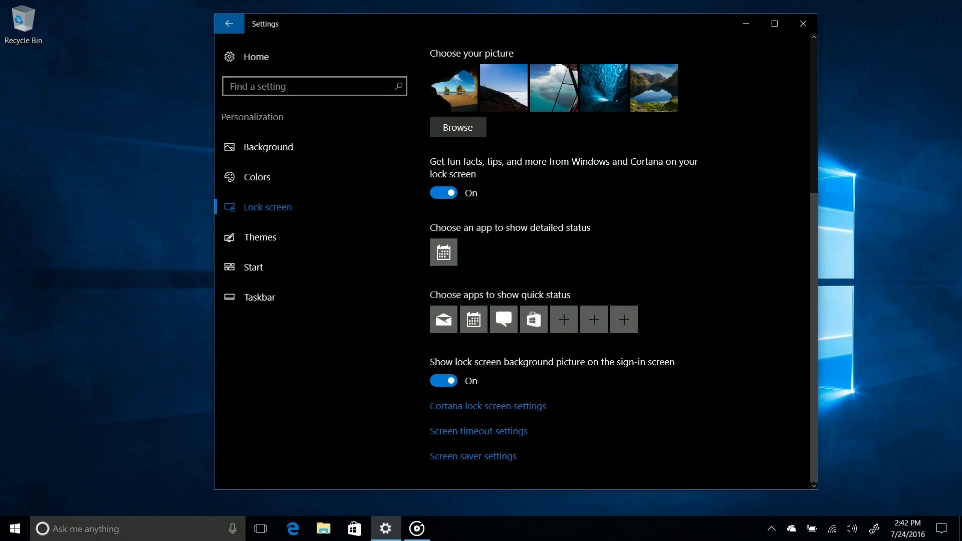
- Close Groove Music and Settings
key("alt+Tab")
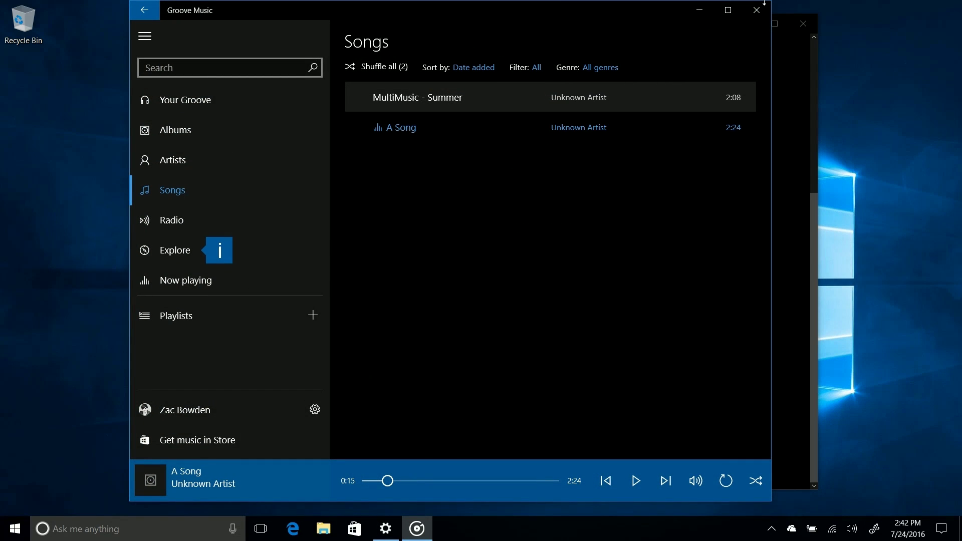
left_click(757, 10)
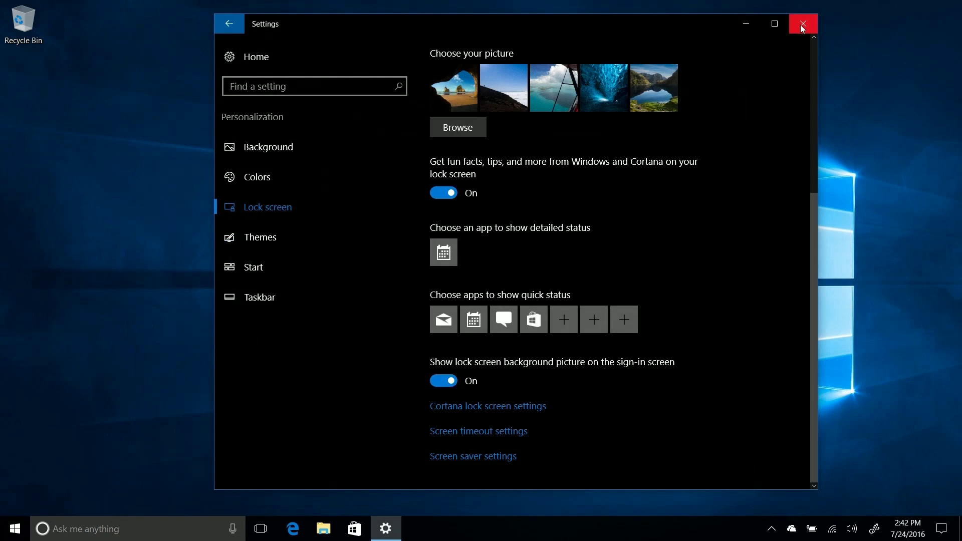
left_click(802, 24)
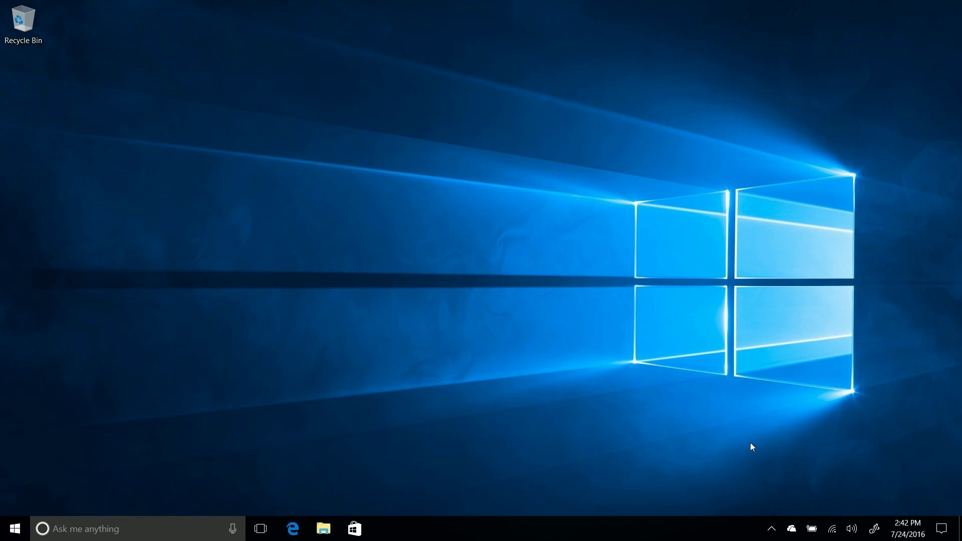
- Draw a looping stroke and a zigzag in Sketchpad from Windows Ink Workspace, then close it
left_click(874, 528)
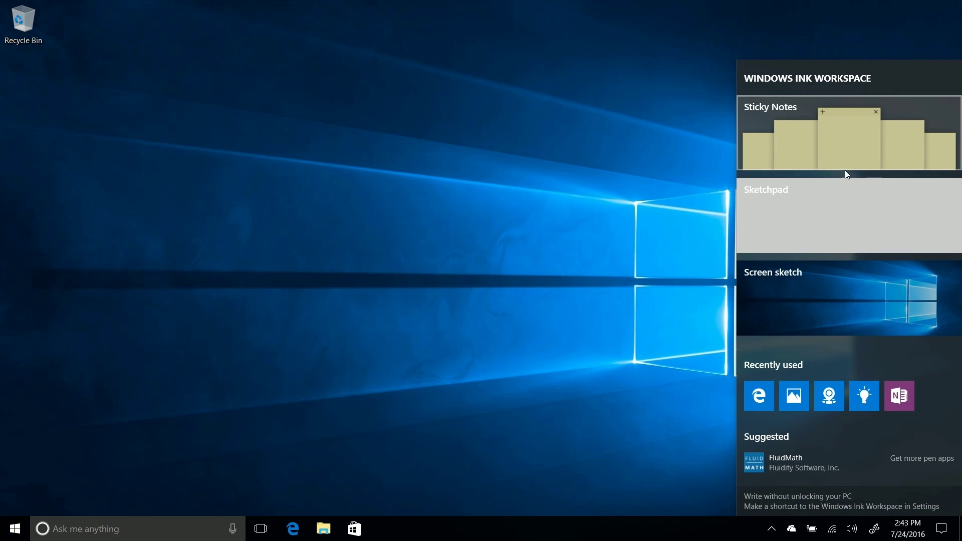
left_click(880, 232)
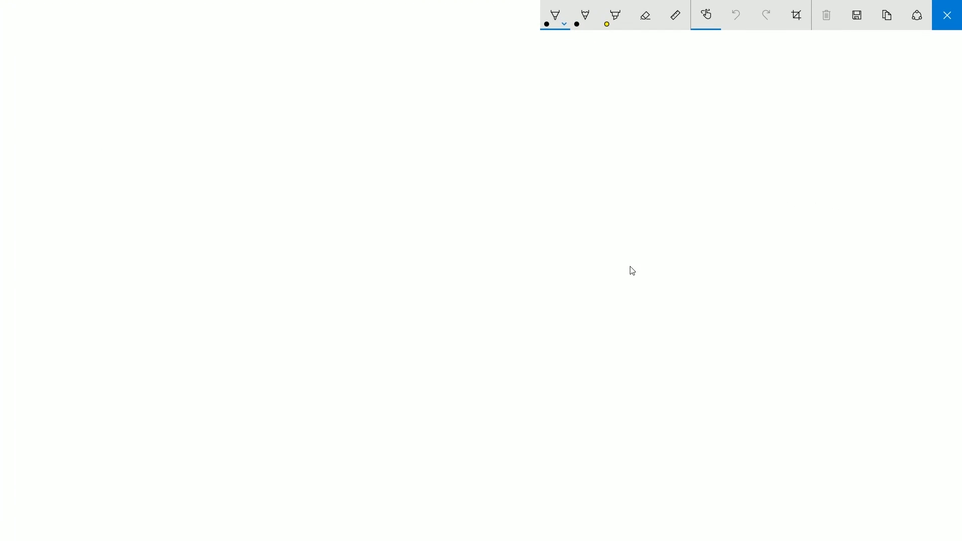
mouse_move(369, 119)
left_mouse_down()
mouse_move(290, 137)
mouse_move(423, 311)
mouse_move(652, 152)
mouse_move(393, 45)
mouse_move(371, 305)
mouse_move(301, 270)
left_mouse_up()
mouse_move(106, 341)
left_mouse_down()
mouse_move(129, 391)
mouse_move(227, 383)
left_mouse_up()
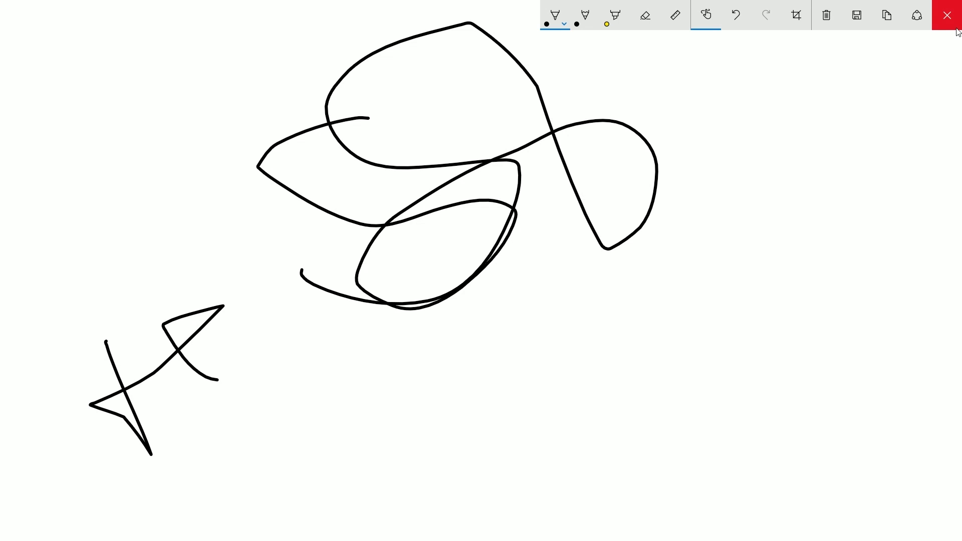
left_click(955, 25)
- Start a new sticky note from Ink Workspace reading 'remember to do the dishes tomorrow'
left_click(874, 528)
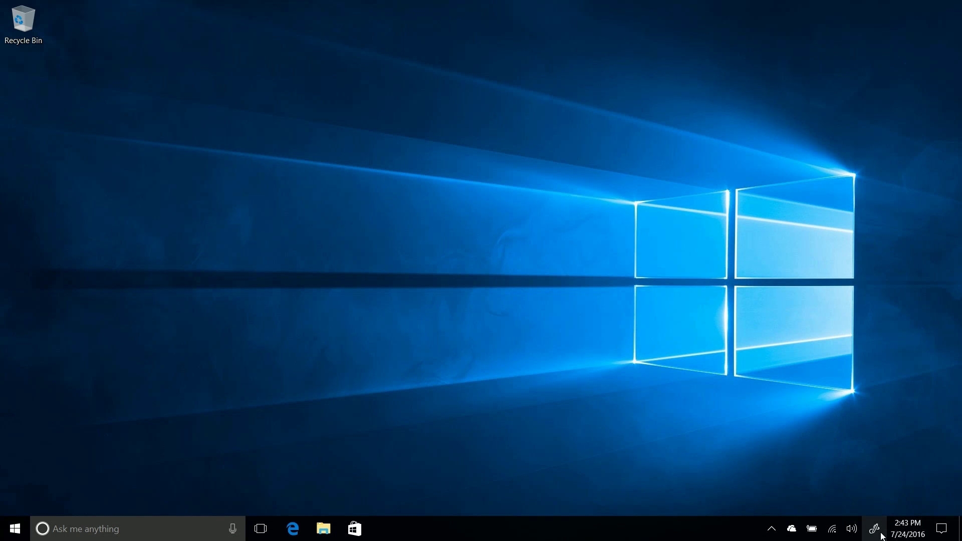
left_click(876, 138)
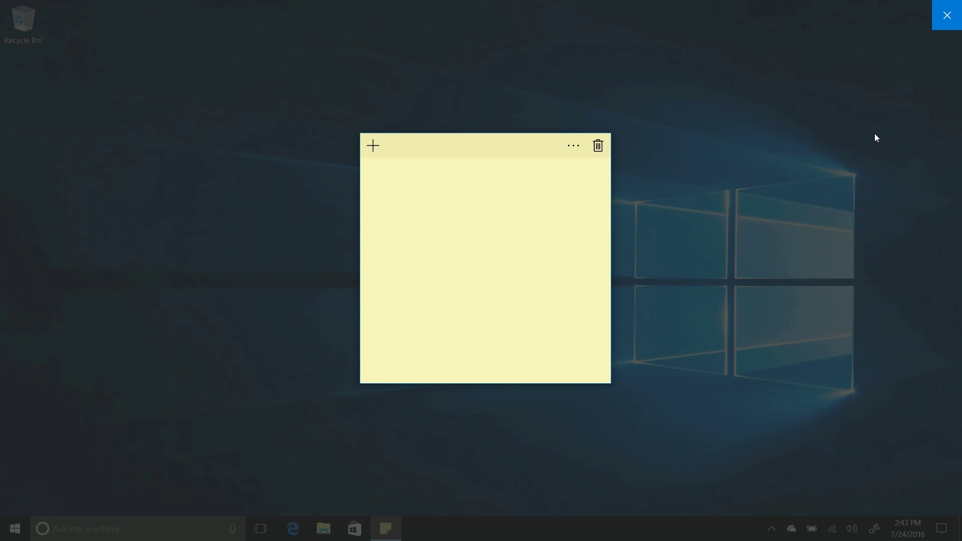
type("rememberto w")
key("BackSpace")
key("BackSpace")
key("BackSpace")
key("BackSpace")
type("to do the fish")
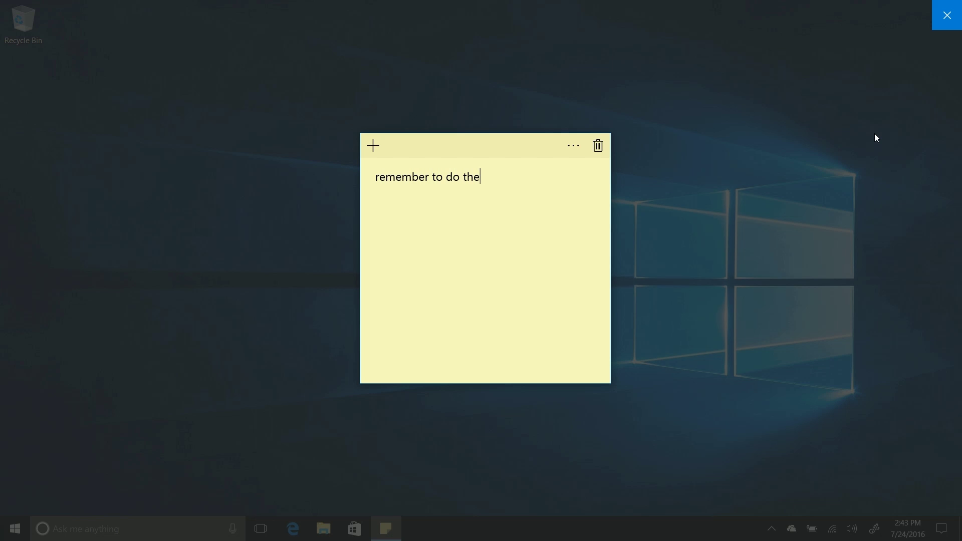
key("BackSpace")
key("BackSpace")
key("BackSpace")
key("BackSpace")
type("du")
key("BackSpace")
type("ishes tomorrow")
- Add a Cortana reminder for the dishes, tomorrow at 12:00 AM, from the note's 'tomorrow' link
left_click(534, 170)
left_click(468, 369)
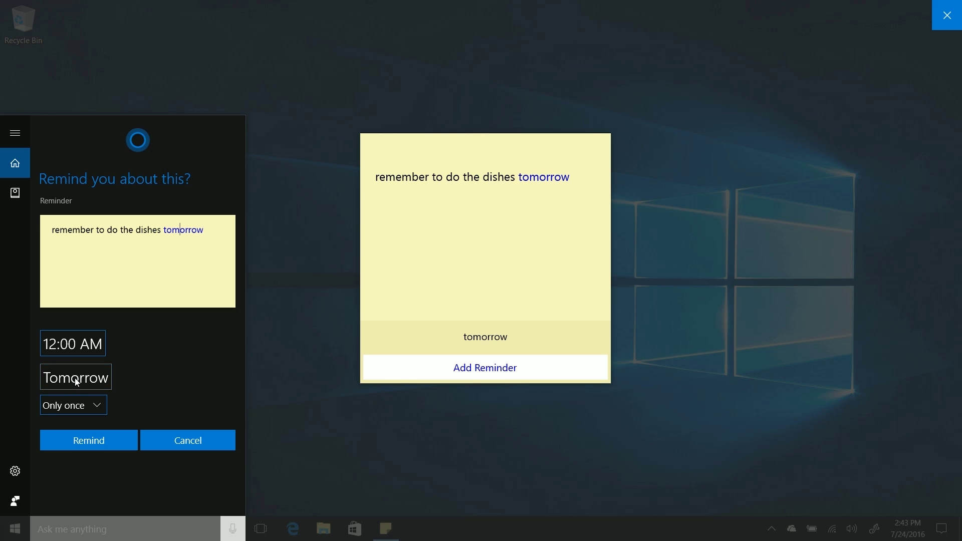
left_click(103, 438)
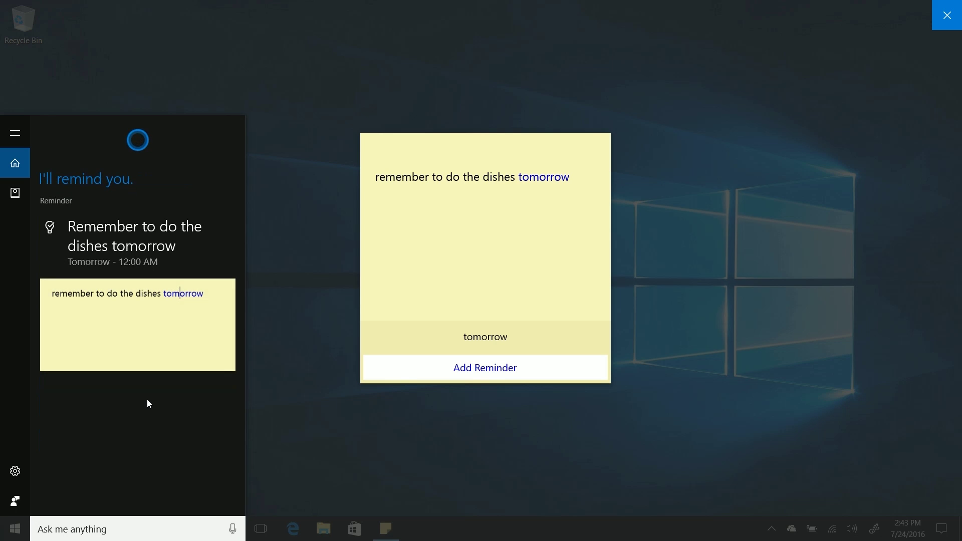
- Select the note's whole line of text and delete it
left_click(605, 223)
left_click_drag(584, 207, 370, 250)
key("BackSpace")
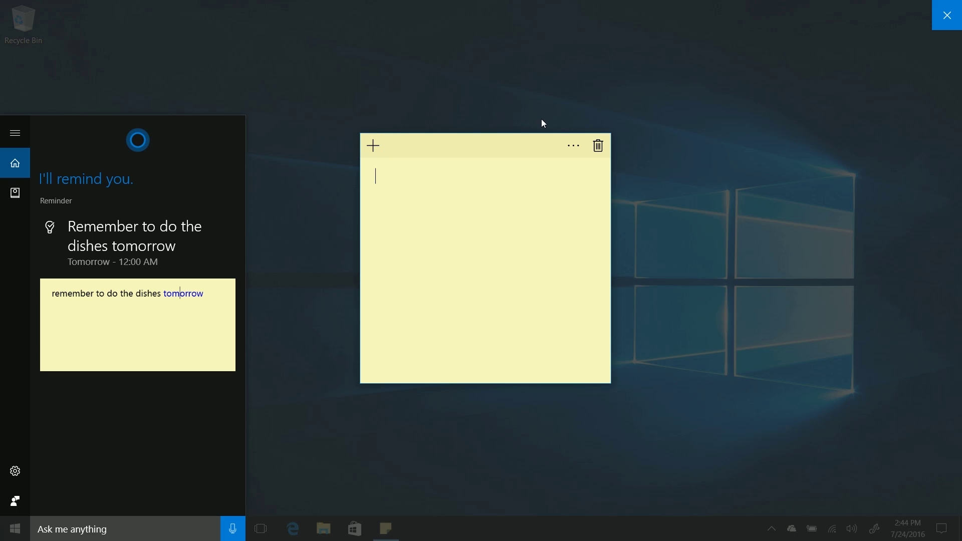
- Recolour the note purple, pink, then white, and glance at the Sticky Notes settings
left_click(571, 145)
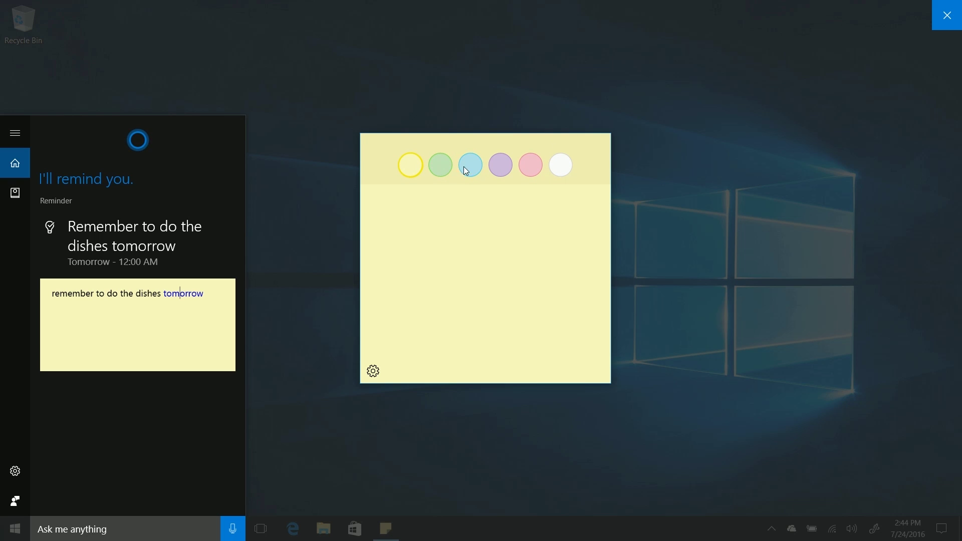
left_click(497, 169)
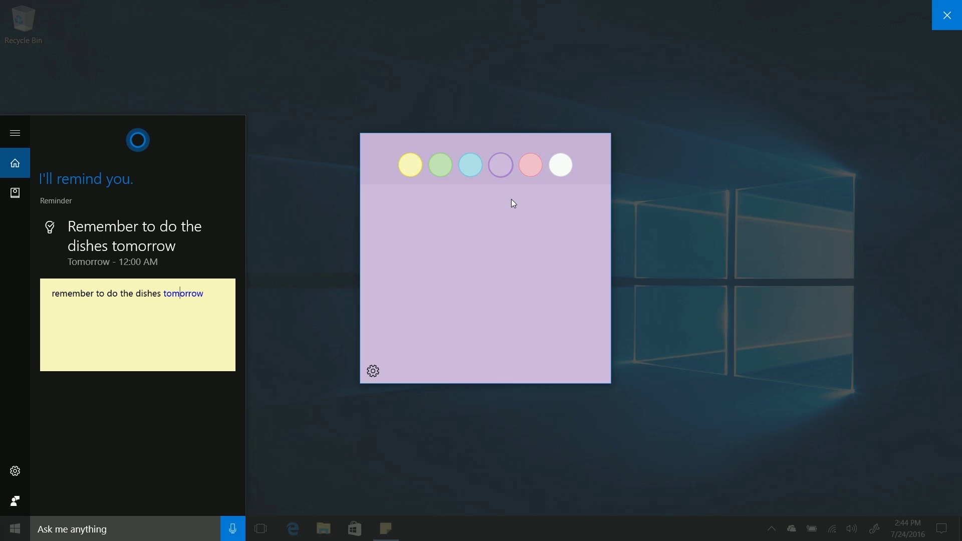
left_click(543, 170)
left_click(561, 175)
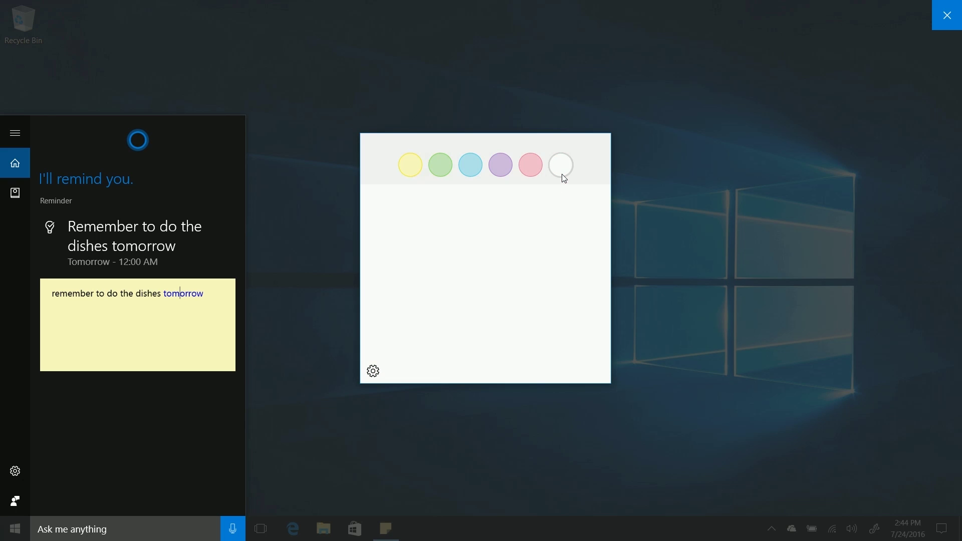
left_click(380, 382)
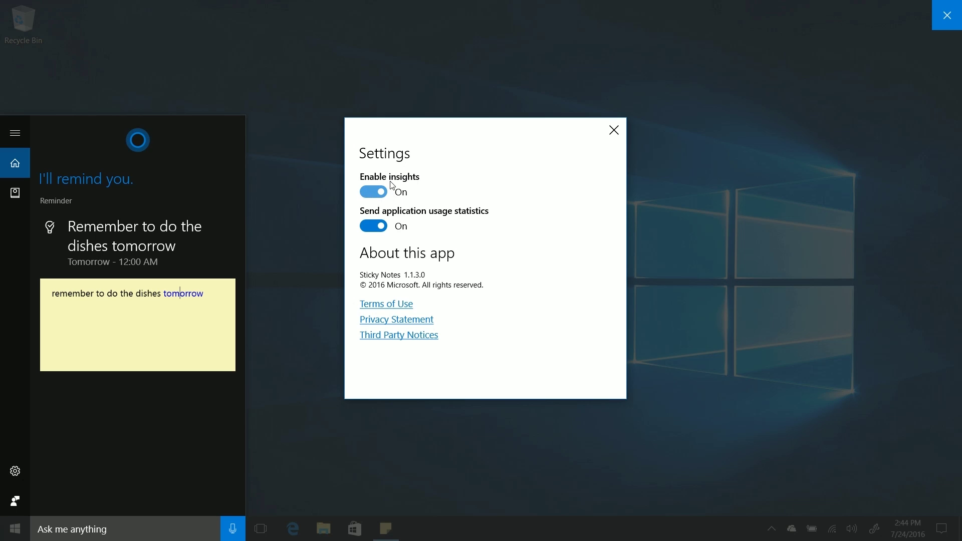
left_click(610, 129)
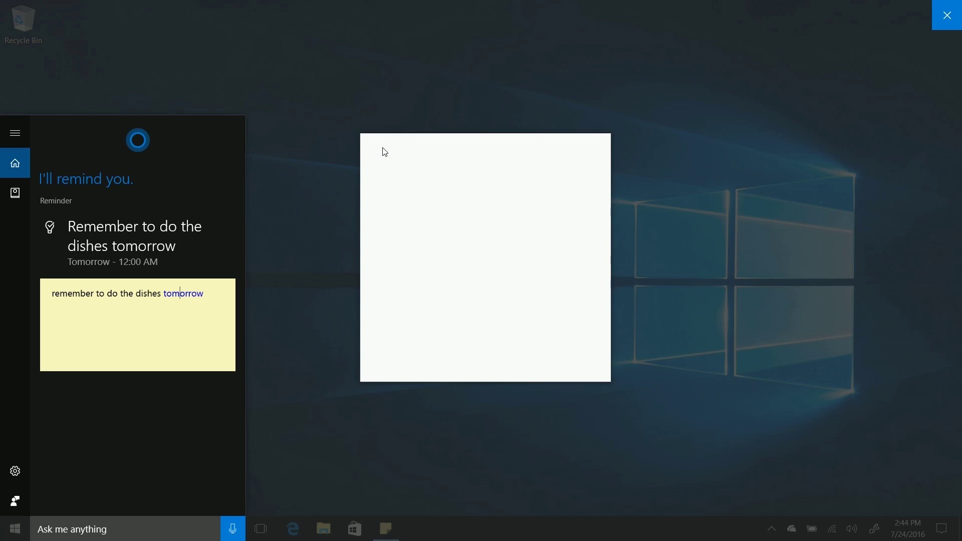
- Add two more blank notes, delete them all, and dismiss the Cortana reminder panel
left_click(383, 149)
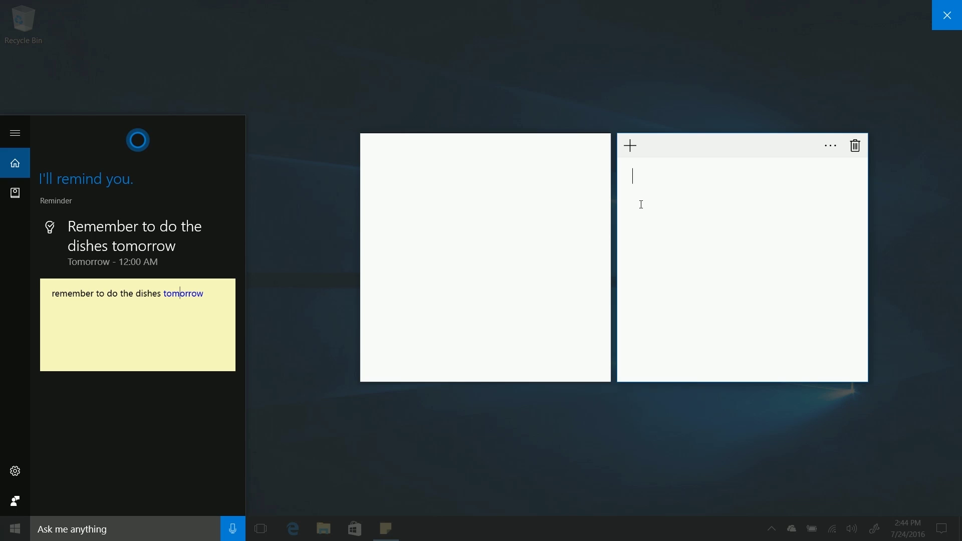
left_click(633, 146)
left_click_drag(737, 156, 316, 60)
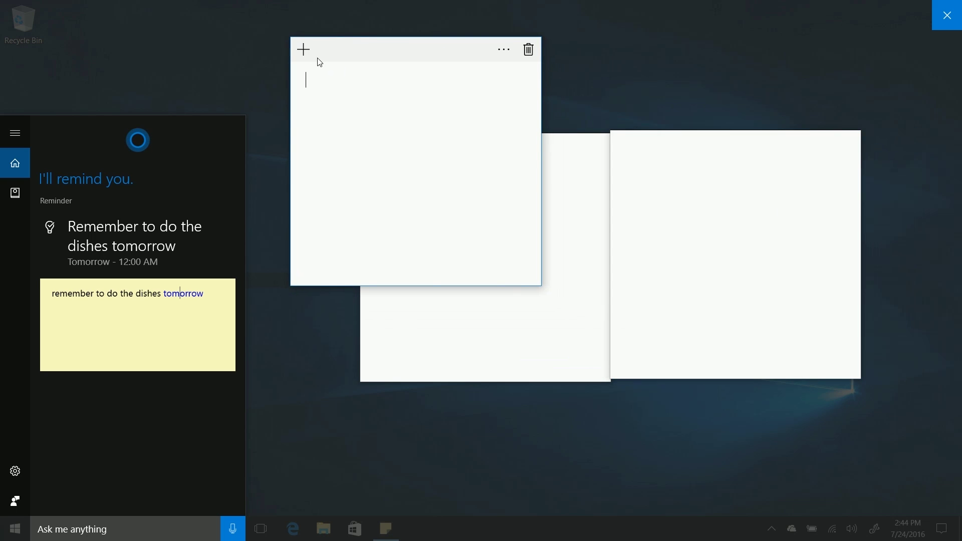
left_click(527, 48)
left_click(607, 147)
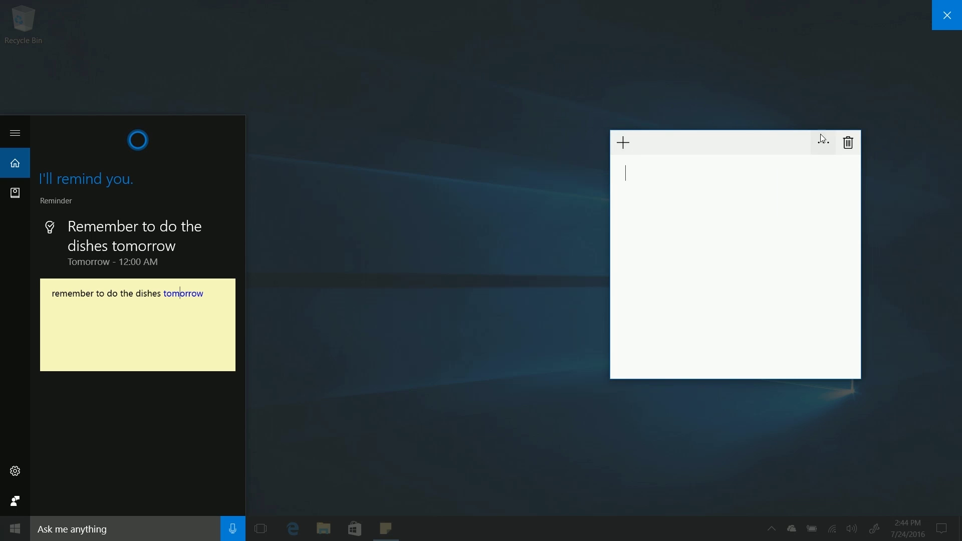
left_click(845, 145)
- Relaunch Sticky Notes from Start, move the note to the top right, then delete it
key("super")
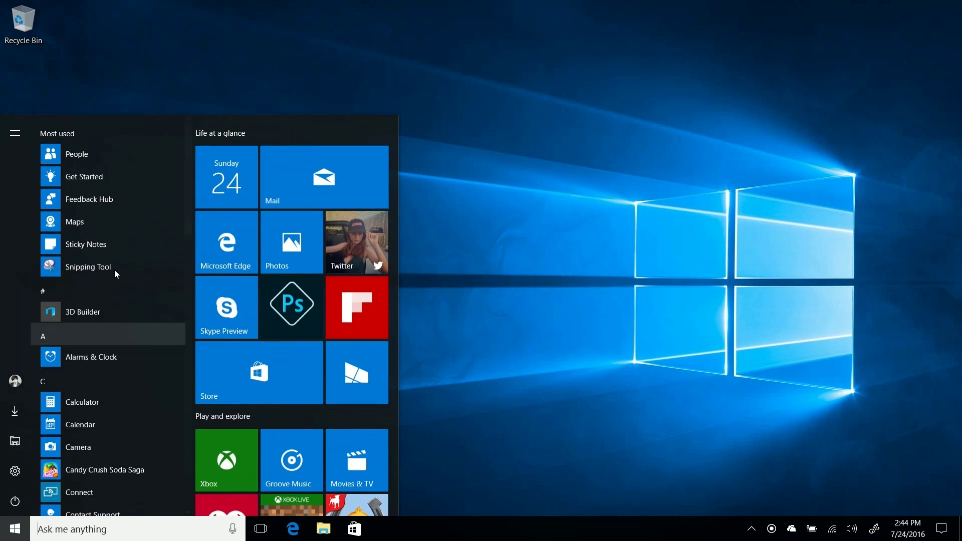
left_click(79, 242)
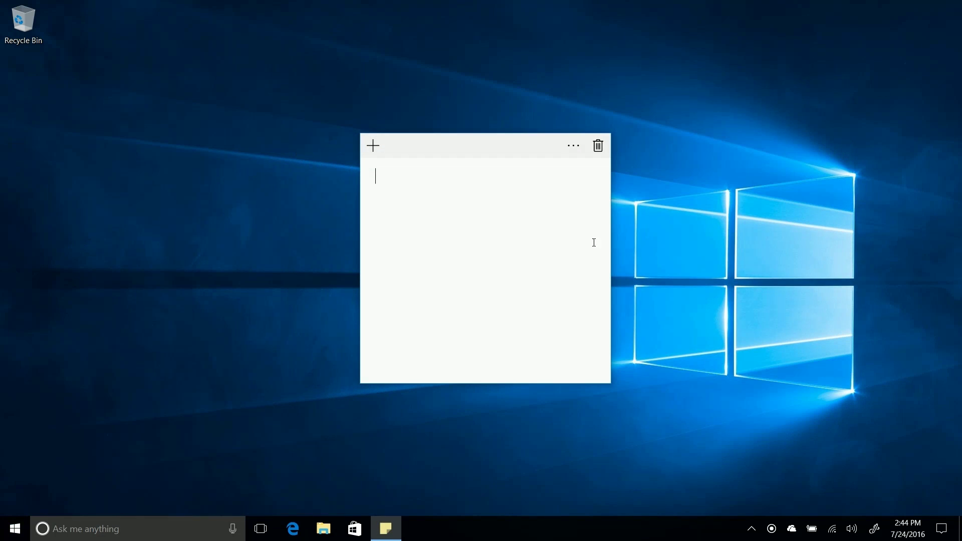
left_click_drag(519, 157, 833, 48)
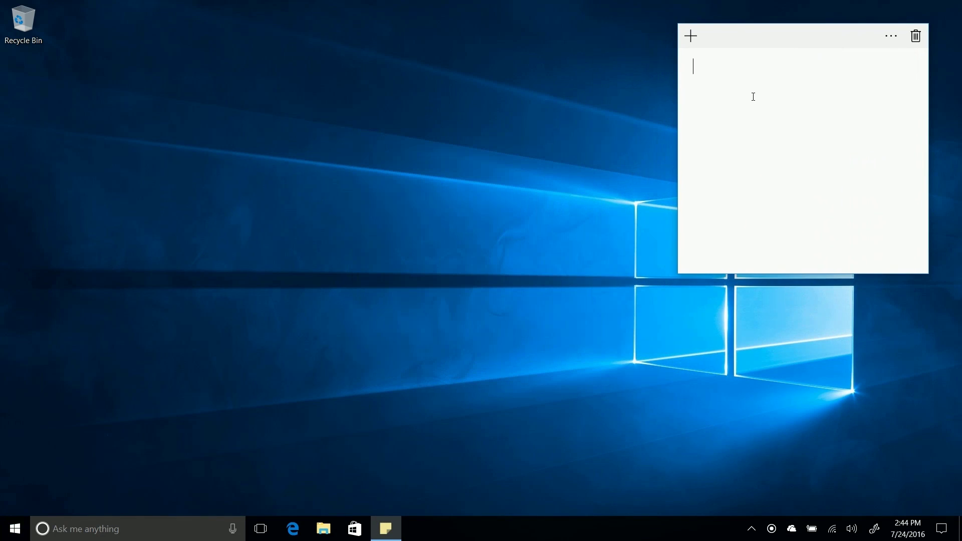
left_click(645, 423)
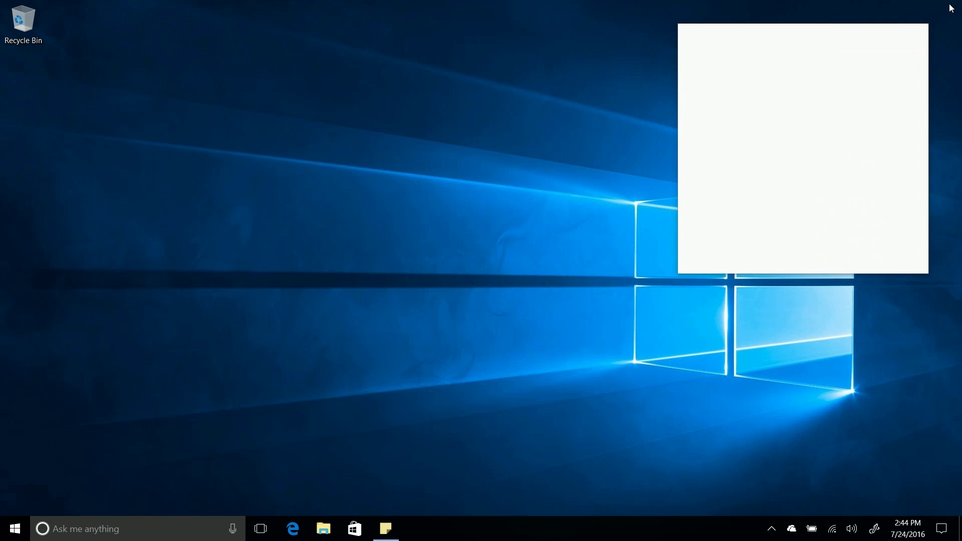
left_click(876, 29)
left_click(914, 37)
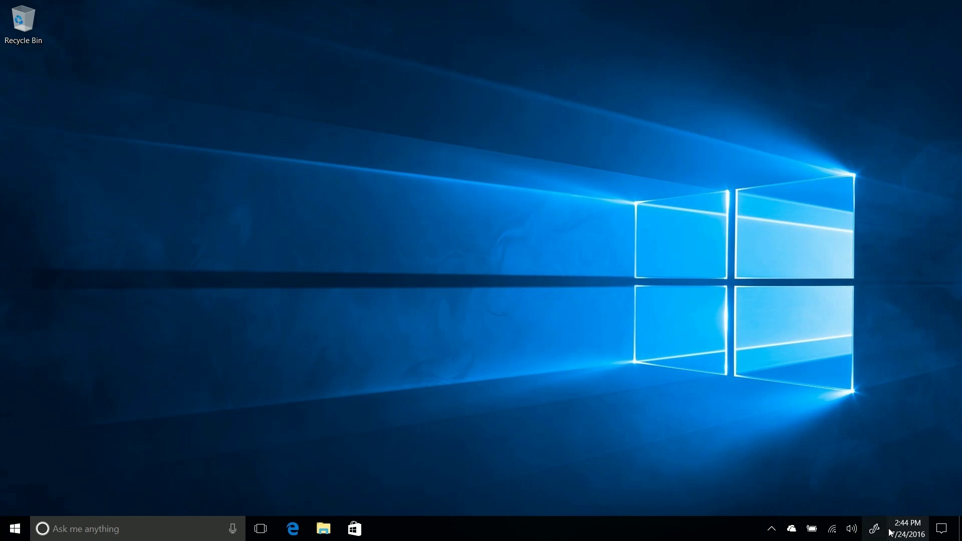
- Take a Screen sketch of the desktop and draw a red circle around the logo and an arrow
left_click(874, 528)
left_click(789, 273)
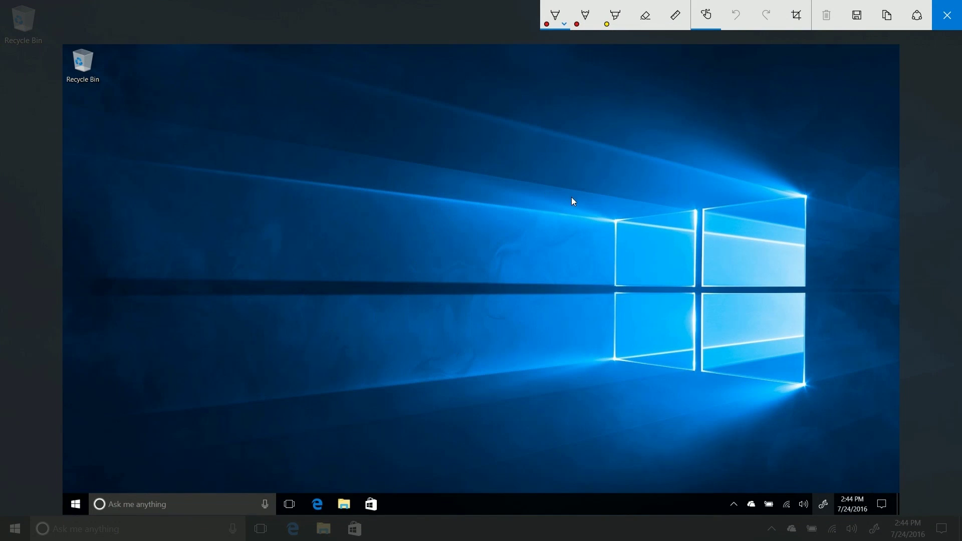
mouse_move(805, 199)
left_mouse_down()
mouse_move(664, 179)
mouse_move(667, 354)
mouse_move(822, 215)
left_mouse_up()
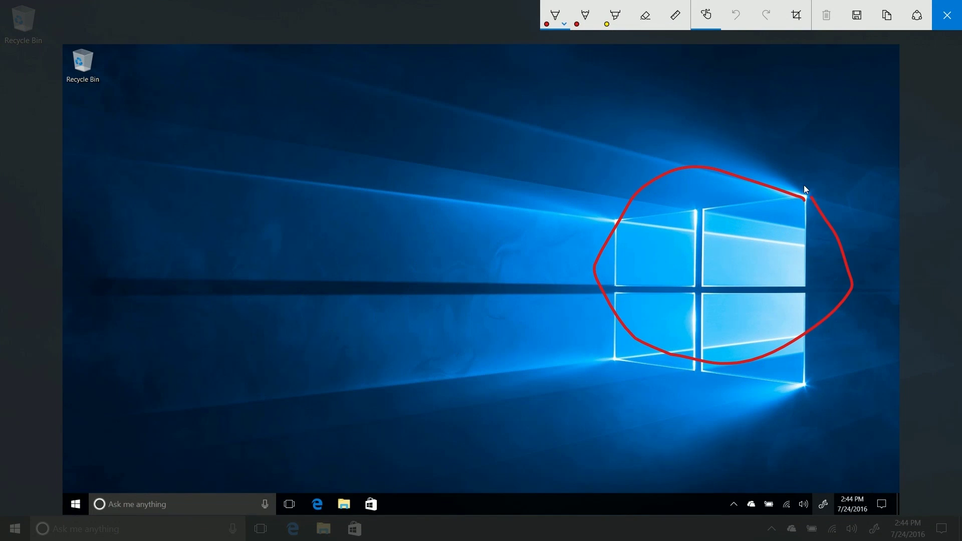
left_click_drag(716, 163, 716, 162)
left_click_drag(59, 492, 98, 468)
mouse_move(60, 509)
left_mouse_down()
mouse_move(390, 317)
mouse_move(413, 281)
mouse_move(380, 513)
left_mouse_up()
- Clear the red drawings, close Screen sketch, and reopen Windows Ink Workspace
left_click(827, 15)
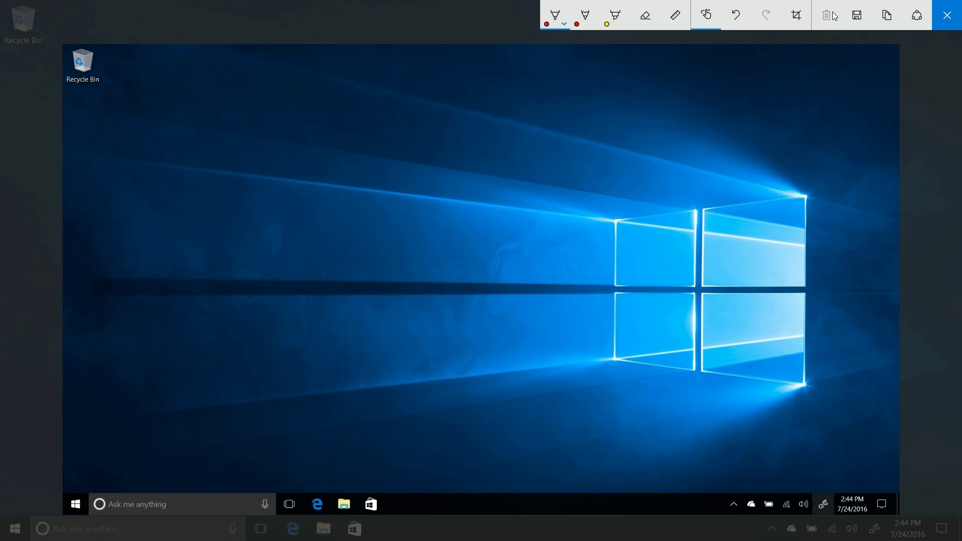
left_click(947, 15)
left_click(874, 528)
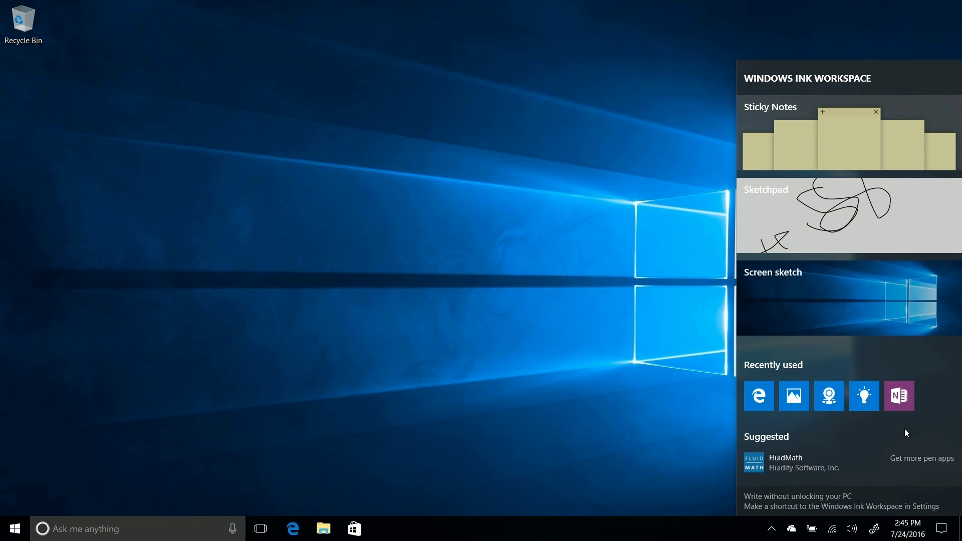
- Toggle 'Show Windows Ink Workspace button' off, on, and off again in the taskbar menu
right_click(552, 528)
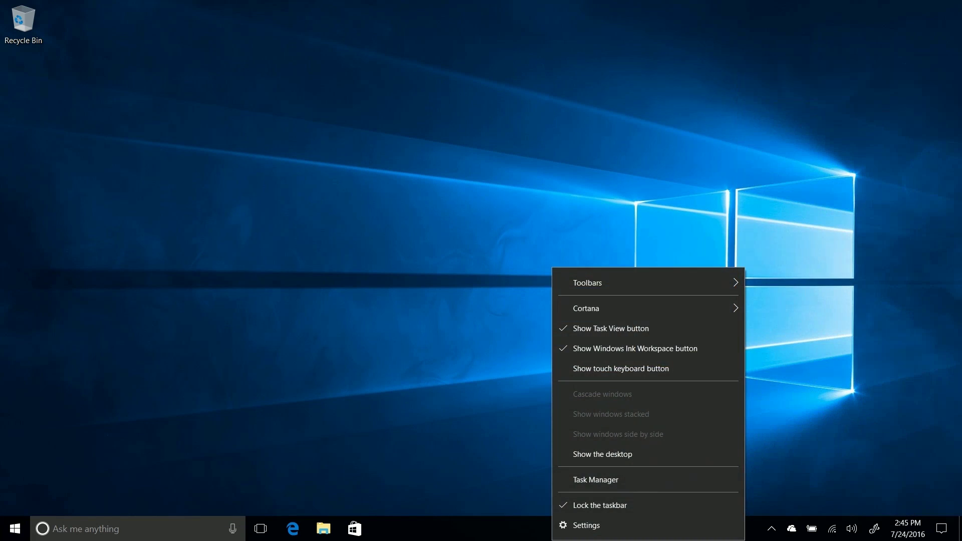
left_click(621, 351)
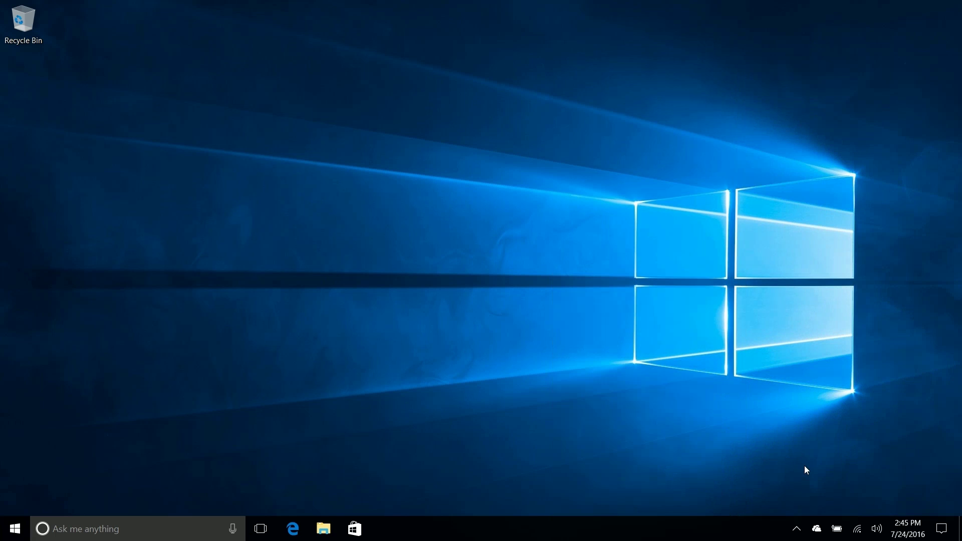
right_click(907, 524)
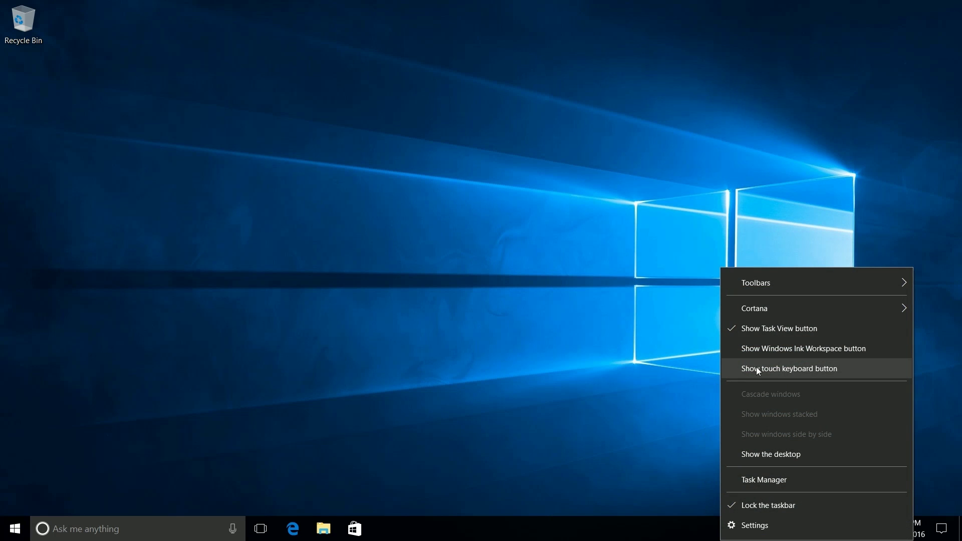
left_click(762, 353)
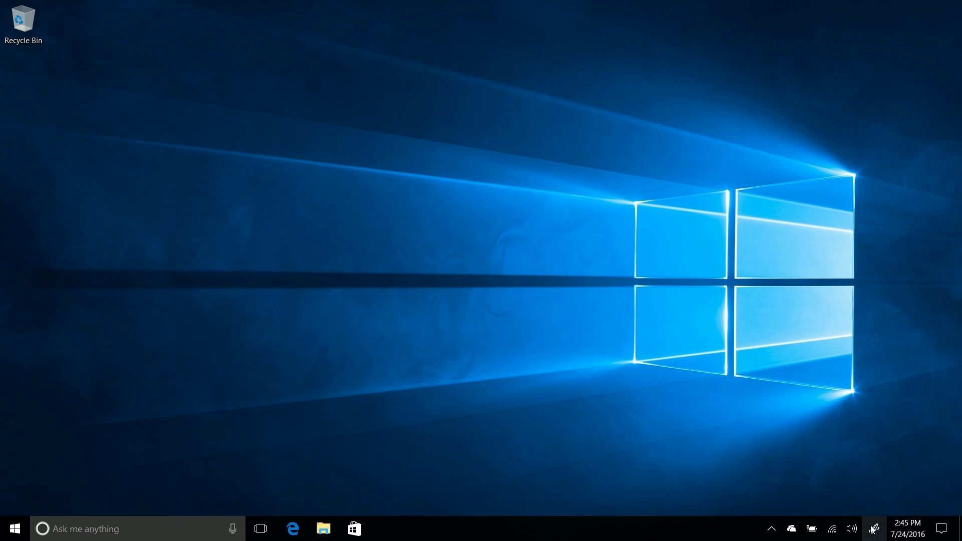
right_click(695, 534)
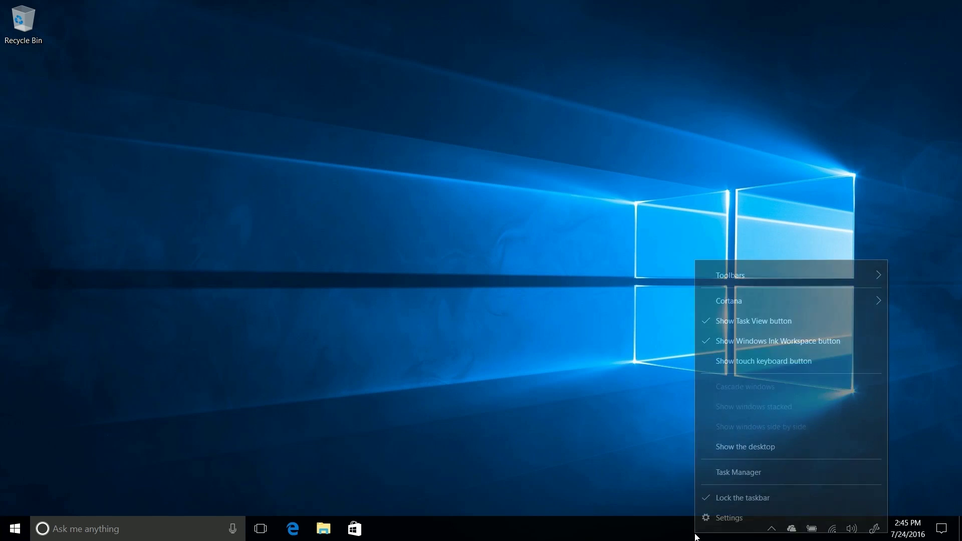
left_click(773, 336)
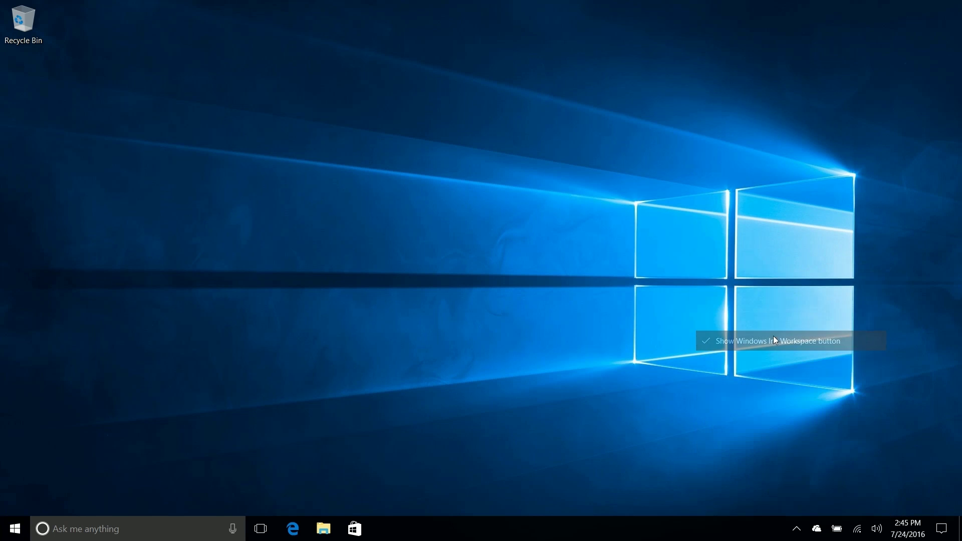